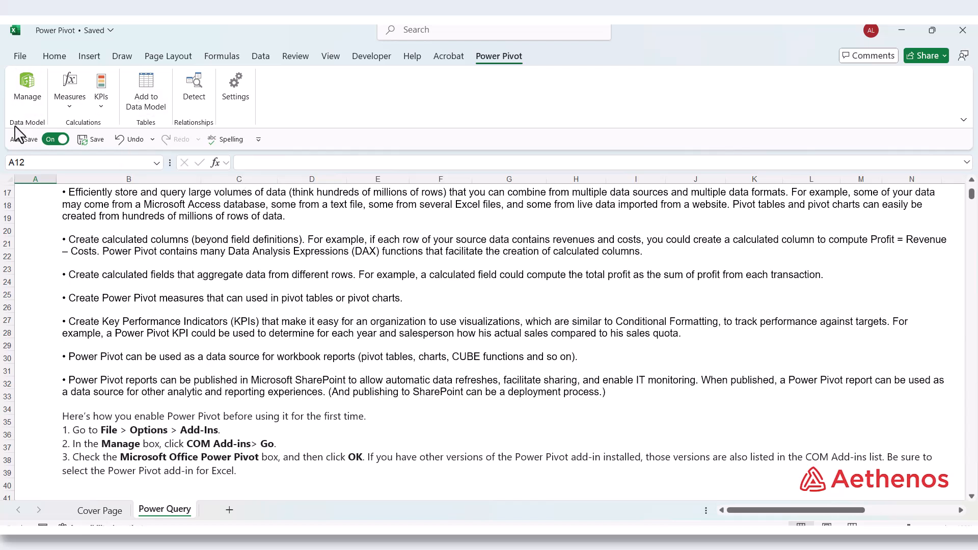
Step: Open the Power Pivot data model window and examine the available external data sources: databases, data services and other sources
{"action": "left_click", "coordinate": [28, 89]}
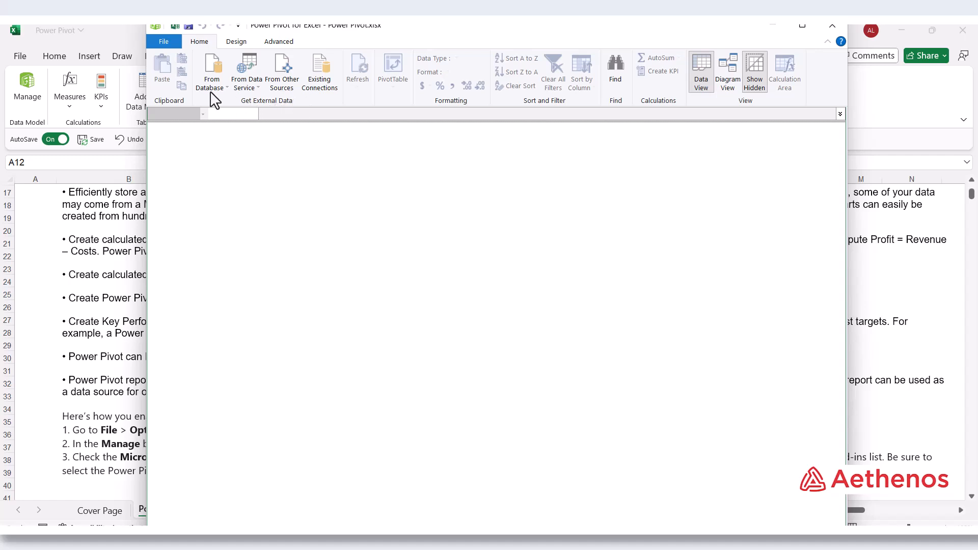
{"action": "left_click", "coordinate": [226, 95]}
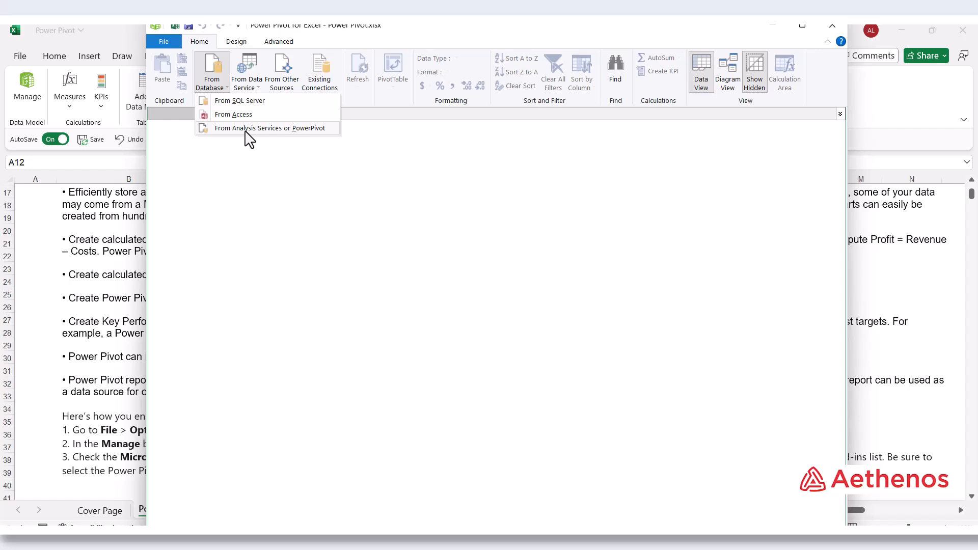
{"action": "left_click", "coordinate": [257, 95]}
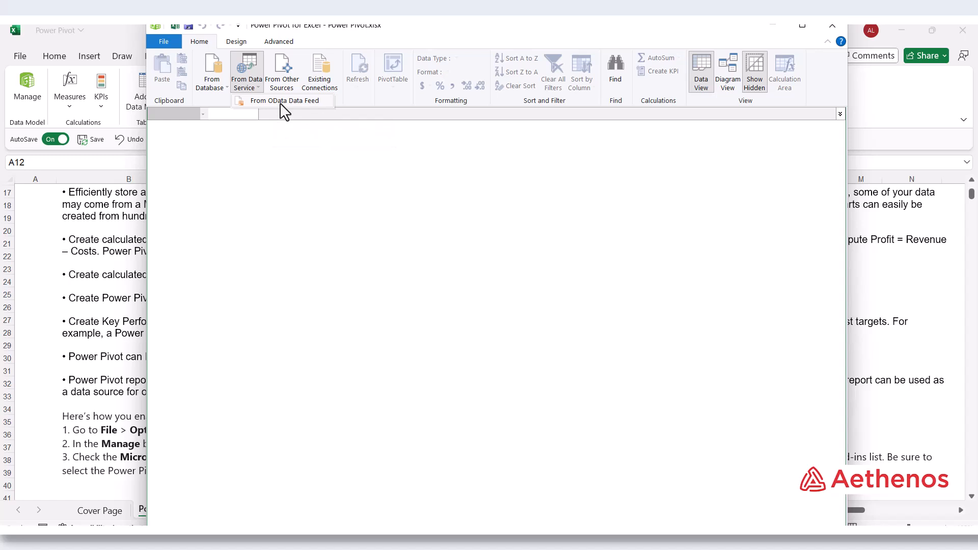
{"action": "left_click", "coordinate": [290, 91]}
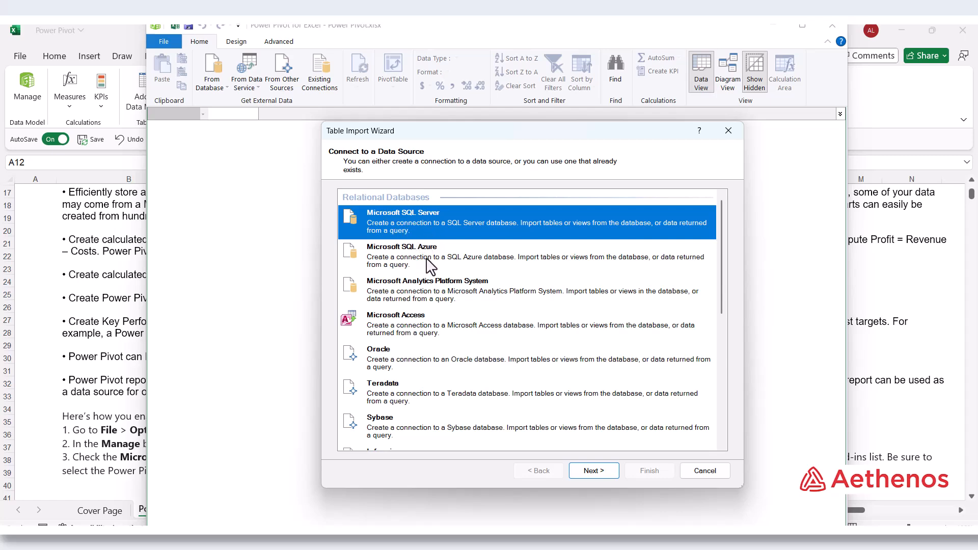
{"action": "scroll", "coordinate": [430, 263], "scroll_direction": "down", "scroll_amount": 3}
{"action": "scroll", "coordinate": [423, 270], "scroll_direction": "down", "scroll_amount": 1}
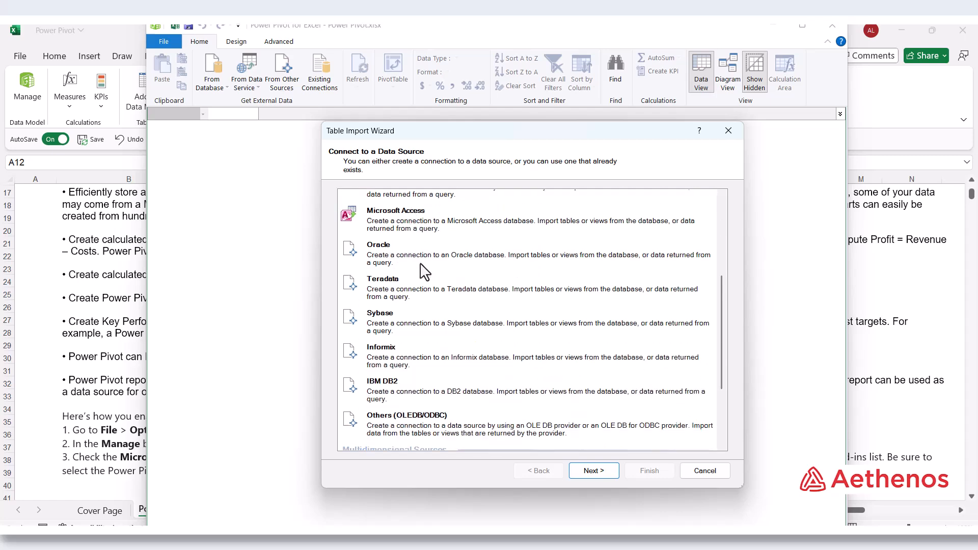
{"action": "scroll", "coordinate": [425, 270], "scroll_direction": "down", "scroll_amount": 4}
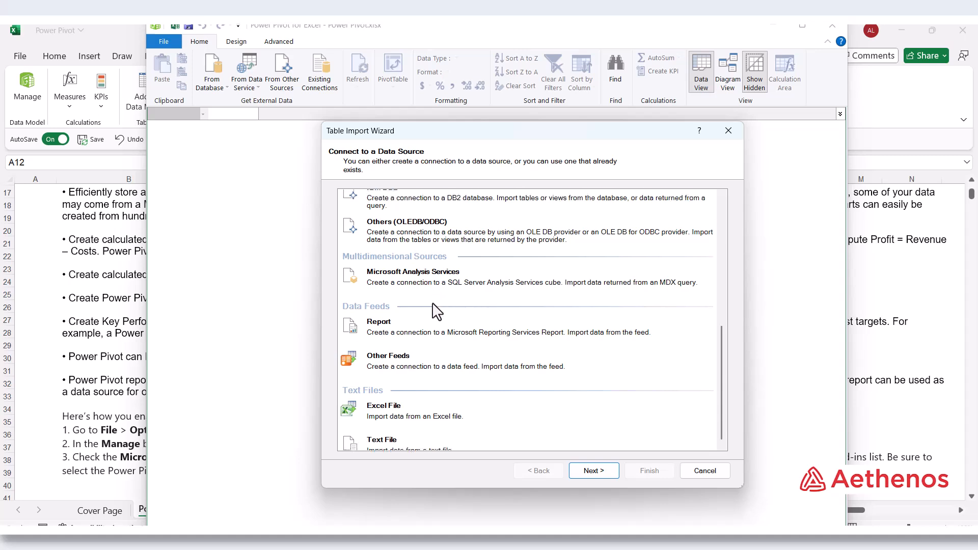
{"action": "scroll", "coordinate": [436, 311], "scroll_direction": "down", "scroll_amount": 1}
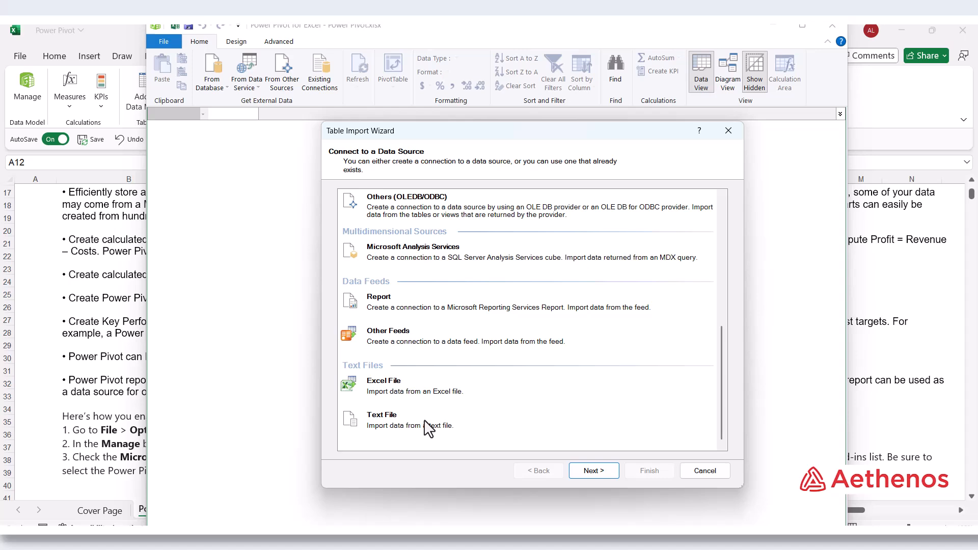
{"action": "left_click", "coordinate": [730, 131]}
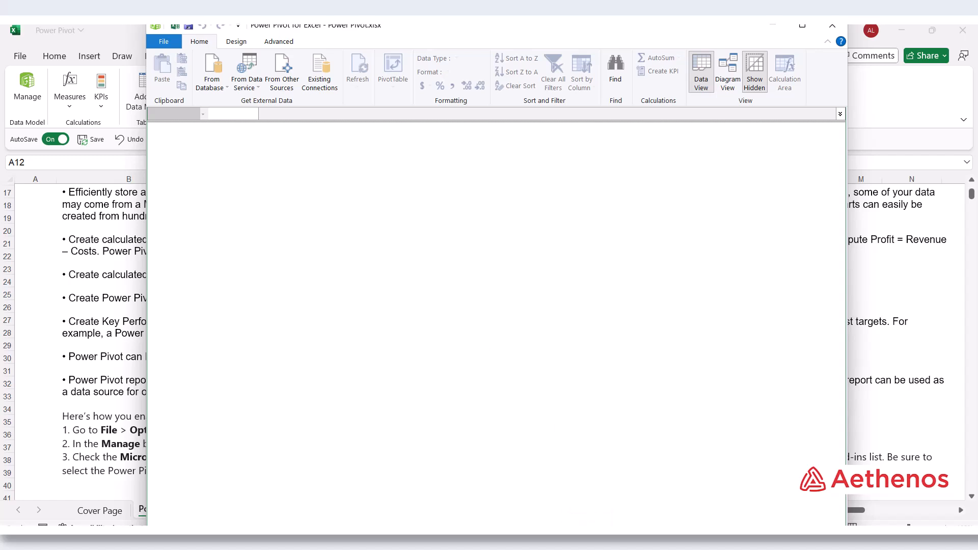
Step: Switch to File Explorer and open the Storesales text document to view its contents
{"action": "key", "text": "alt+Tab"}
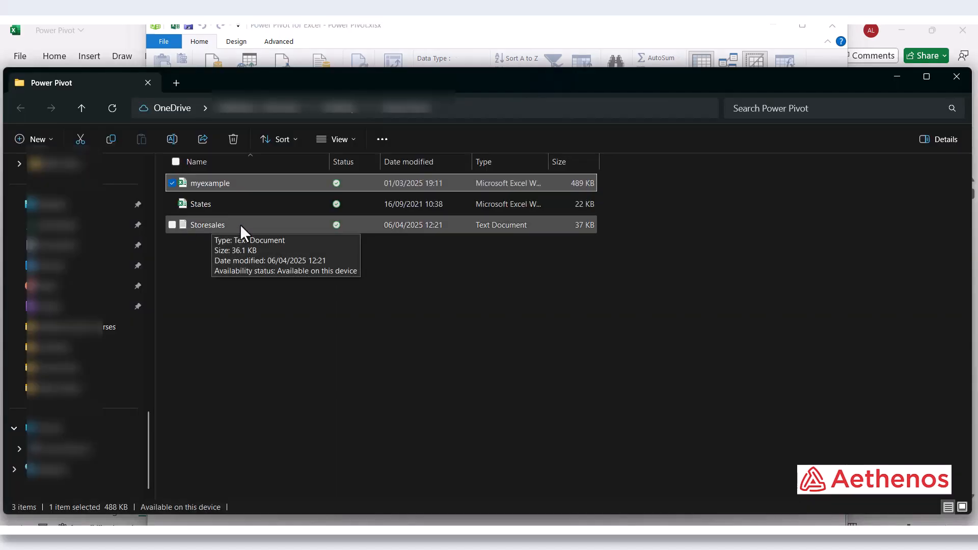
{"action": "double_click", "coordinate": [240, 225]}
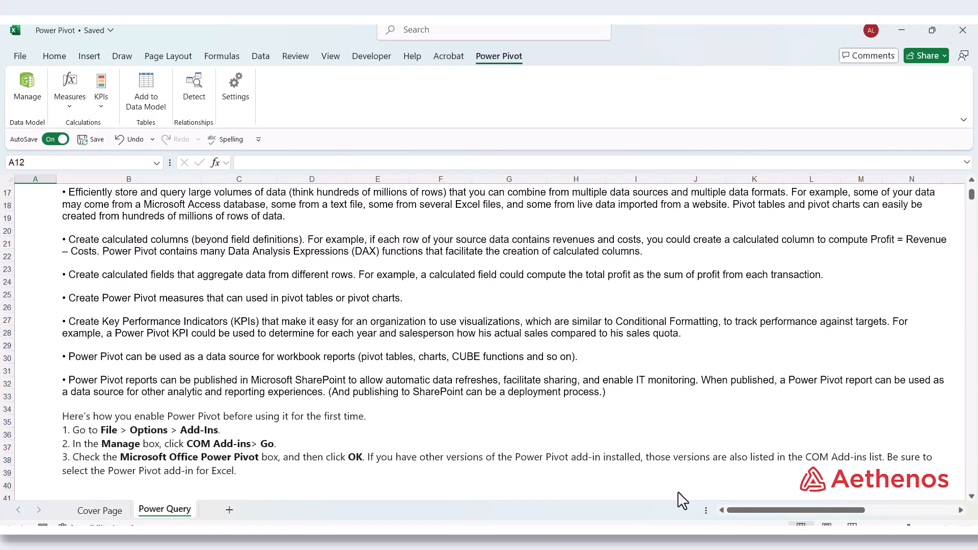
Step: Create a new blank Excel workbook and open its Power Pivot data model window
{"action": "key", "text": "ctrl+n"}
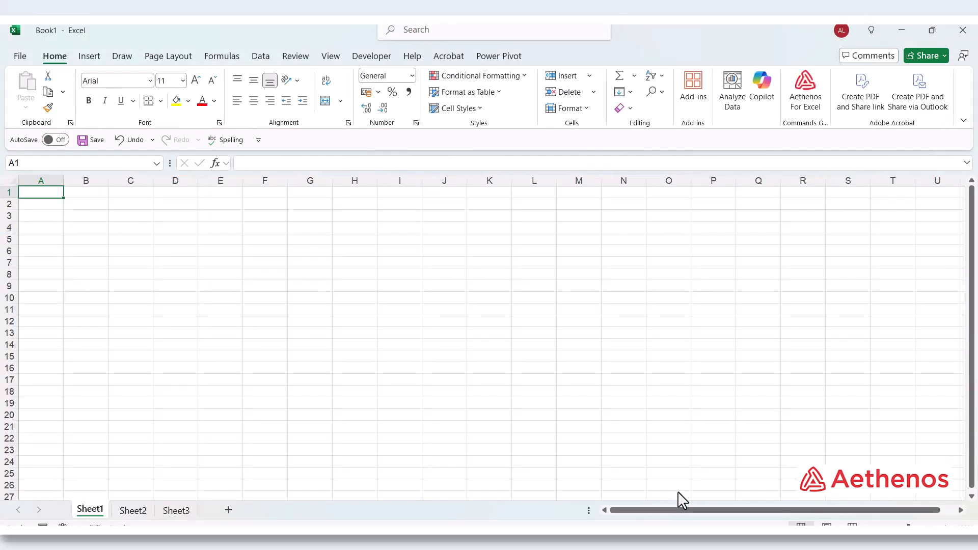
{"action": "left_click", "coordinate": [499, 56]}
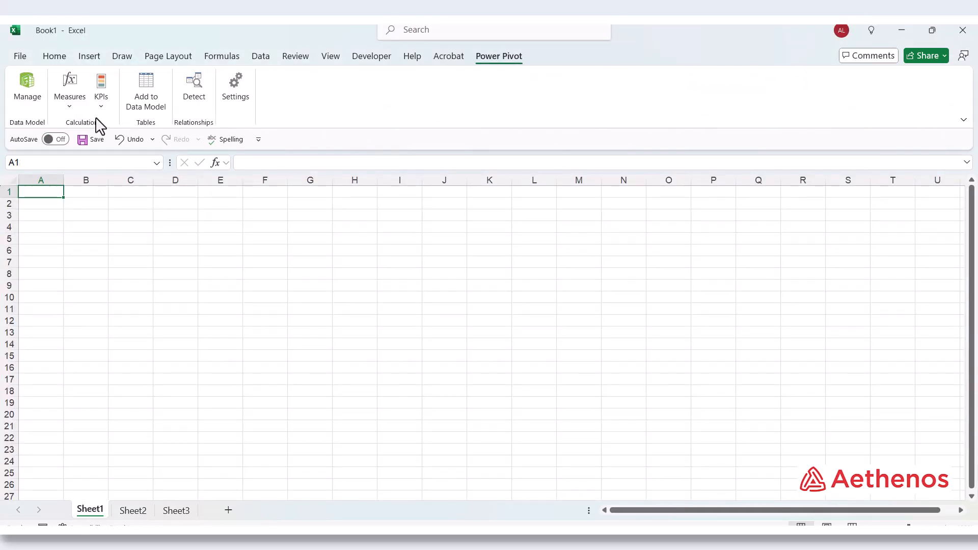
{"action": "left_click", "coordinate": [28, 104]}
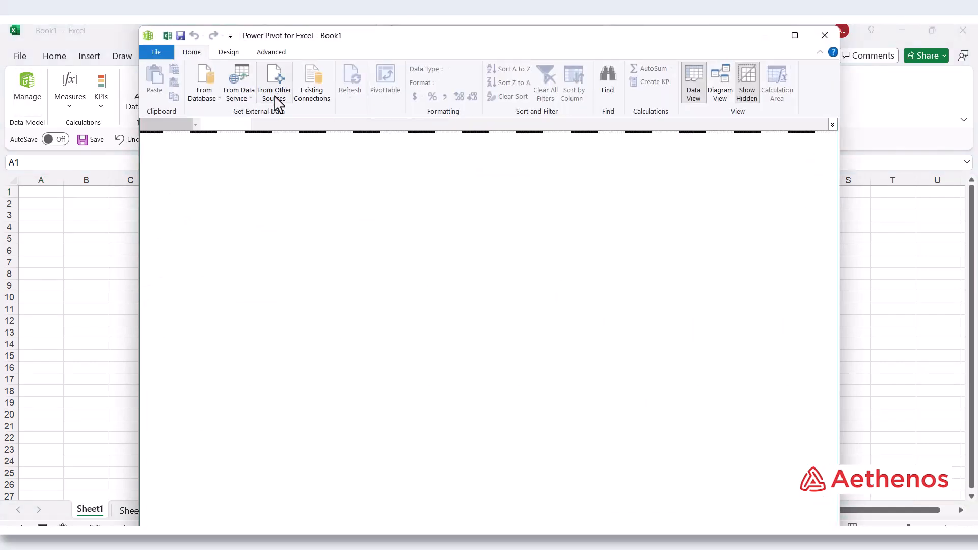
Step: Start an external data import from other sources with Text File as the source type
{"action": "left_click", "coordinate": [276, 94]}
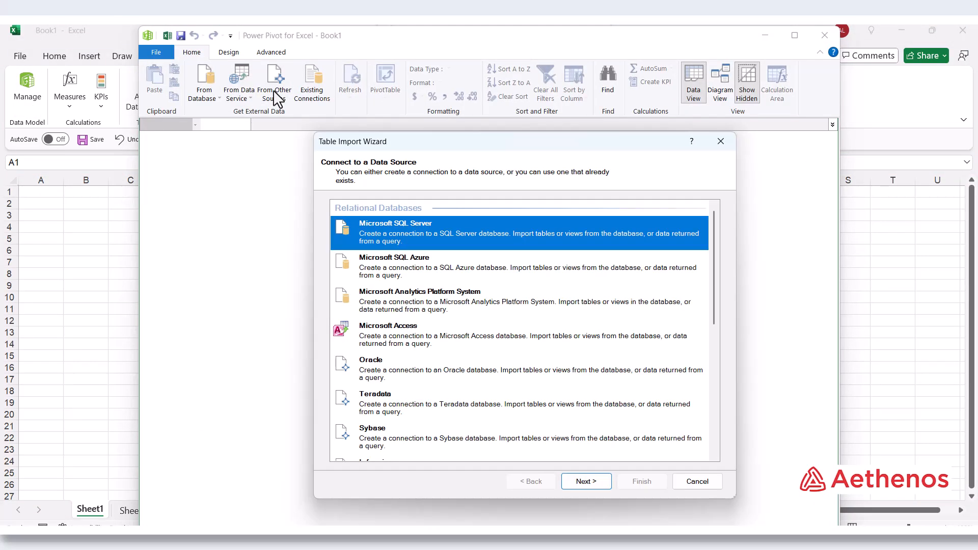
{"action": "scroll", "coordinate": [553, 446], "scroll_direction": "down", "scroll_amount": 6}
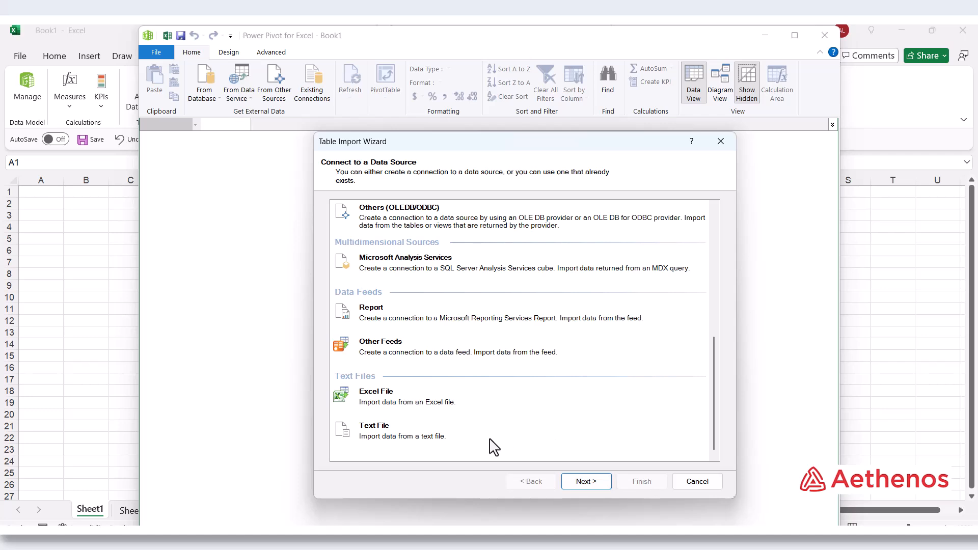
{"action": "left_click", "coordinate": [382, 430]}
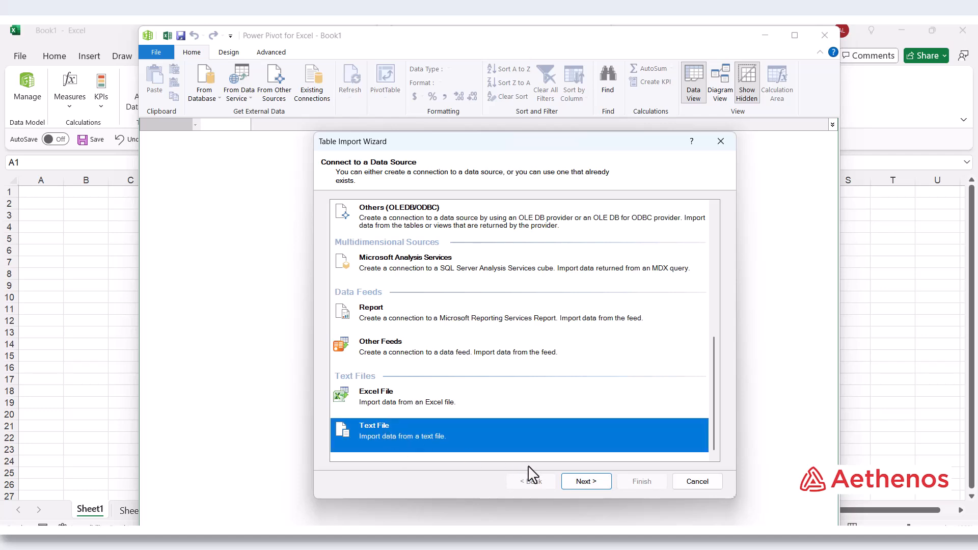
{"action": "left_click", "coordinate": [583, 481]}
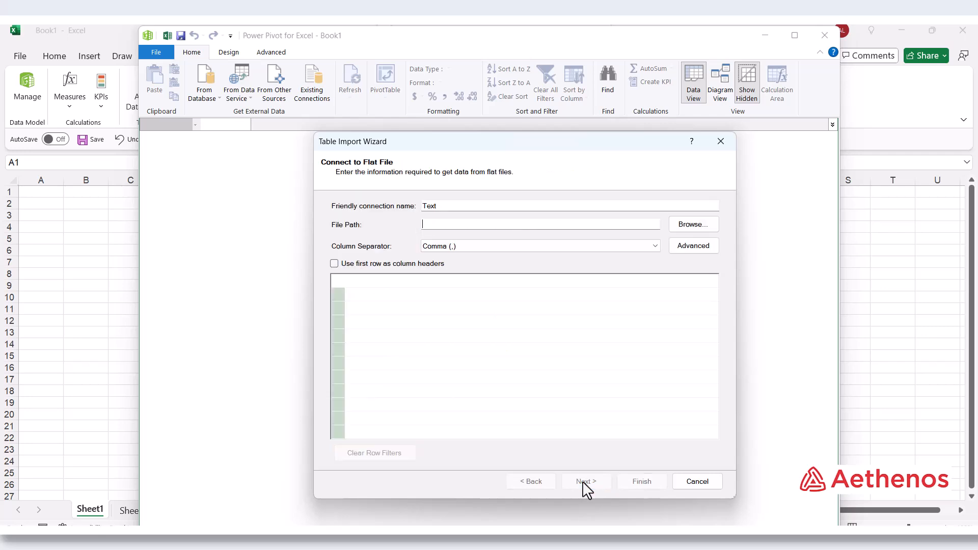
Step: Browse to the Power Pivot folder and choose the Storesales text file as the import file
{"action": "left_click", "coordinate": [703, 227]}
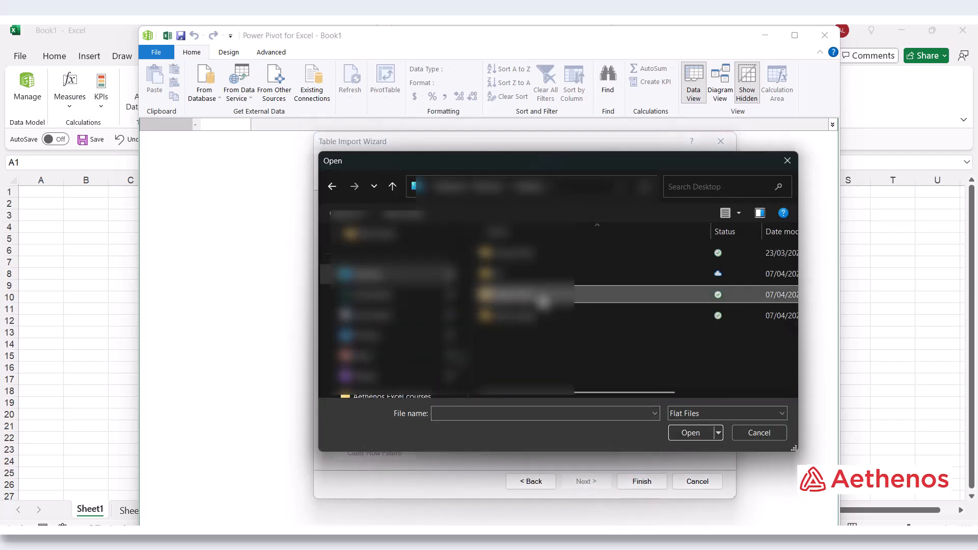
{"action": "double_click", "coordinate": [537, 294]}
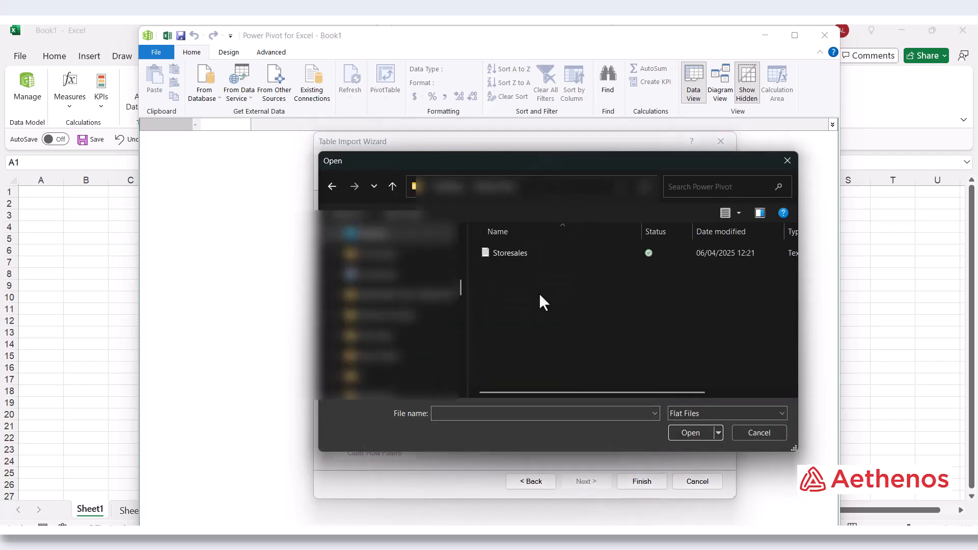
{"action": "left_click", "coordinate": [535, 251]}
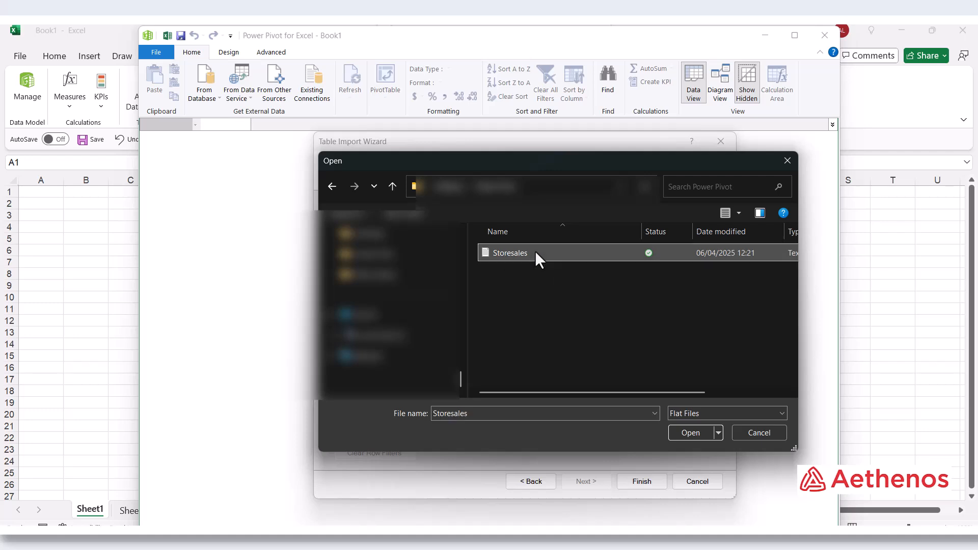
{"action": "double_click", "coordinate": [535, 250]}
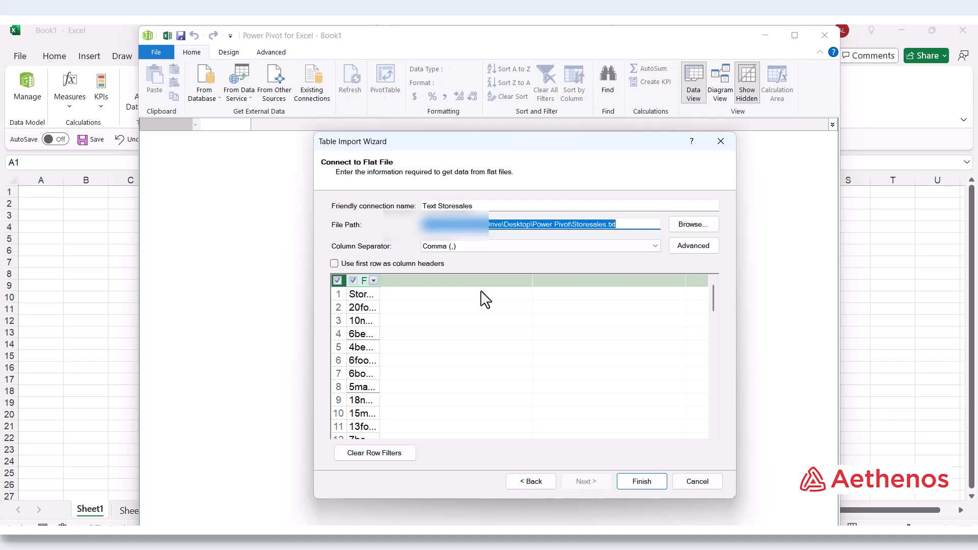
Step: Import Storesales using the first row as column headers and Tab as the column separator
{"action": "left_click", "coordinate": [340, 264]}
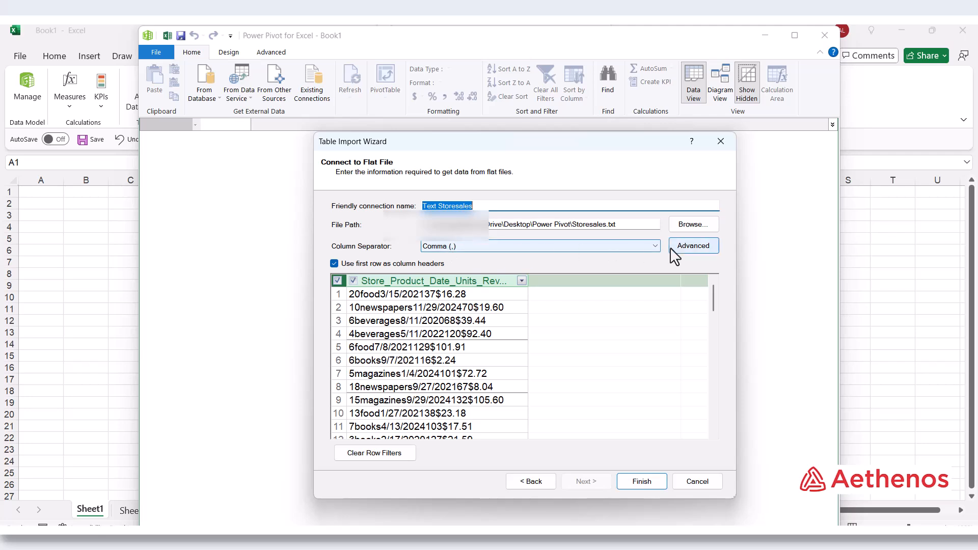
{"action": "left_click", "coordinate": [654, 247]}
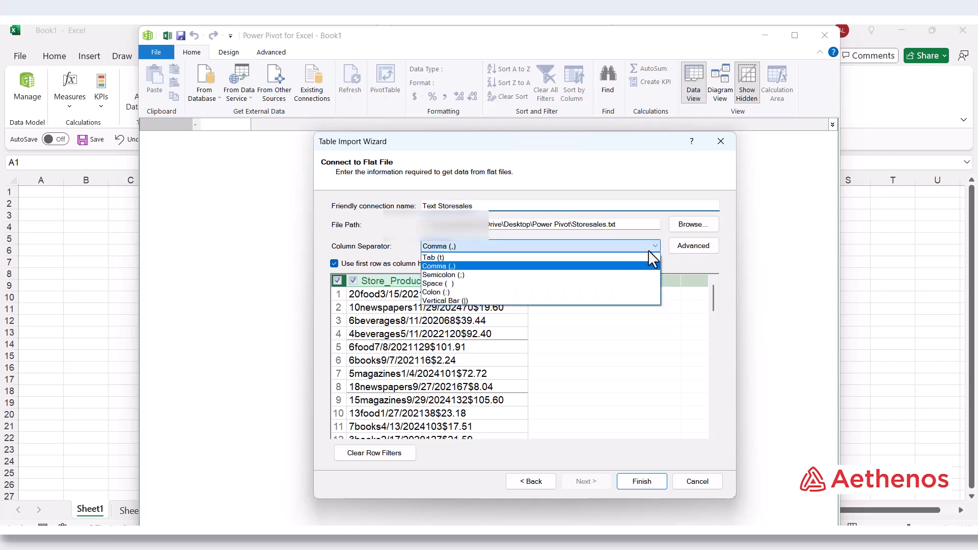
{"action": "left_click", "coordinate": [560, 256]}
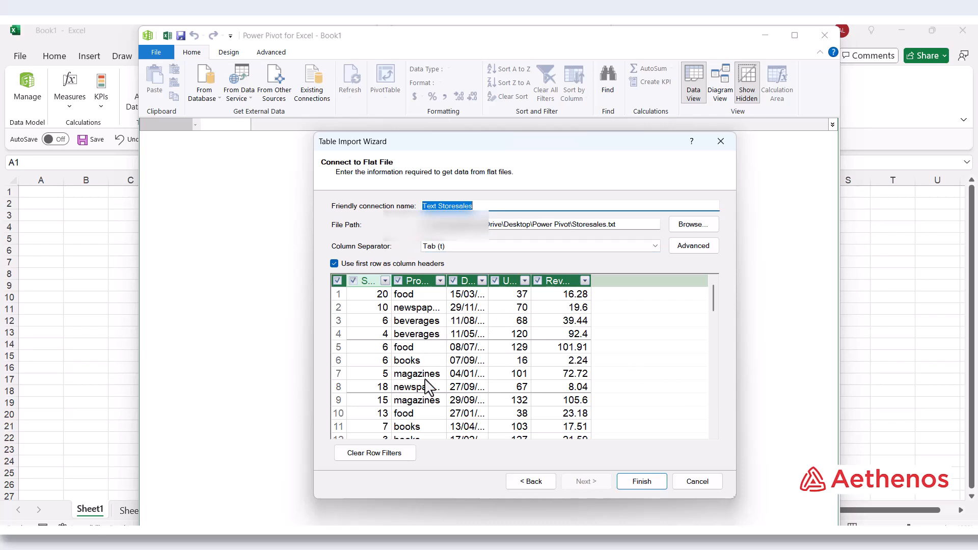
{"action": "left_click", "coordinate": [641, 482]}
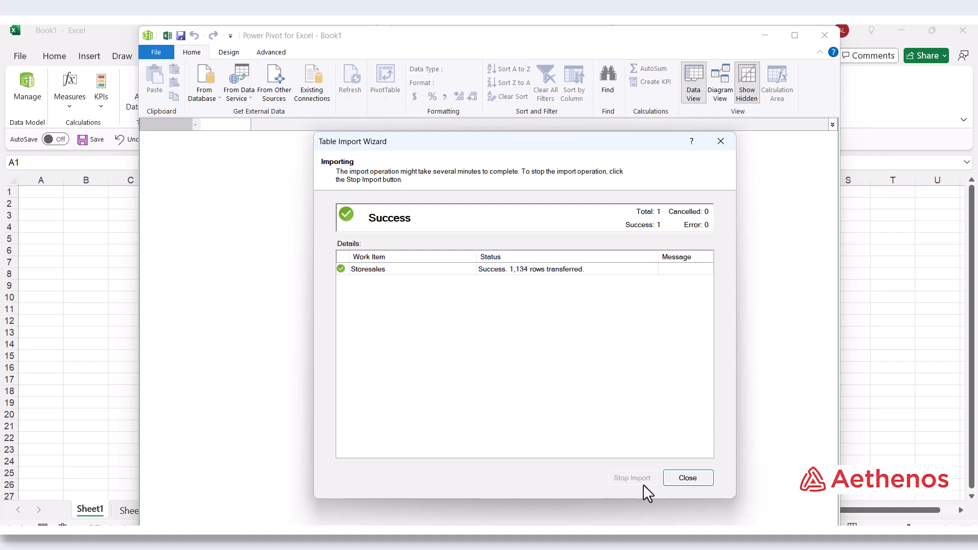
{"action": "left_click", "coordinate": [702, 477]}
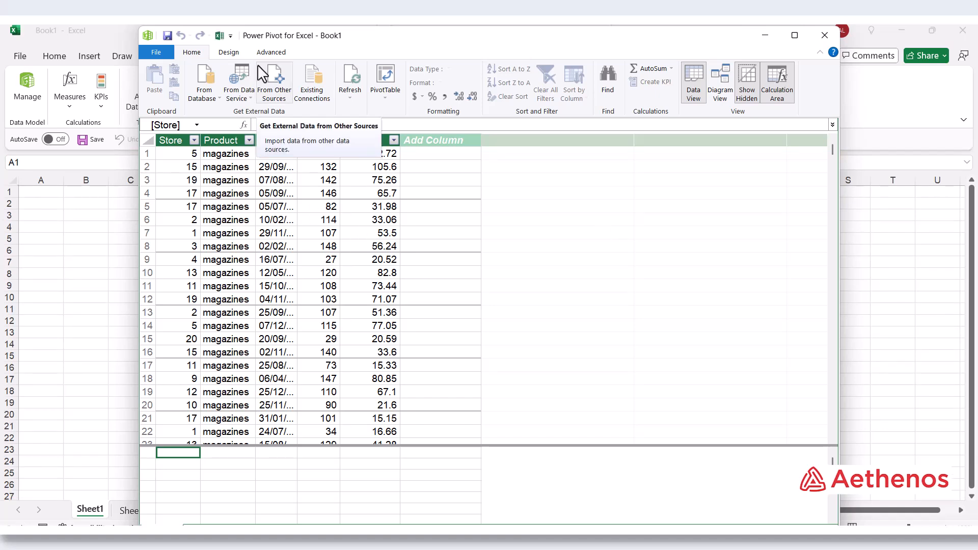
Step: Reopen the data model from the workbook and start another external data import with Excel File as the source type
{"action": "left_click", "coordinate": [28, 107]}
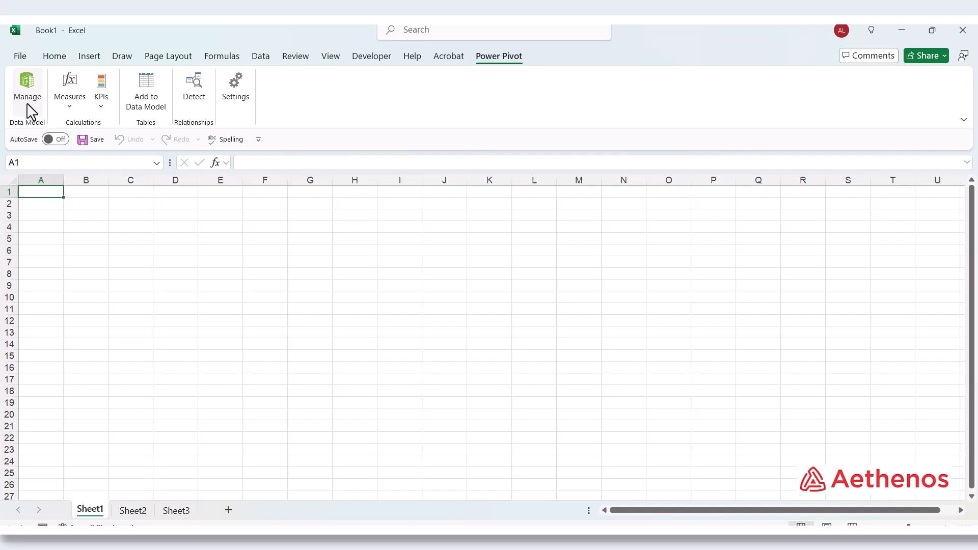
{"action": "left_click", "coordinate": [30, 108]}
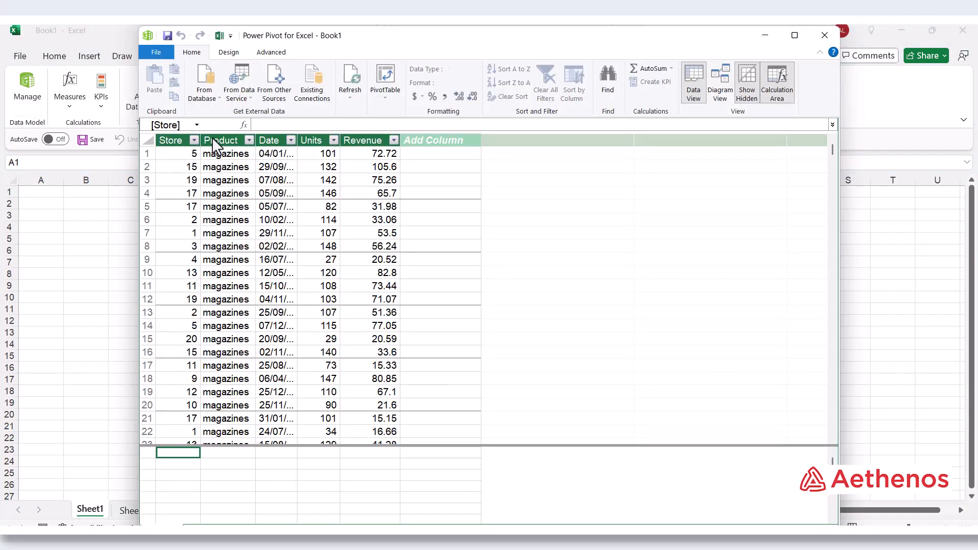
{"action": "left_click", "coordinate": [275, 95]}
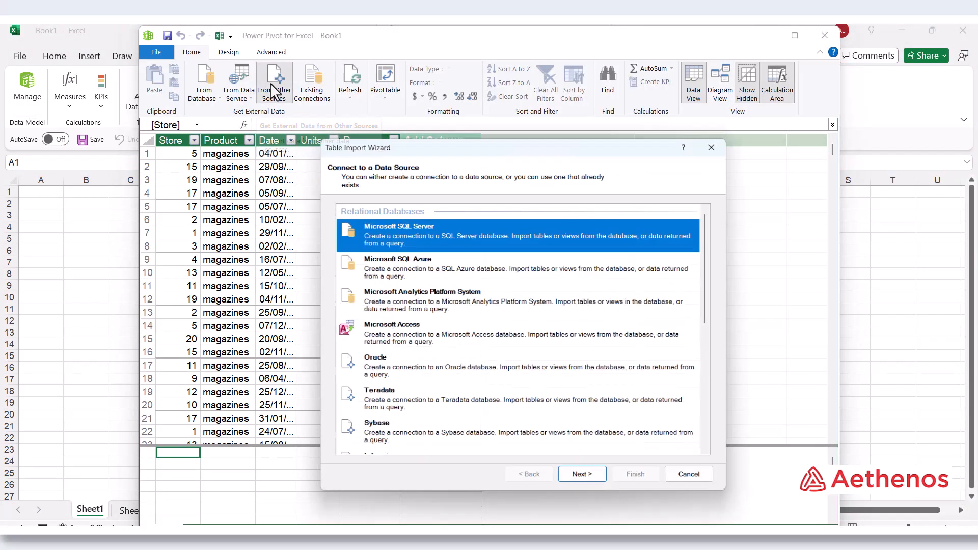
{"action": "scroll", "coordinate": [548, 357], "scroll_direction": "down", "scroll_amount": 6}
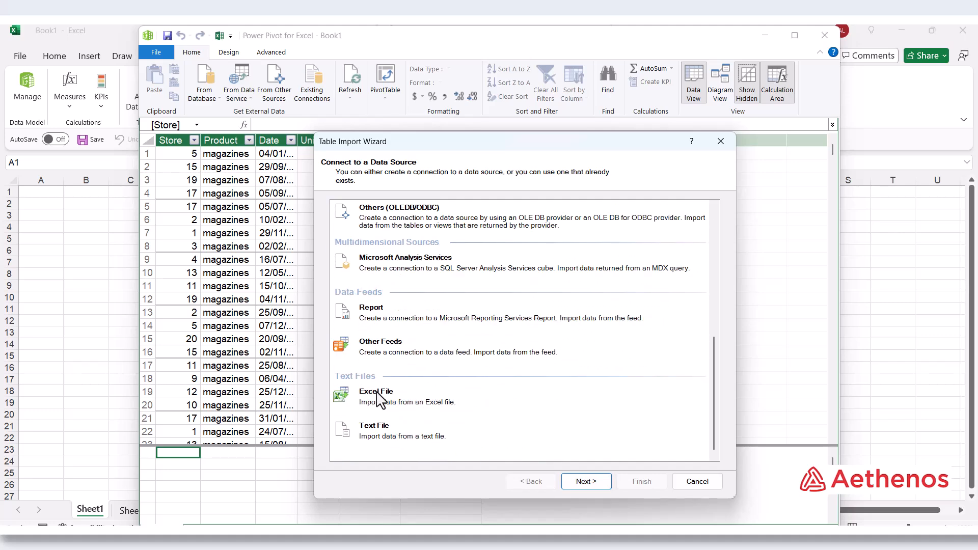
{"action": "left_click", "coordinate": [380, 400]}
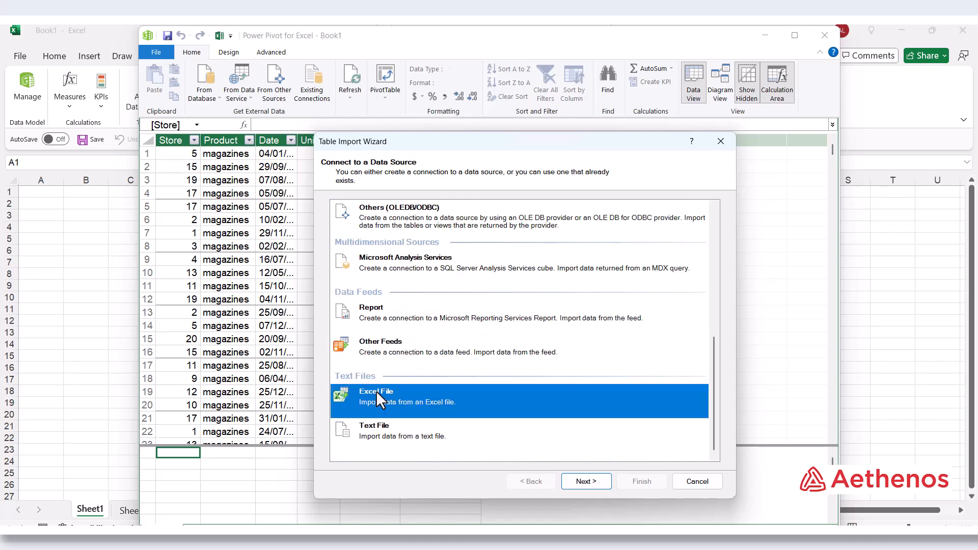
{"action": "left_click", "coordinate": [590, 483]}
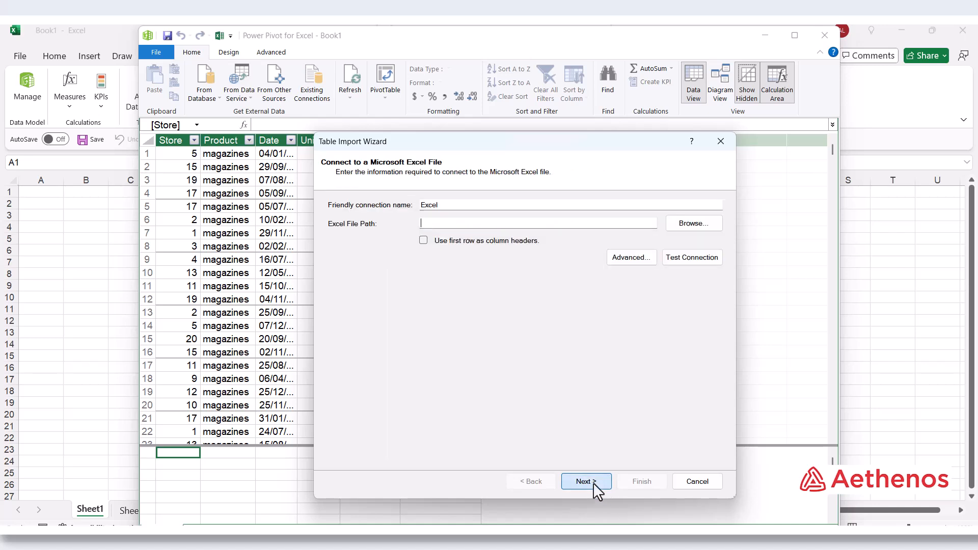
Step: Browse for the Excel file and choose the States workbook as the import file
{"action": "left_click", "coordinate": [696, 224]}
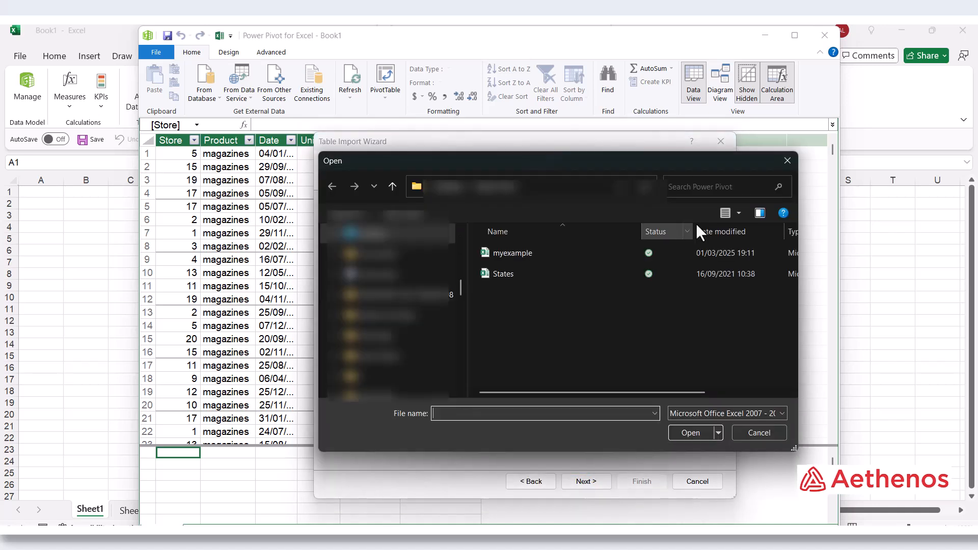
{"action": "left_click", "coordinate": [527, 274]}
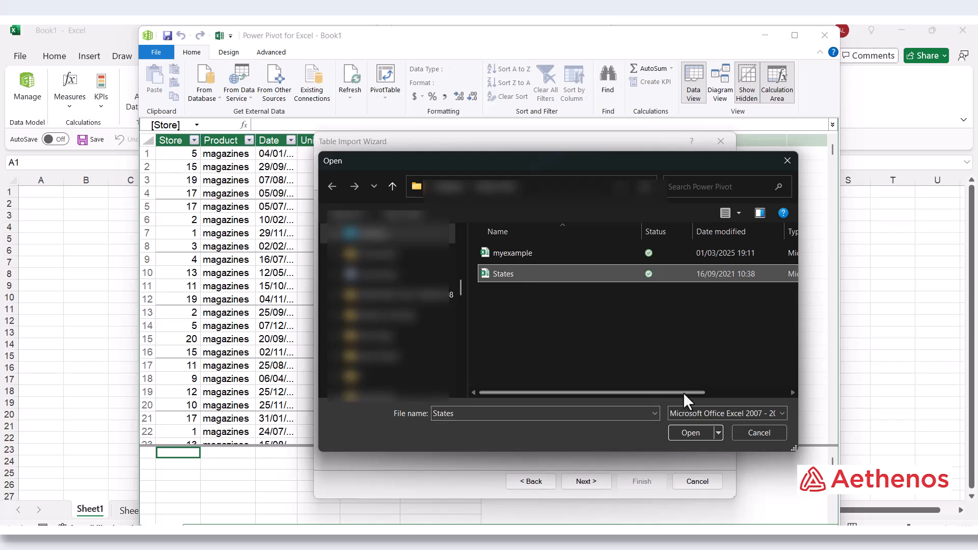
{"action": "left_click", "coordinate": [681, 432]}
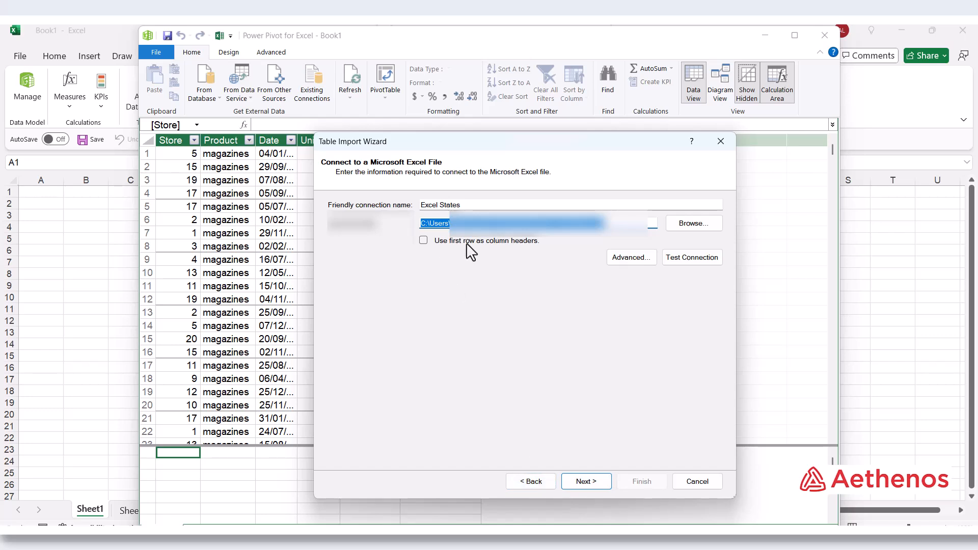
Step: Import Sheet1 of the States workbook into the data model, using the first row as column headers
{"action": "left_click", "coordinate": [424, 241]}
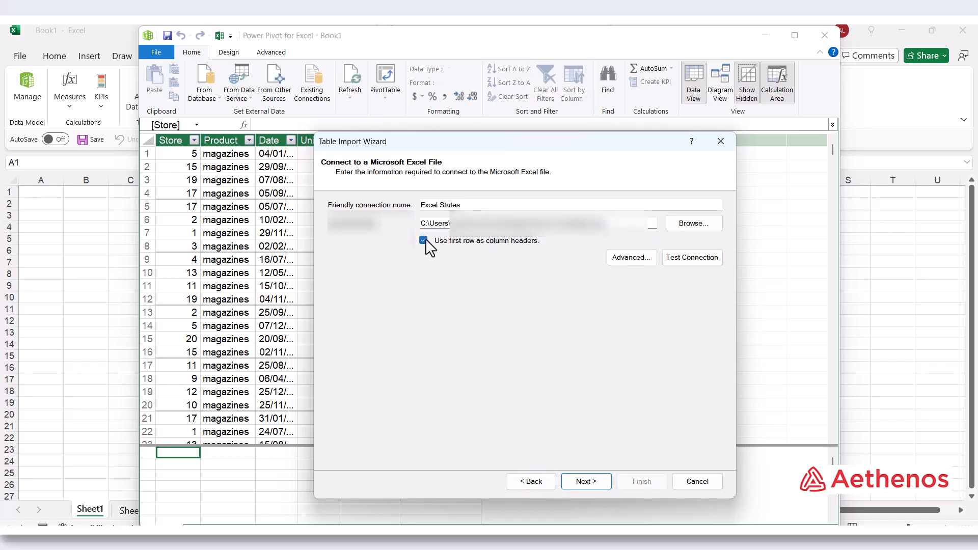
{"action": "left_click", "coordinate": [597, 485]}
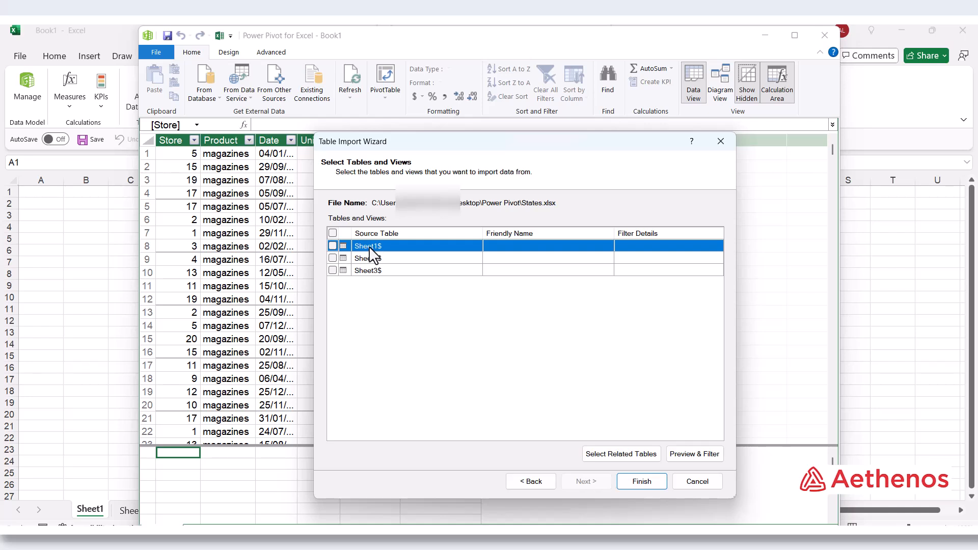
{"action": "left_click", "coordinate": [332, 246]}
{"action": "left_click", "coordinate": [631, 489]}
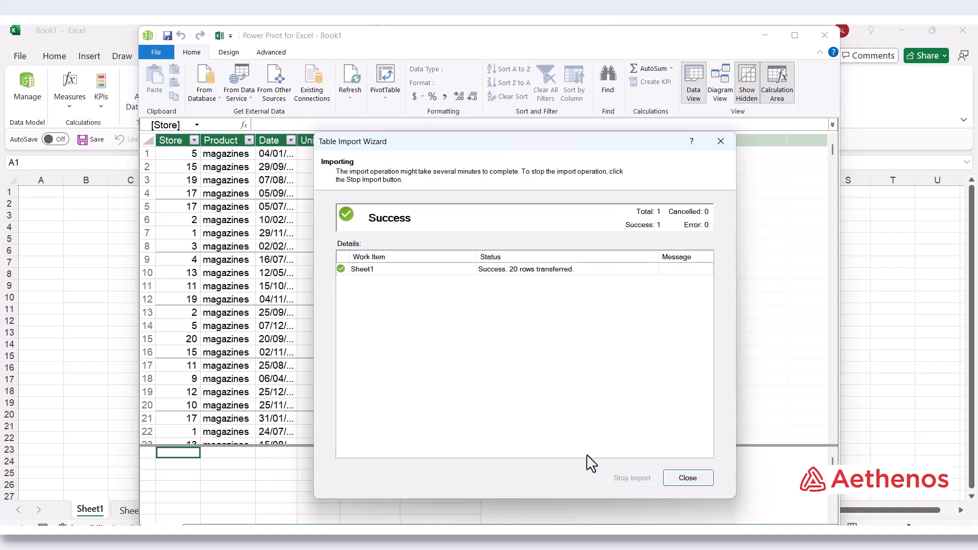
{"action": "left_click", "coordinate": [685, 479]}
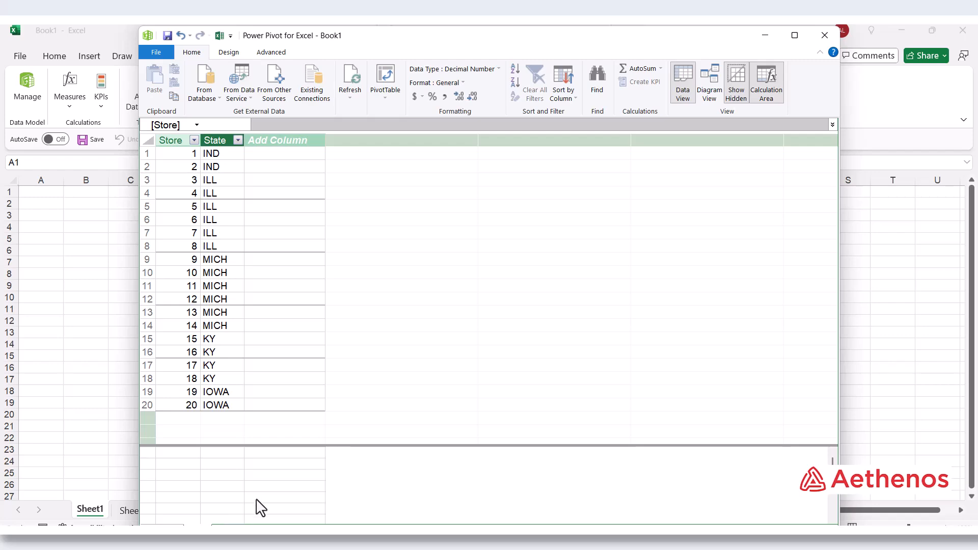
Step: Rename the newly imported Sheet1 table as States and compare its columns with those of the Storesales table
{"action": "left_click", "coordinate": [199, 525]}
{"action": "left_click", "coordinate": [198, 527]}
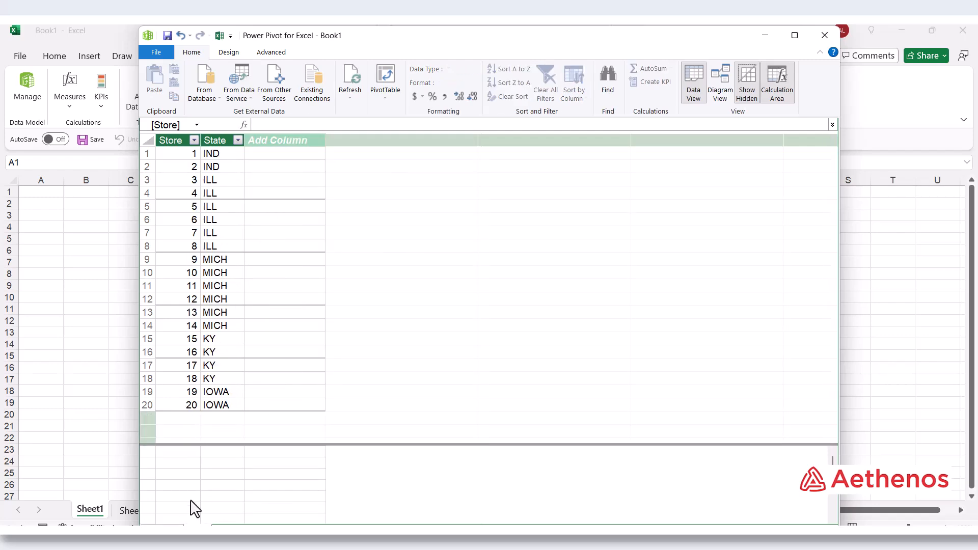
{"action": "left_click", "coordinate": [167, 528]}
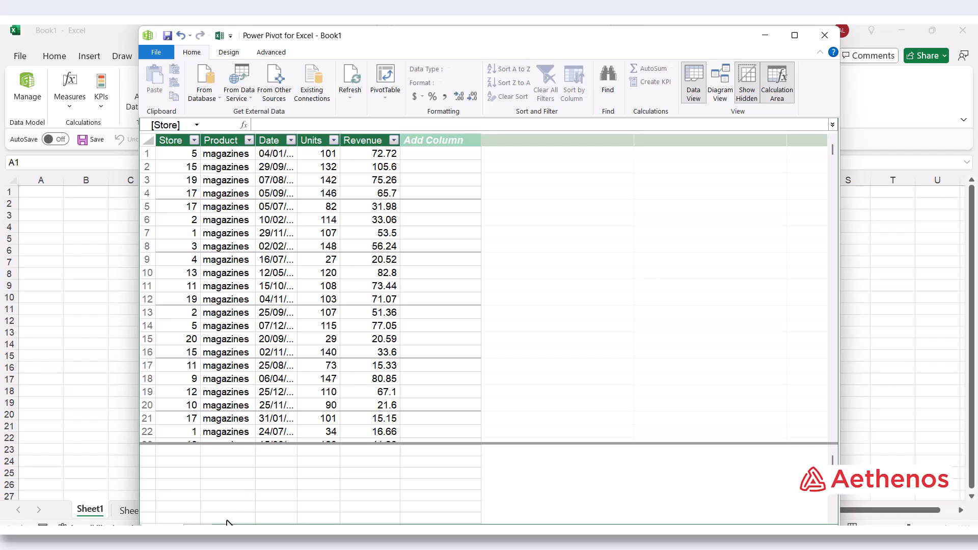
{"action": "left_click", "coordinate": [200, 528]}
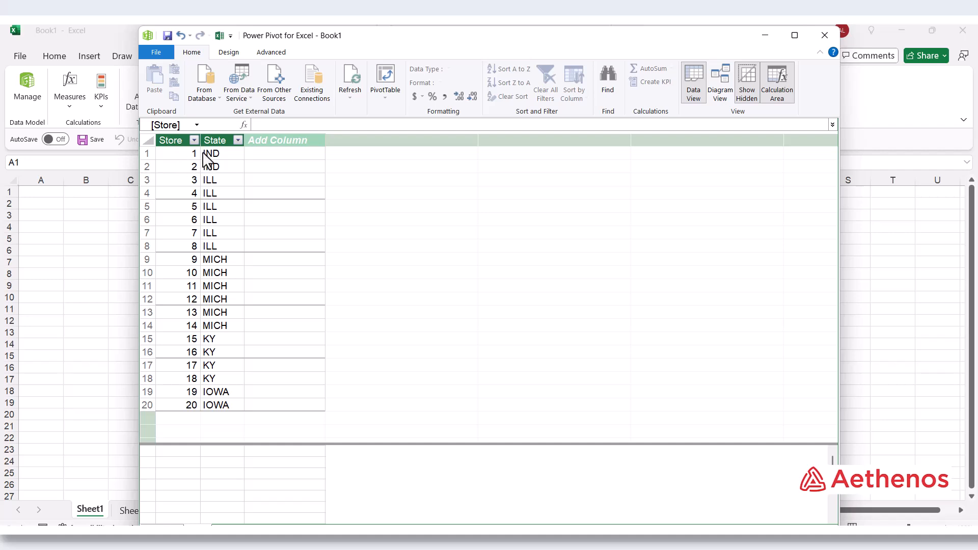
{"action": "left_click", "coordinate": [167, 524]}
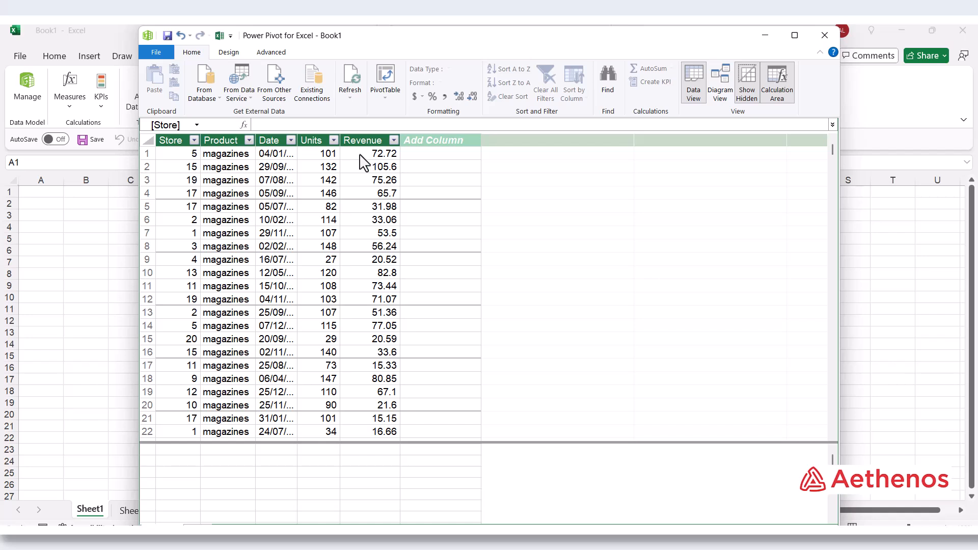
{"action": "left_click", "coordinate": [228, 53]}
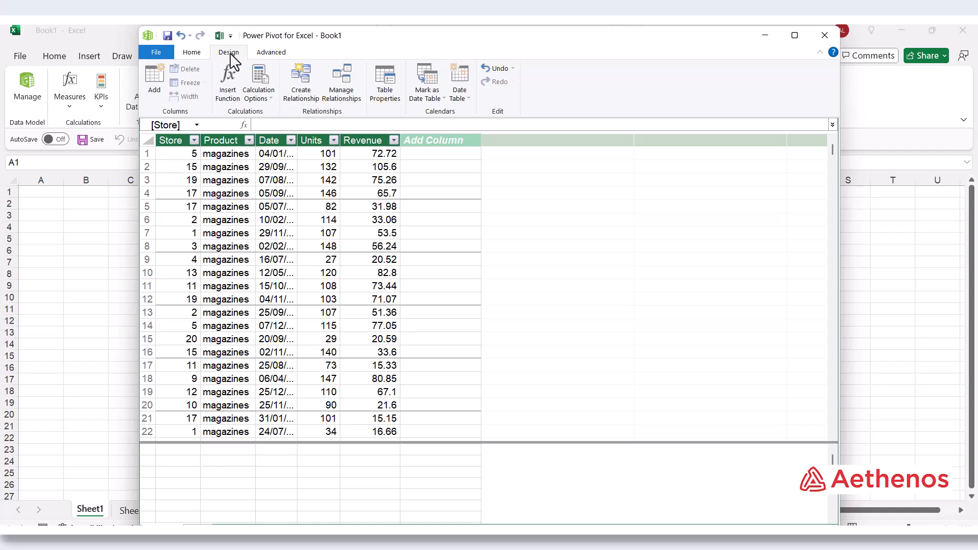
{"action": "left_click", "coordinate": [302, 91]}
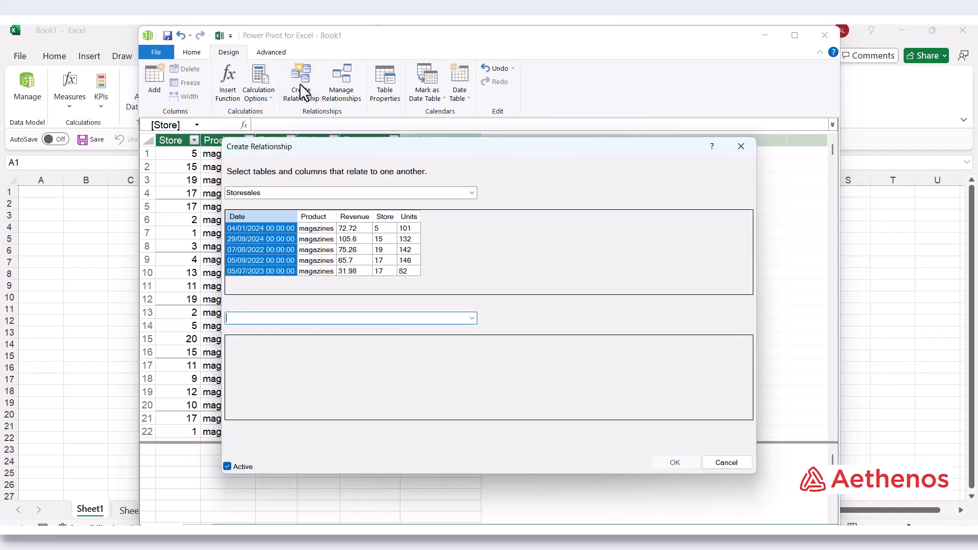
{"action": "left_click", "coordinate": [472, 193]}
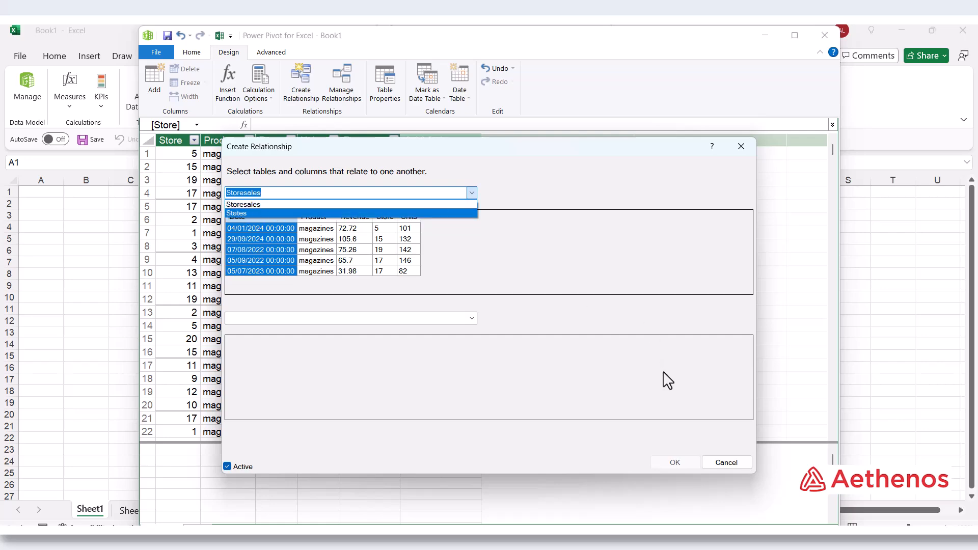
{"action": "left_click", "coordinate": [742, 148]}
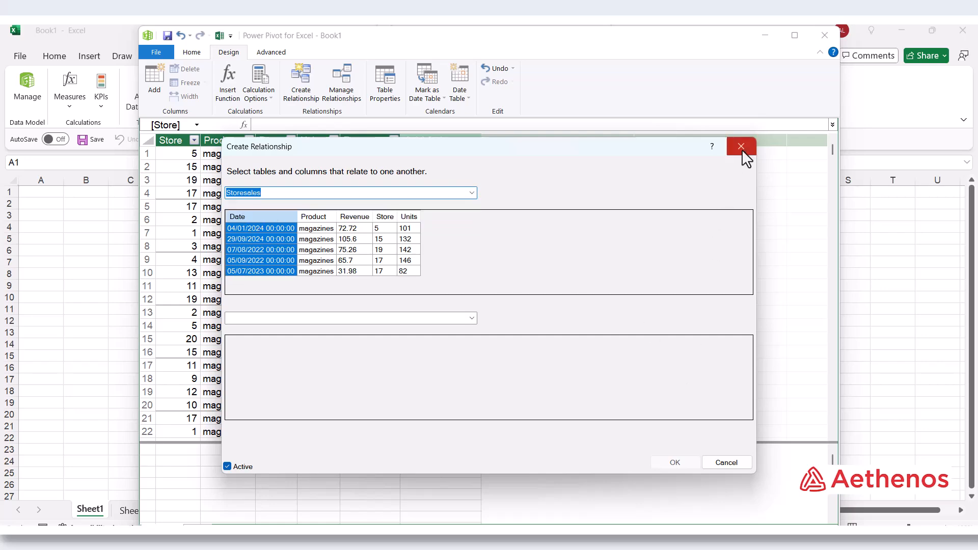
{"action": "left_click", "coordinate": [743, 148]}
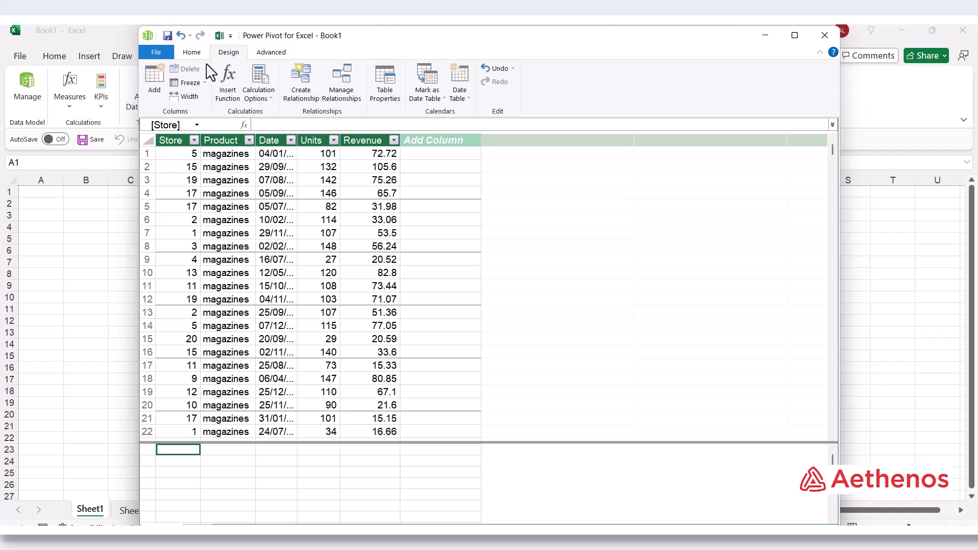
Step: Relate the Storesales and States tables in the diagram by linking Store in Storesales to Store in States
{"action": "left_click", "coordinate": [192, 53]}
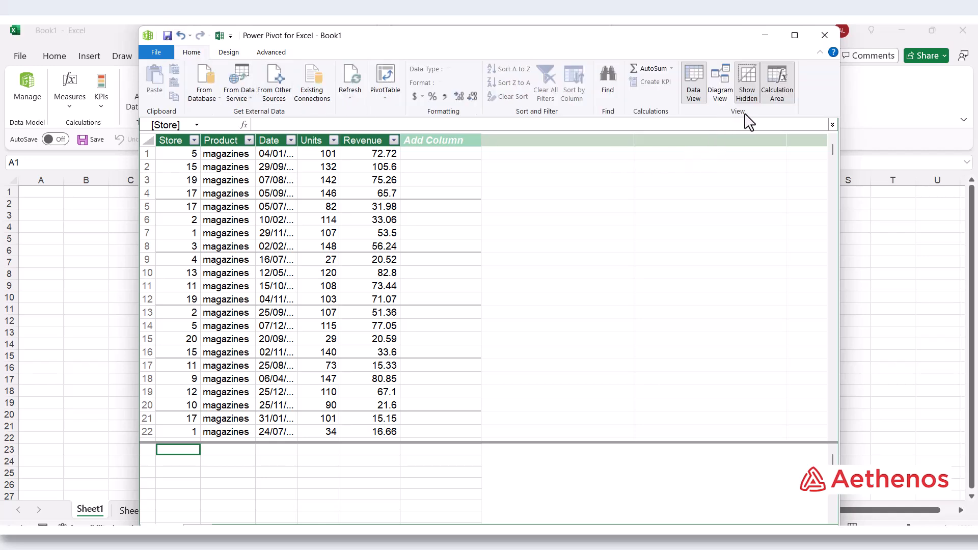
{"action": "left_click", "coordinate": [719, 83]}
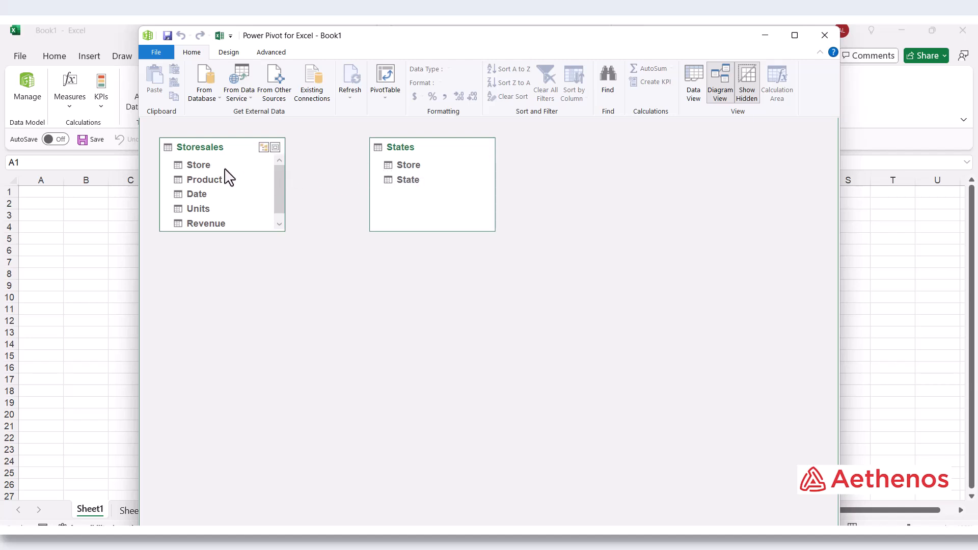
{"action": "left_click", "coordinate": [203, 170]}
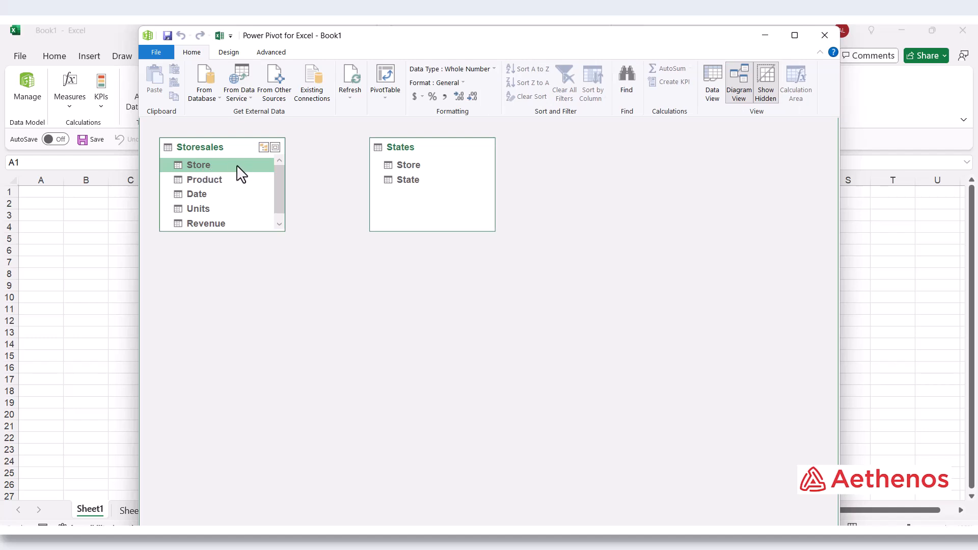
{"action": "left_click_drag", "start_coordinate": [237, 168], "coordinate": [399, 165]}
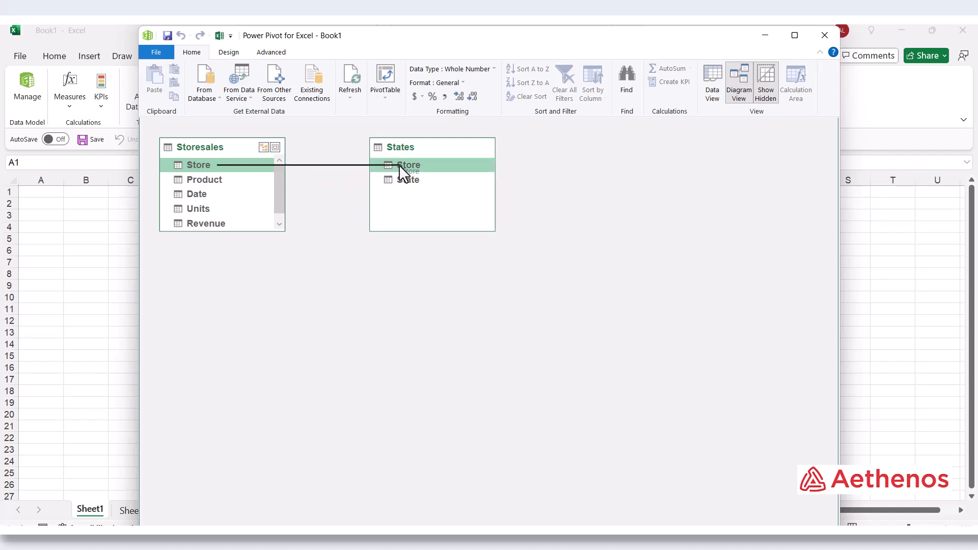
{"action": "left_click_drag", "start_coordinate": [399, 165], "coordinate": [399, 165]}
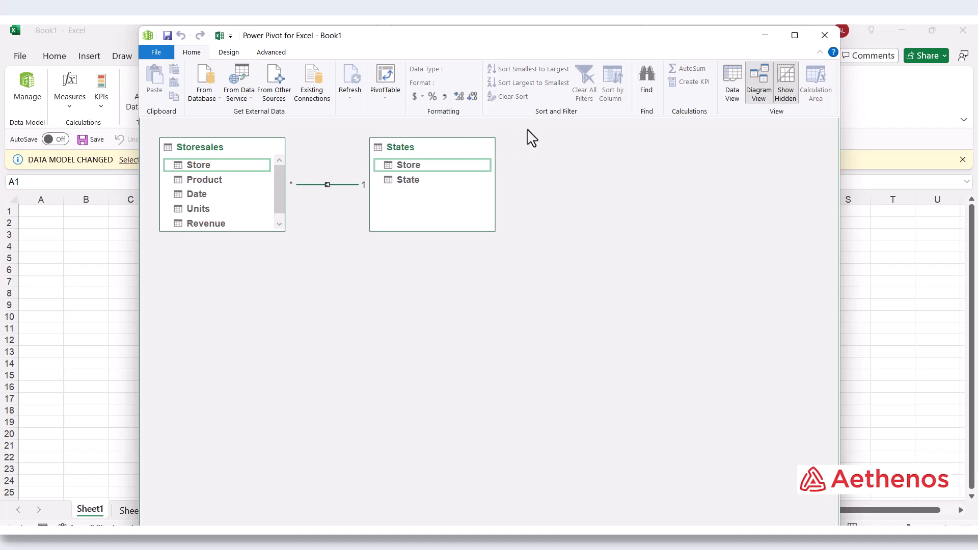
Step: Return to the data view and create a PivotTable from the data model on a new worksheet
{"action": "left_click", "coordinate": [733, 85]}
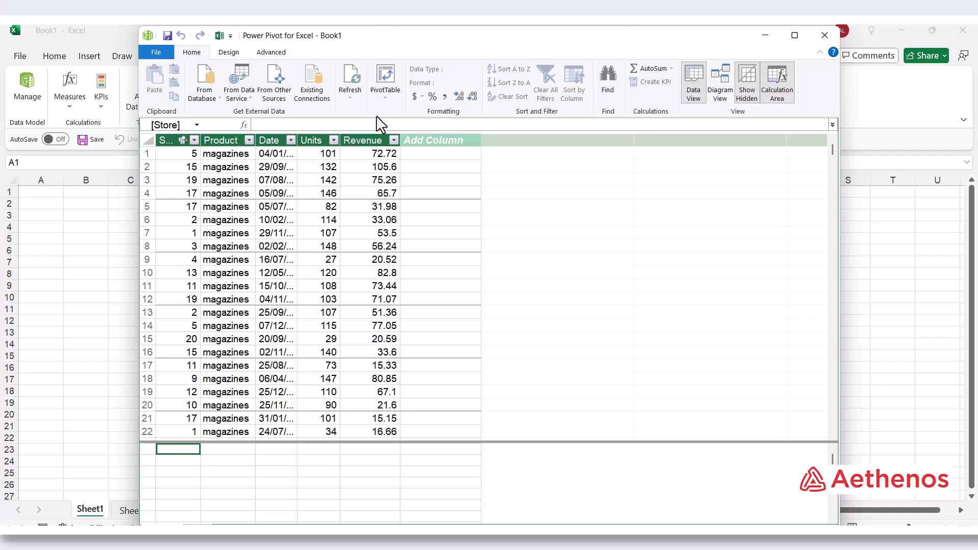
{"action": "left_click", "coordinate": [393, 100]}
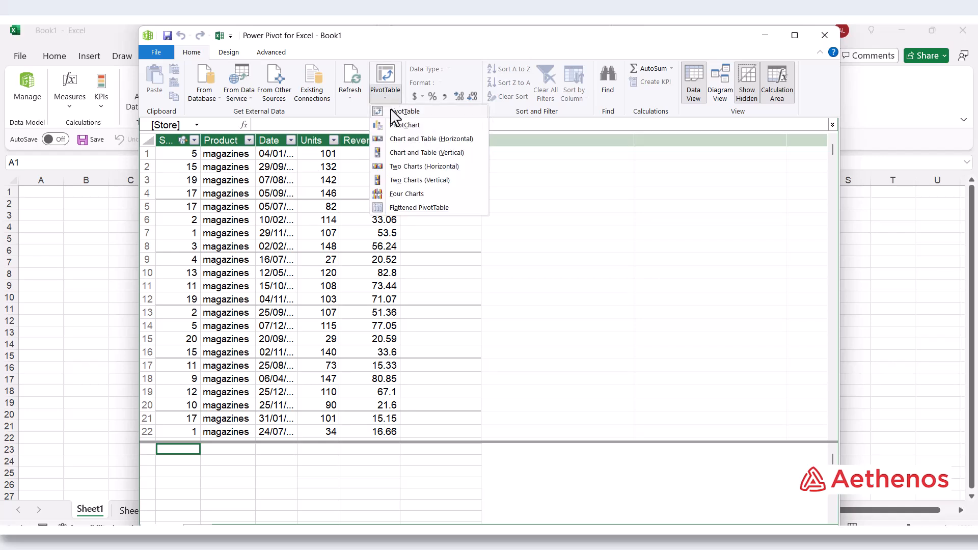
{"action": "left_click", "coordinate": [393, 112]}
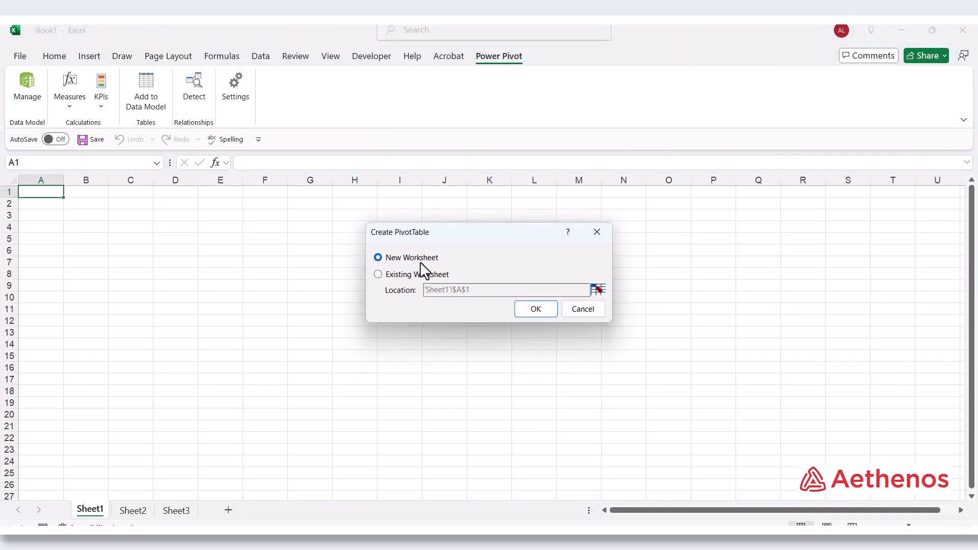
{"action": "left_click", "coordinate": [536, 309]}
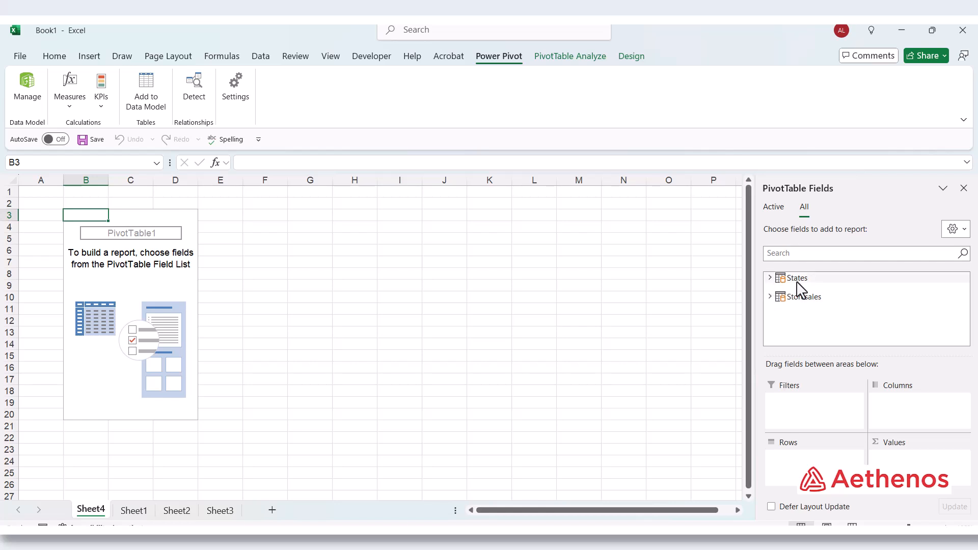
Step: Expand the States and Storesales tables in the PivotTable field list and review their available fields
{"action": "left_click", "coordinate": [770, 278]}
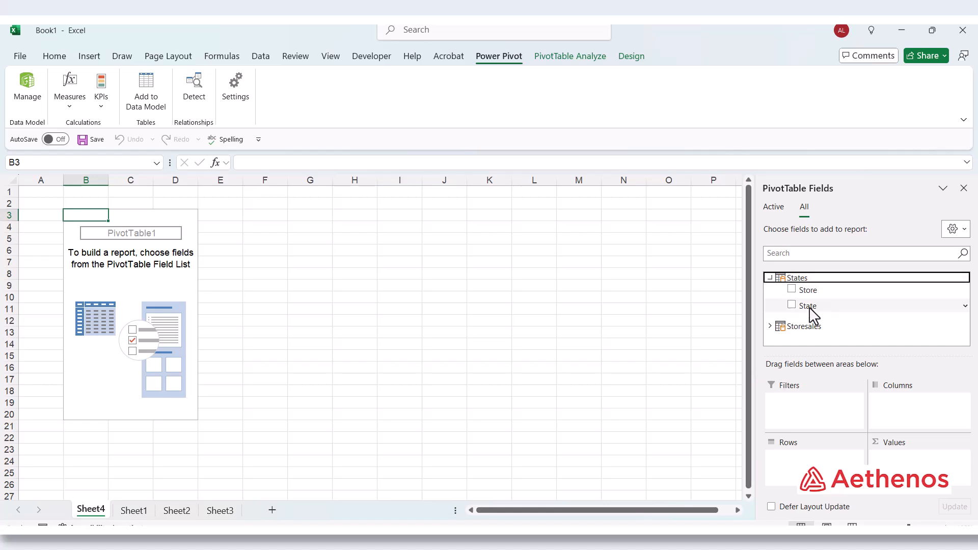
{"action": "left_click", "coordinate": [769, 326]}
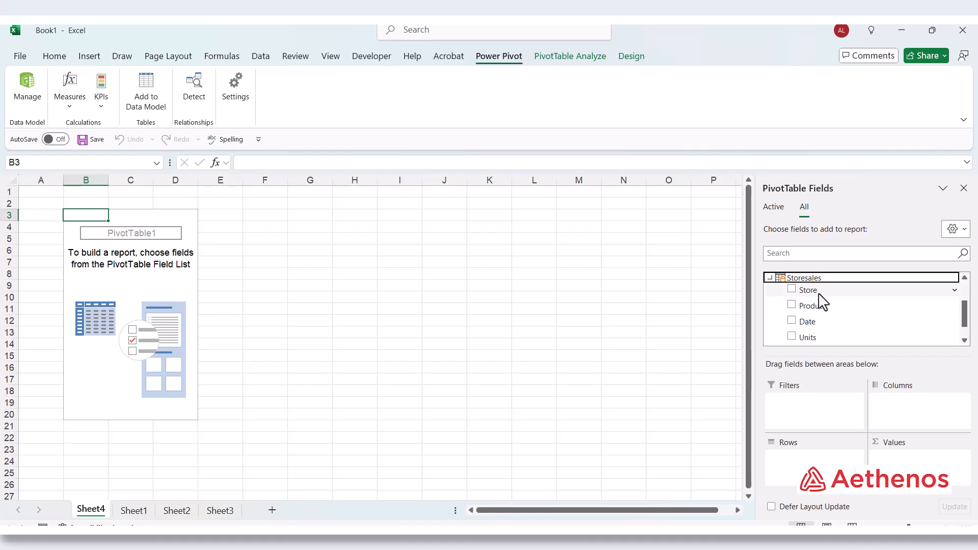
{"action": "scroll", "coordinate": [820, 301], "scroll_direction": "down", "scroll_amount": 1}
{"action": "scroll", "coordinate": [822, 306], "scroll_direction": "down", "scroll_amount": 1}
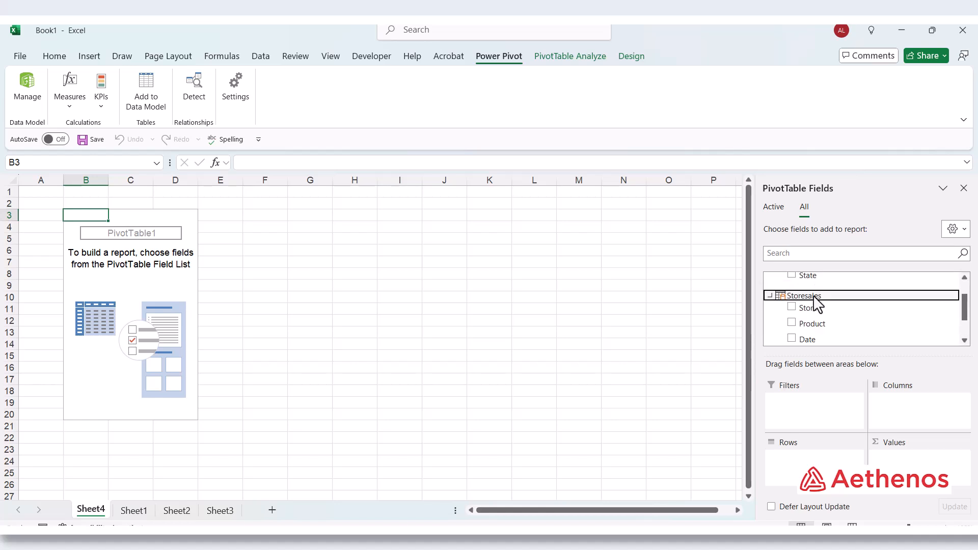
{"action": "scroll", "coordinate": [814, 305], "scroll_direction": "up", "scroll_amount": 1}
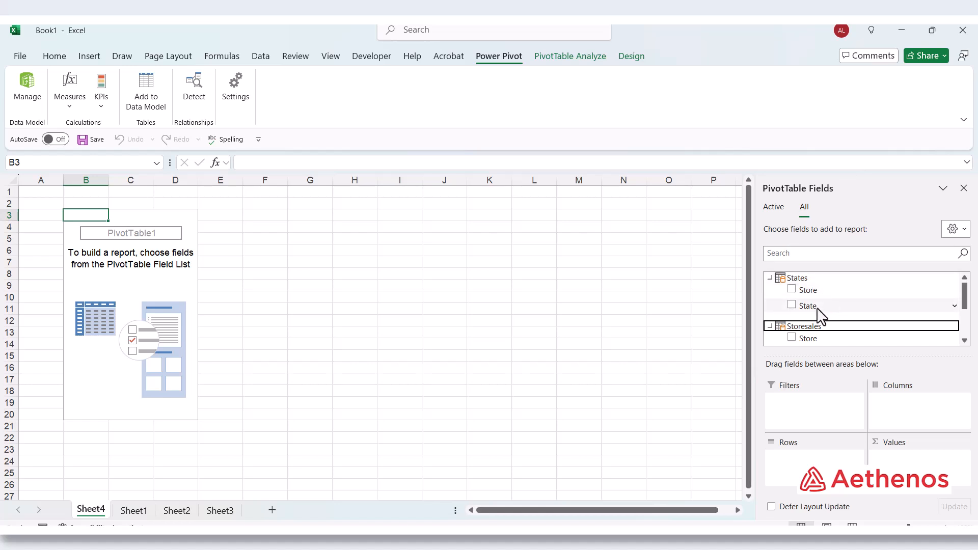
{"action": "scroll", "coordinate": [805, 295], "scroll_direction": "down", "scroll_amount": 2}
{"action": "scroll", "coordinate": [802, 295], "scroll_direction": "up", "scroll_amount": 2}
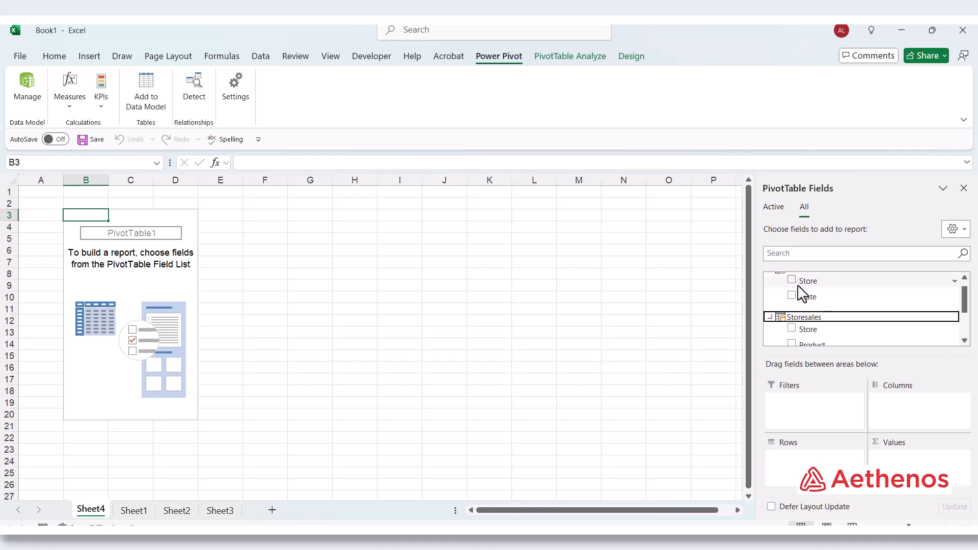
{"action": "scroll", "coordinate": [825, 296], "scroll_direction": "down", "scroll_amount": 2}
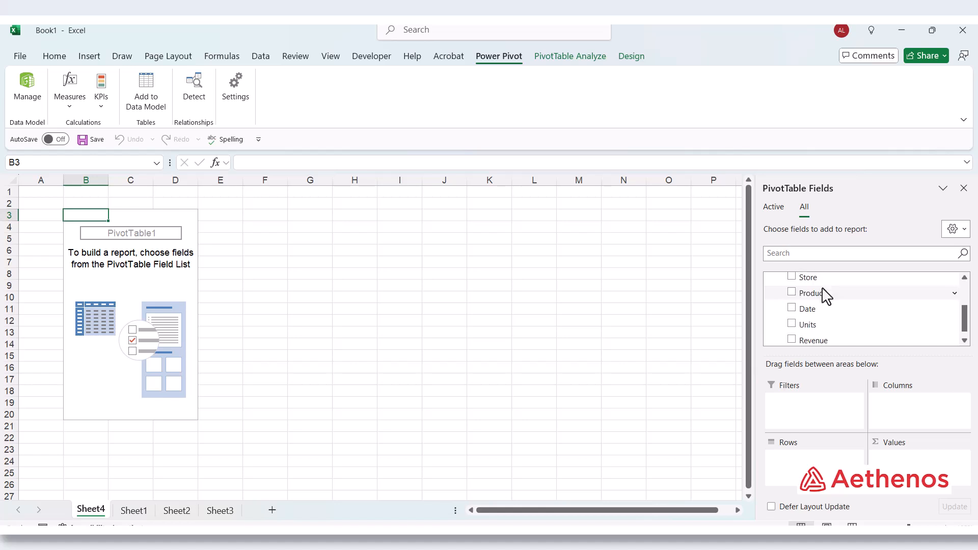
{"action": "scroll", "coordinate": [815, 297], "scroll_direction": "up", "scroll_amount": 2}
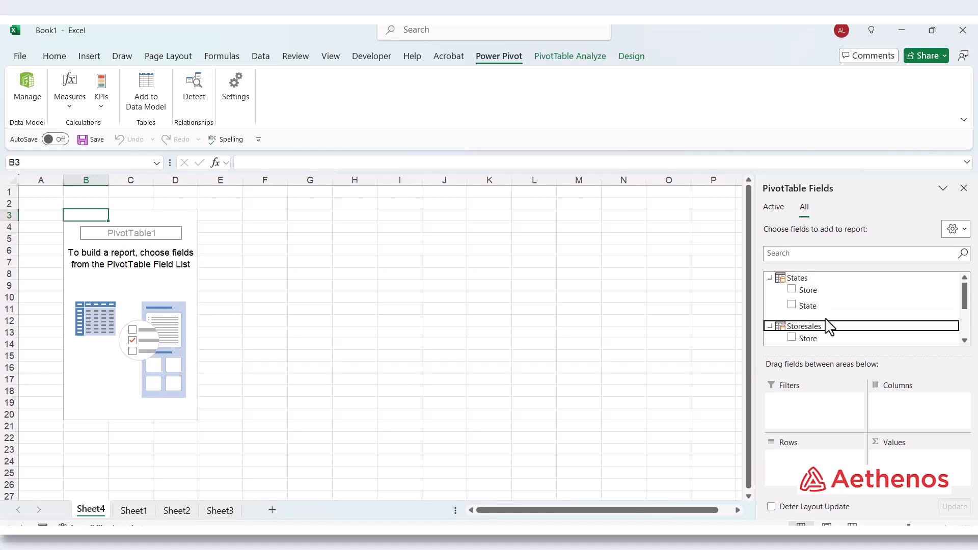
{"action": "scroll", "coordinate": [821, 297], "scroll_direction": "down", "scroll_amount": 2}
{"action": "scroll", "coordinate": [823, 298], "scroll_direction": "up", "scroll_amount": 2}
{"action": "scroll", "coordinate": [819, 304], "scroll_direction": "down", "scroll_amount": 2}
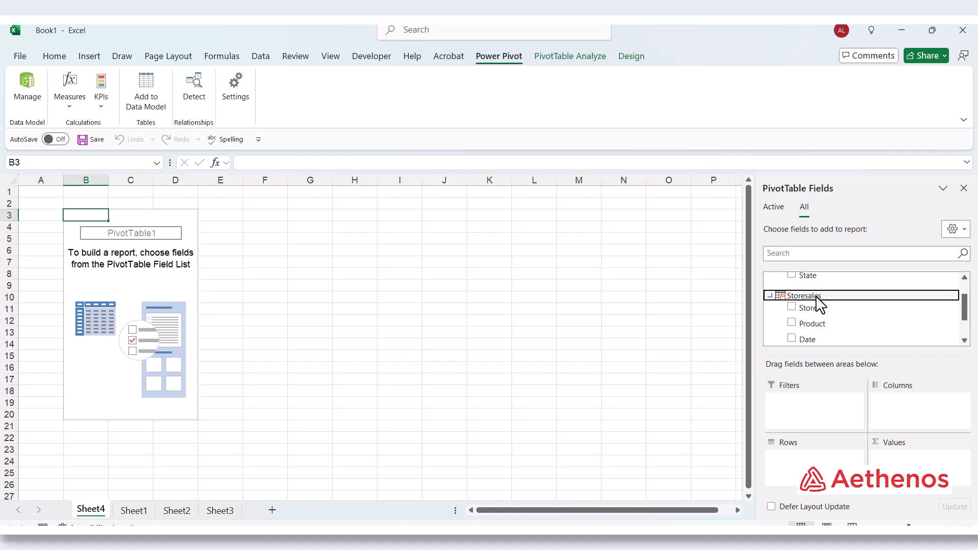
{"action": "scroll", "coordinate": [818, 306], "scroll_direction": "up", "scroll_amount": 2}
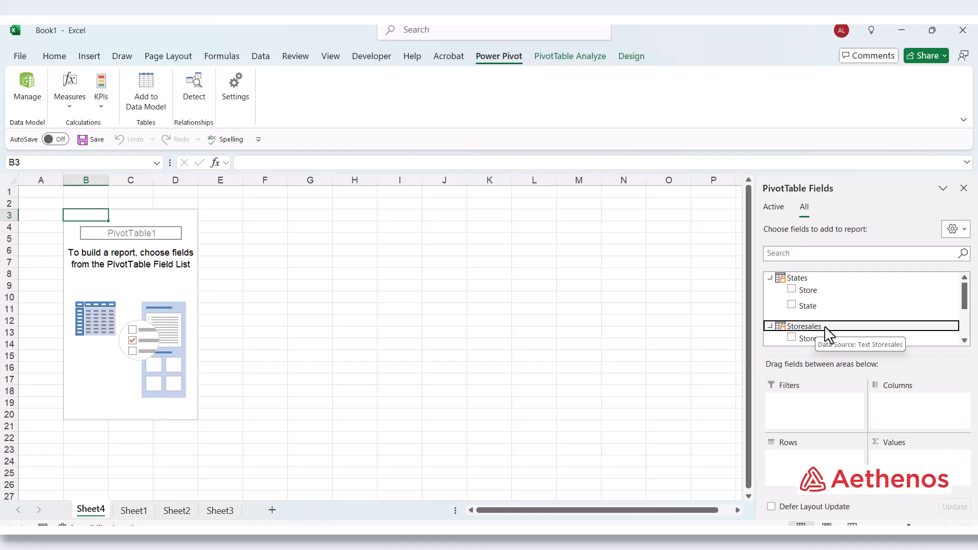
Step: Add the Storesales Revenue field to the PivotTable's values and place Product in its columns
{"action": "scroll", "coordinate": [825, 332], "scroll_direction": "down", "scroll_amount": 2}
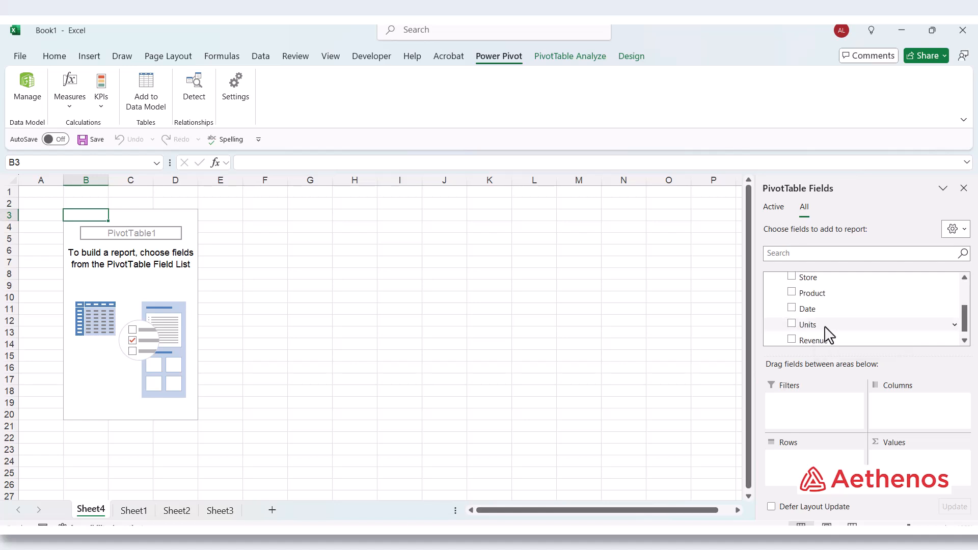
{"action": "scroll", "coordinate": [825, 331], "scroll_direction": "down", "scroll_amount": 1}
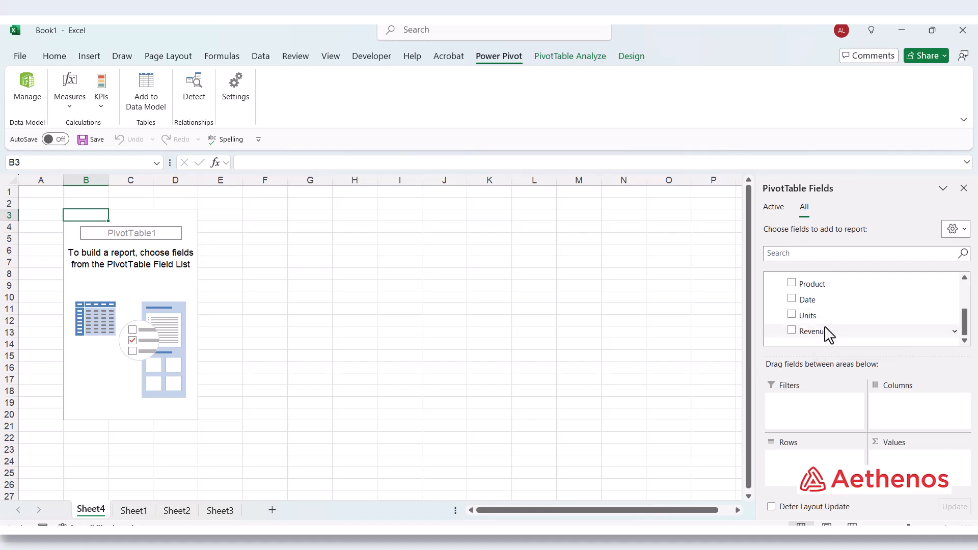
{"action": "left_click", "coordinate": [791, 331]}
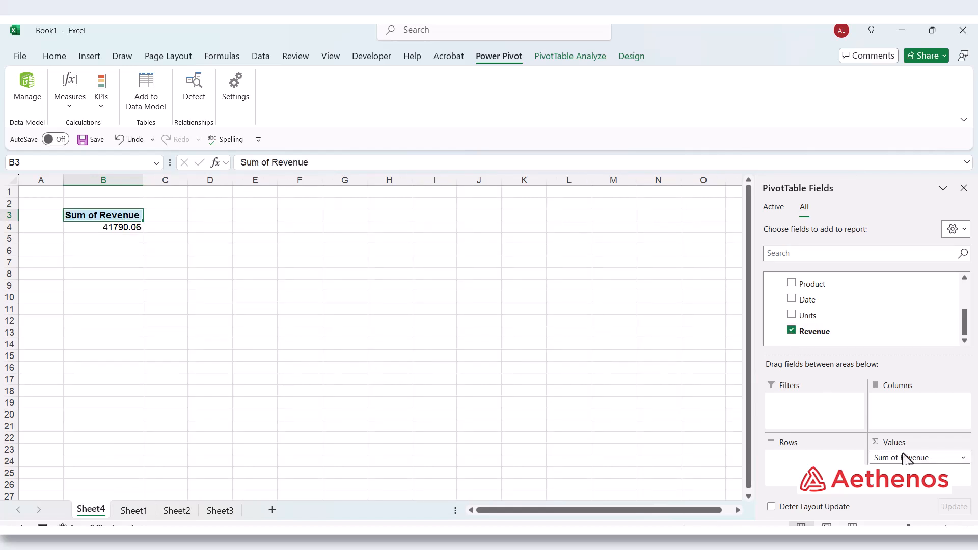
{"action": "left_click", "coordinate": [791, 284]}
{"action": "left_click_drag", "start_coordinate": [814, 457], "coordinate": [917, 421]}
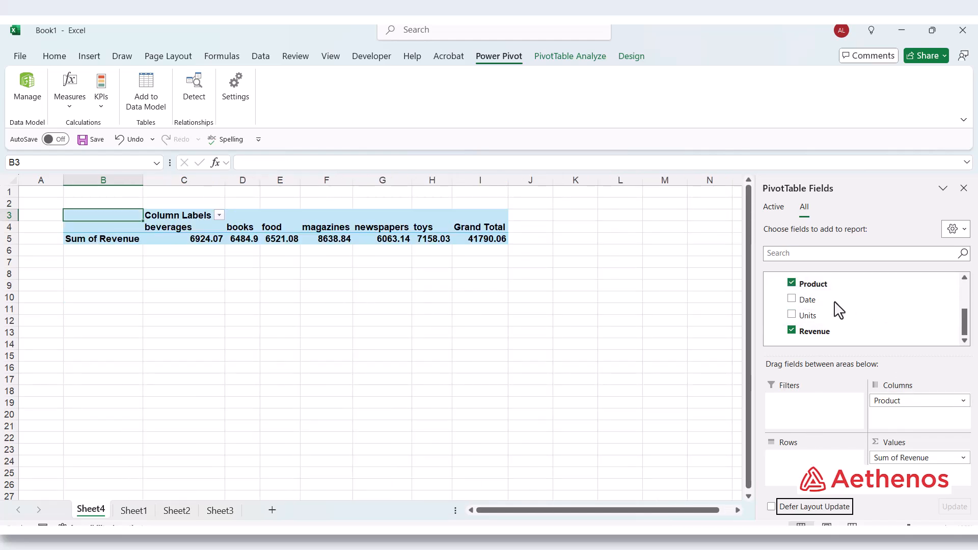
Step: Add the State field from the States table to the PivotTable's rows
{"action": "scroll", "coordinate": [840, 311], "scroll_direction": "up", "scroll_amount": 5}
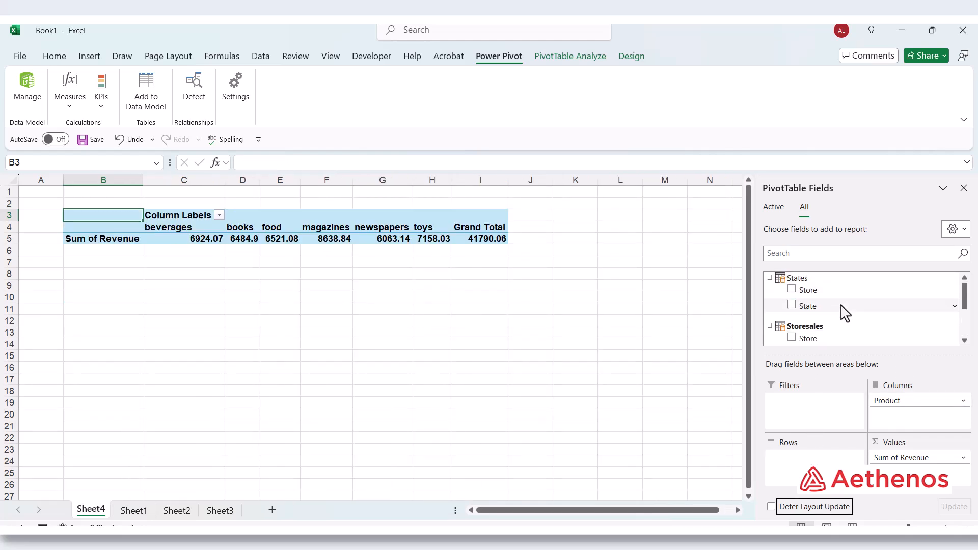
{"action": "left_click", "coordinate": [791, 304]}
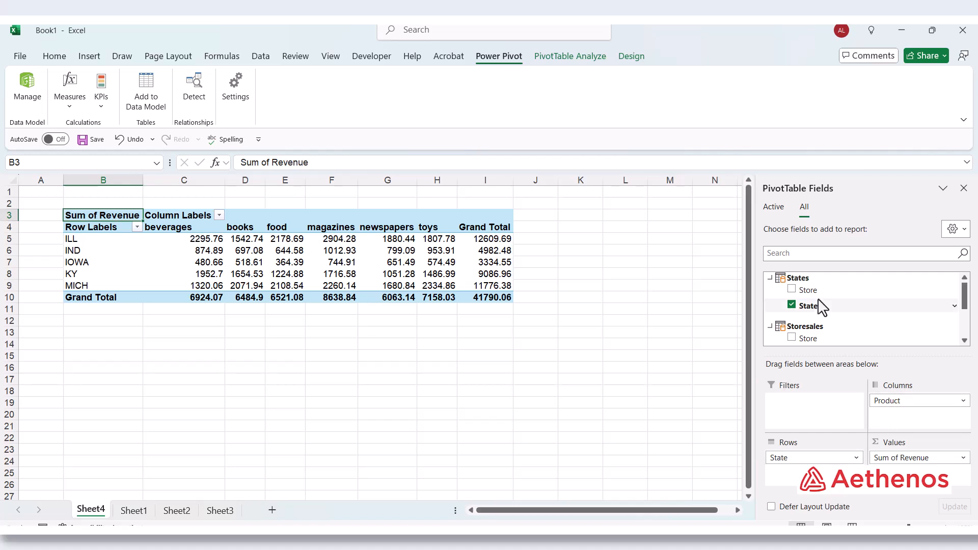
Step: Examine which fields of the States and Storesales tables the PivotTable uses
{"action": "scroll", "coordinate": [820, 308], "scroll_direction": "down", "scroll_amount": 2}
{"action": "scroll", "coordinate": [823, 308], "scroll_direction": "up", "scroll_amount": 3}
{"action": "scroll", "coordinate": [796, 311], "scroll_direction": "down", "scroll_amount": 1}
{"action": "scroll", "coordinate": [828, 312], "scroll_direction": "down", "scroll_amount": 1}
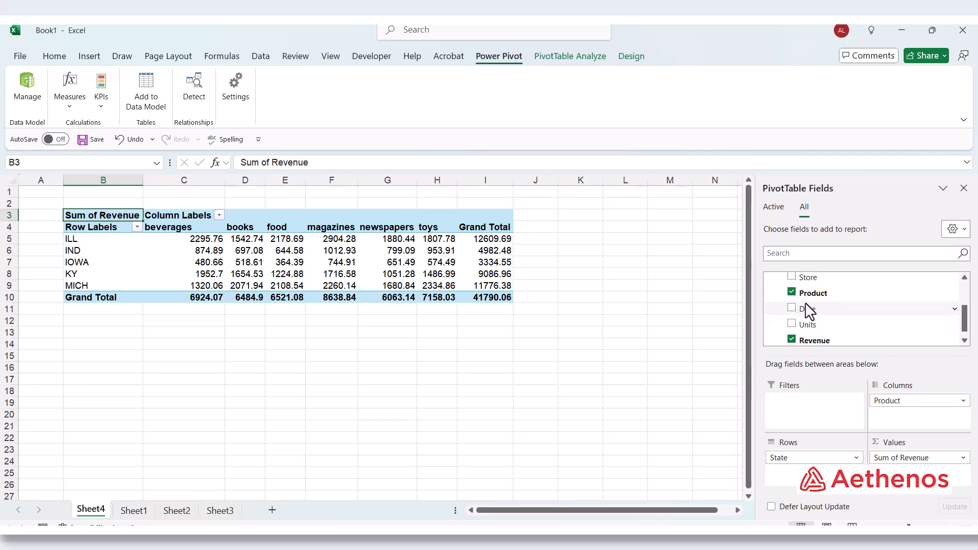
{"action": "scroll", "coordinate": [821, 341], "scroll_direction": "up", "scroll_amount": 3}
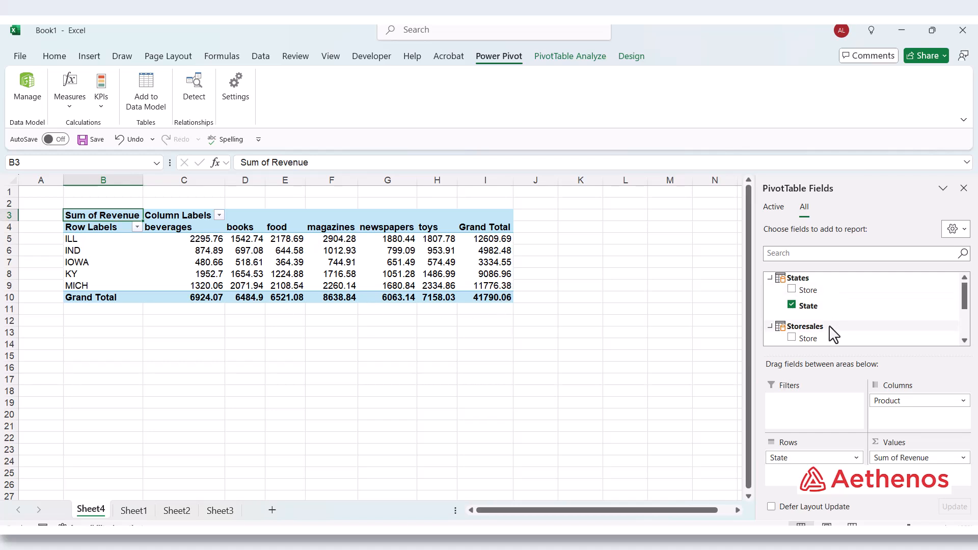
{"action": "scroll", "coordinate": [830, 316], "scroll_direction": "down", "scroll_amount": 2}
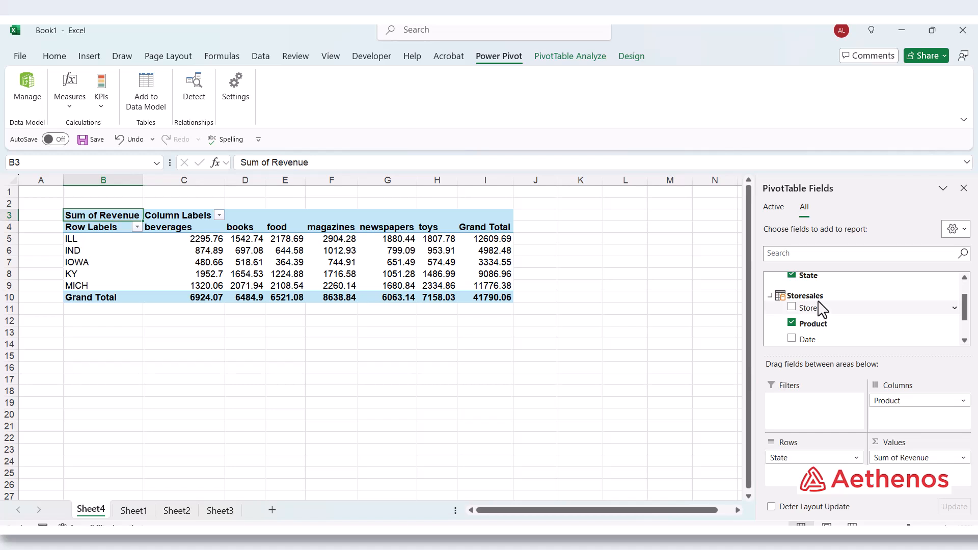
{"action": "scroll", "coordinate": [823, 308], "scroll_direction": "up", "scroll_amount": 2}
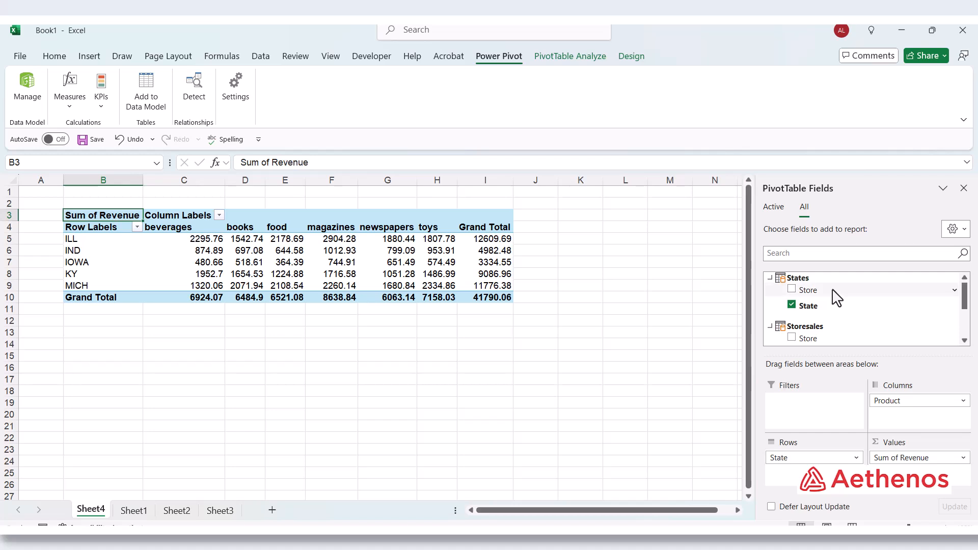
{"action": "scroll", "coordinate": [831, 312], "scroll_direction": "down", "scroll_amount": 3}
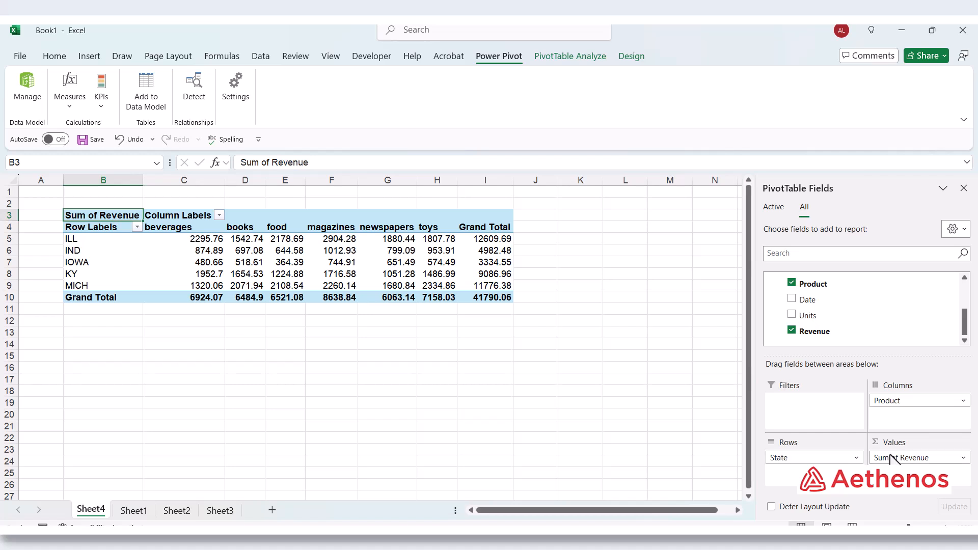
Step: Format the Sum of Revenue values as currency with the $ English (United States) symbol
{"action": "left_click", "coordinate": [962, 458]}
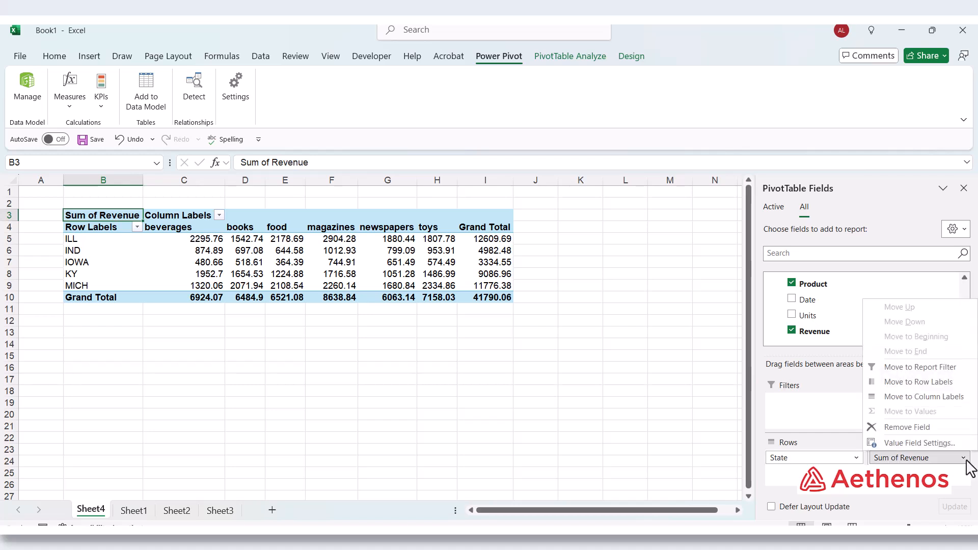
{"action": "left_click", "coordinate": [920, 443]}
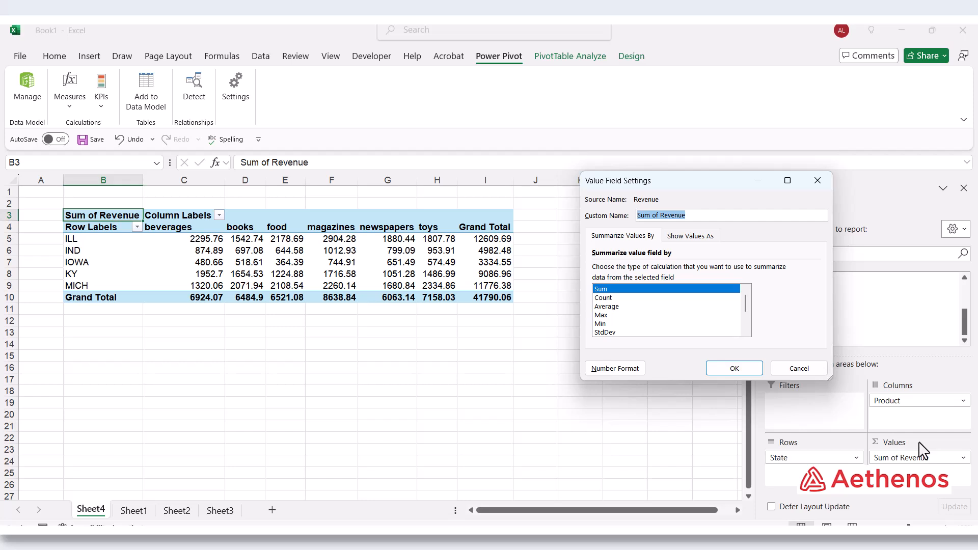
{"action": "left_click", "coordinate": [604, 368]}
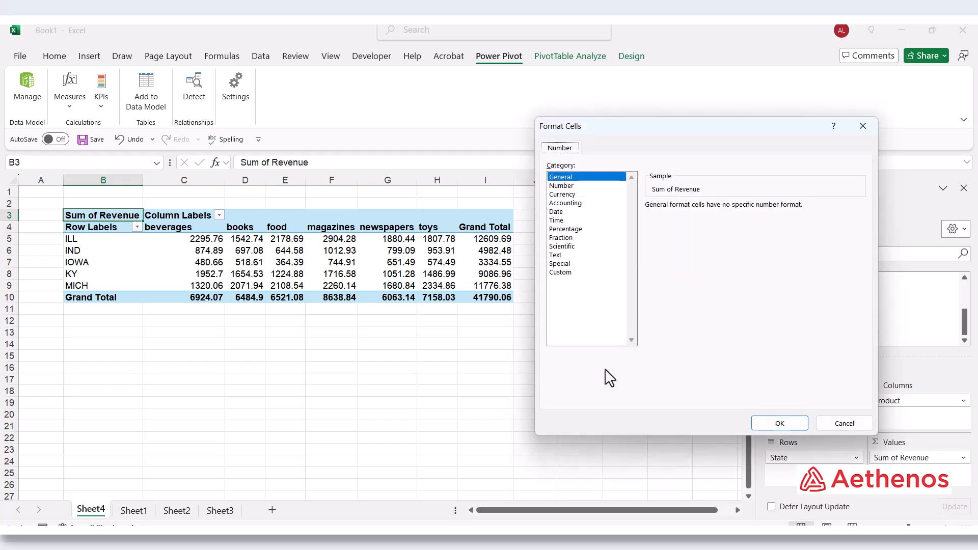
{"action": "left_click", "coordinate": [581, 194]}
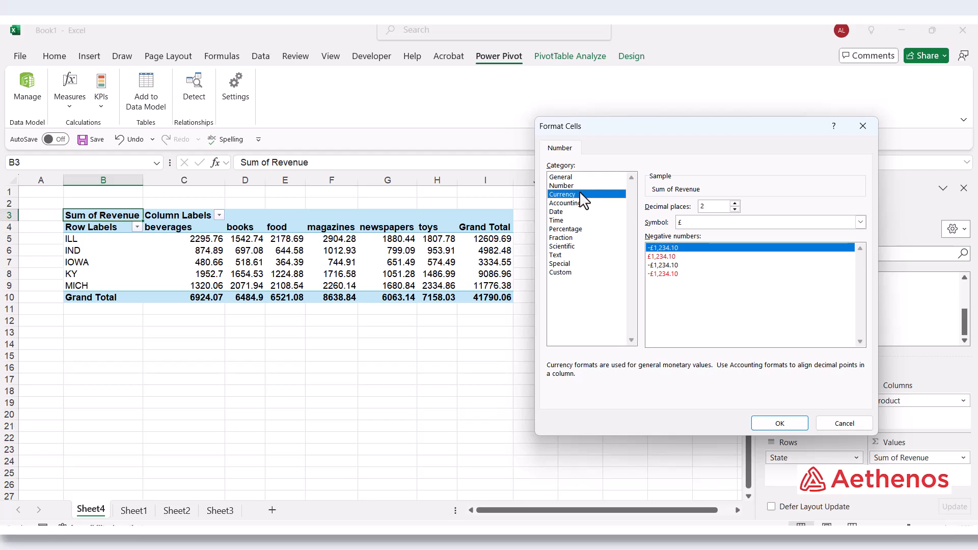
{"action": "left_click", "coordinate": [860, 223]}
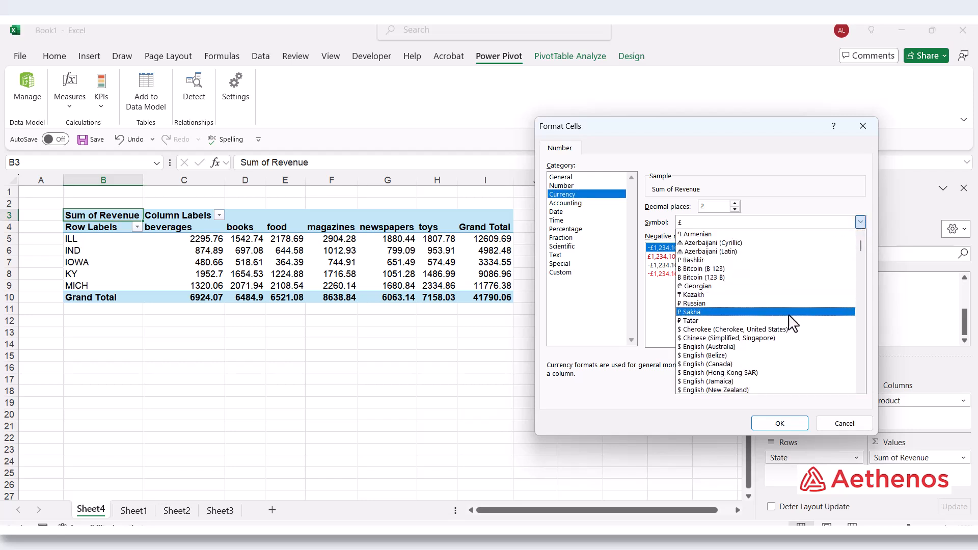
{"action": "scroll", "coordinate": [780, 326], "scroll_direction": "down", "scroll_amount": 2}
{"action": "scroll", "coordinate": [769, 357], "scroll_direction": "down", "scroll_amount": 2}
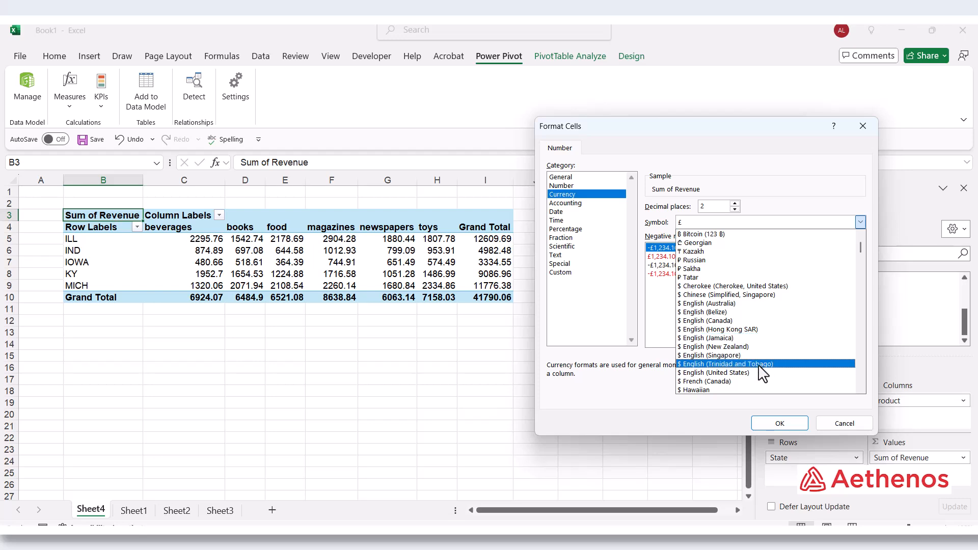
{"action": "left_click", "coordinate": [753, 372]}
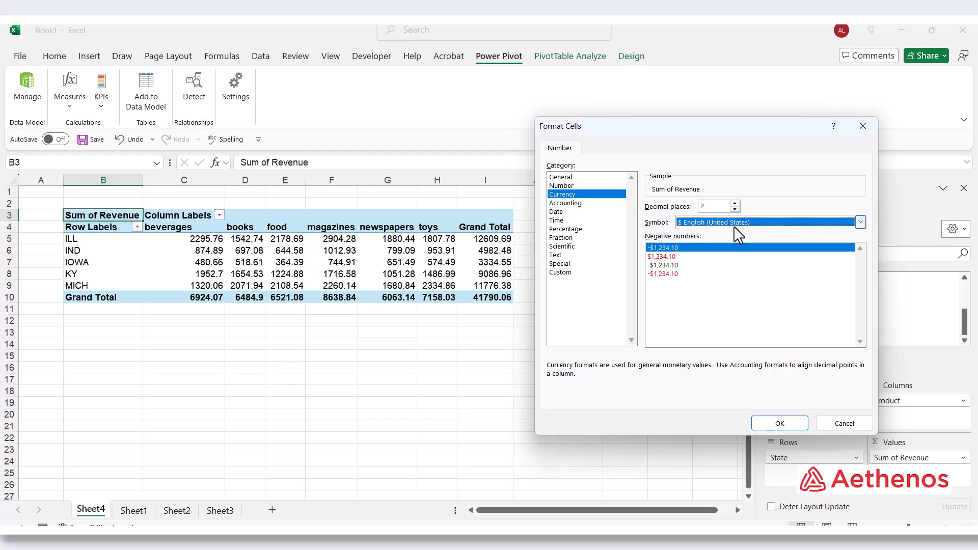
{"action": "left_click", "coordinate": [769, 422]}
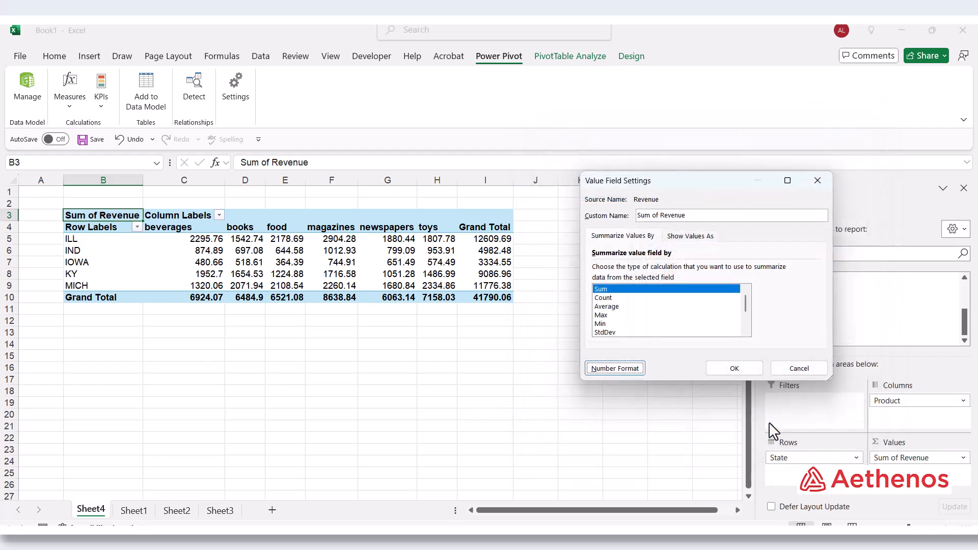
{"action": "left_click", "coordinate": [725, 369]}
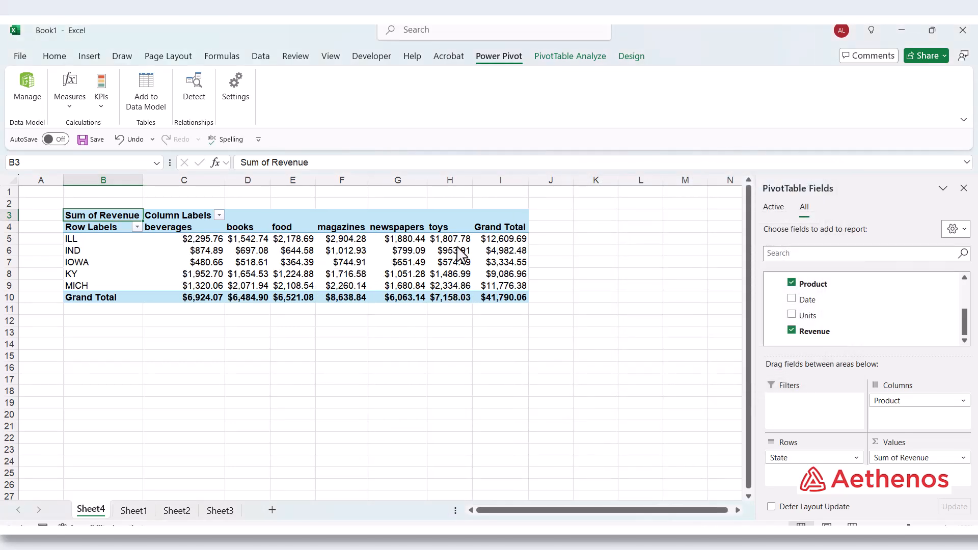
{"action": "mouse_move", "coordinate": [489, 266]}
{"action": "scroll", "coordinate": [818, 317], "scroll_direction": "up", "scroll_amount": 5}
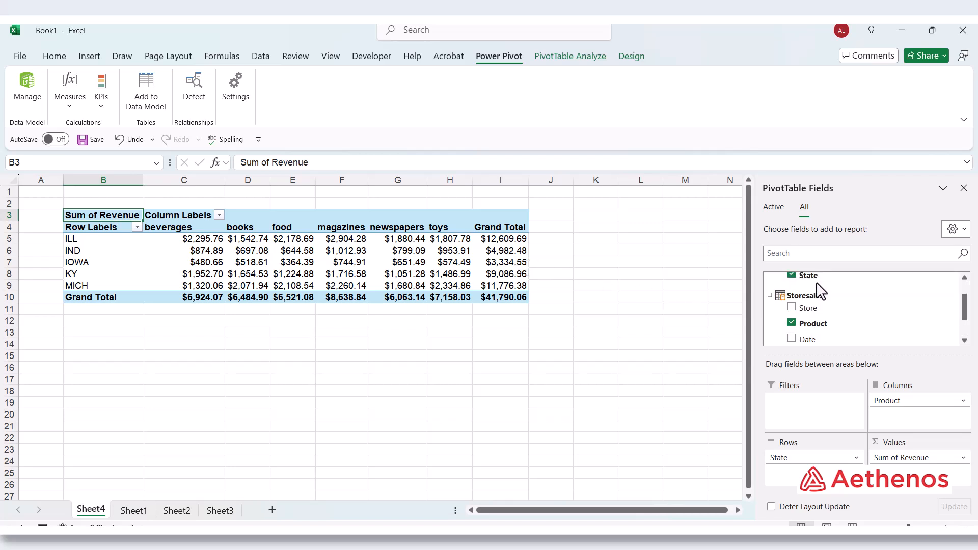
{"action": "scroll", "coordinate": [822, 331], "scroll_direction": "down", "scroll_amount": 5}
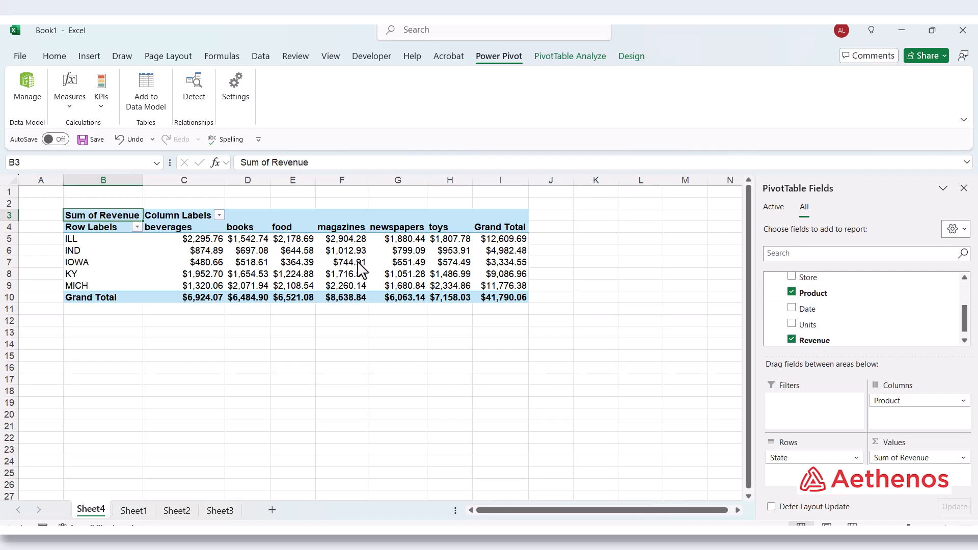
{"action": "mouse_move", "coordinate": [358, 262]}
{"action": "left_click", "coordinate": [611, 266]}
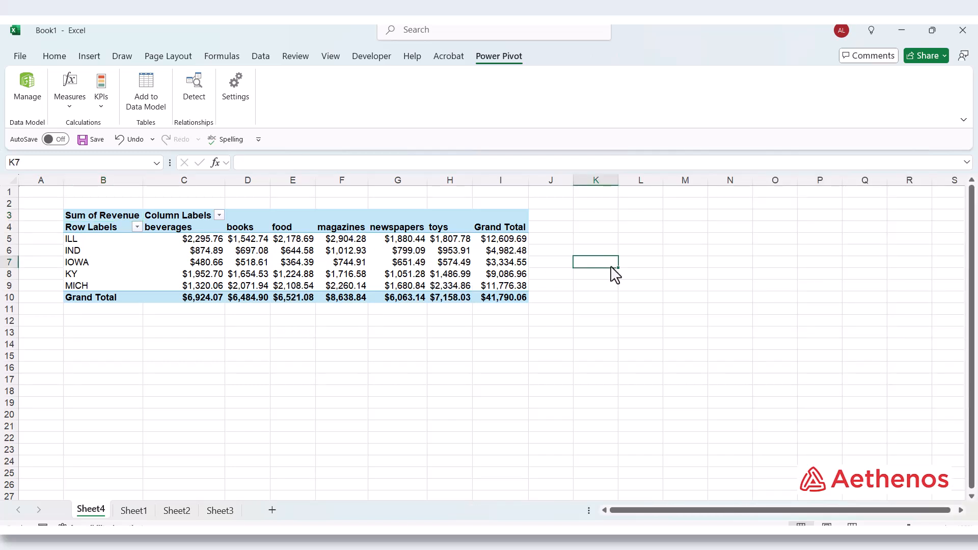
Step: Insert slicers for Store from States and Product from Storesales, and place them side by side beyond the PivotTable's Grand Total column
{"action": "left_click", "coordinate": [365, 263]}
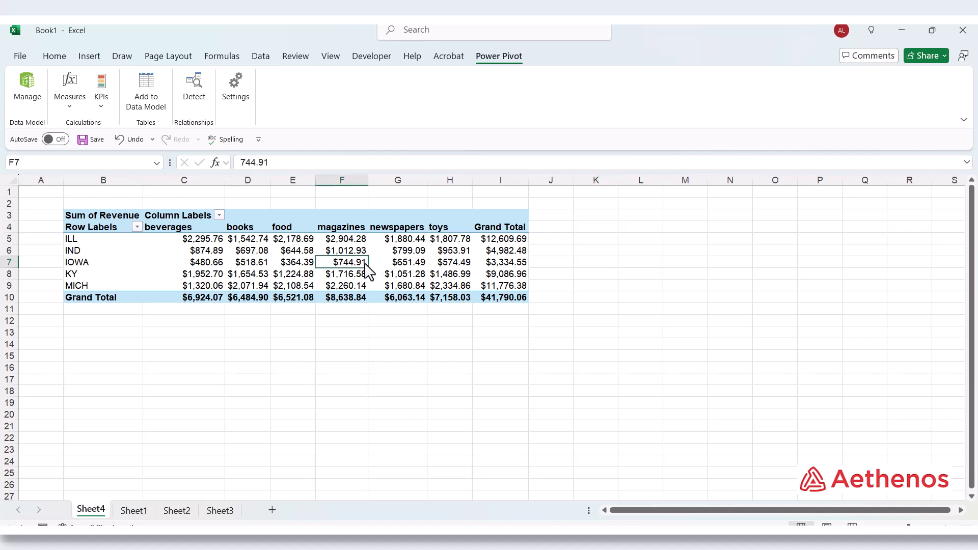
{"action": "mouse_move", "coordinate": [365, 263]}
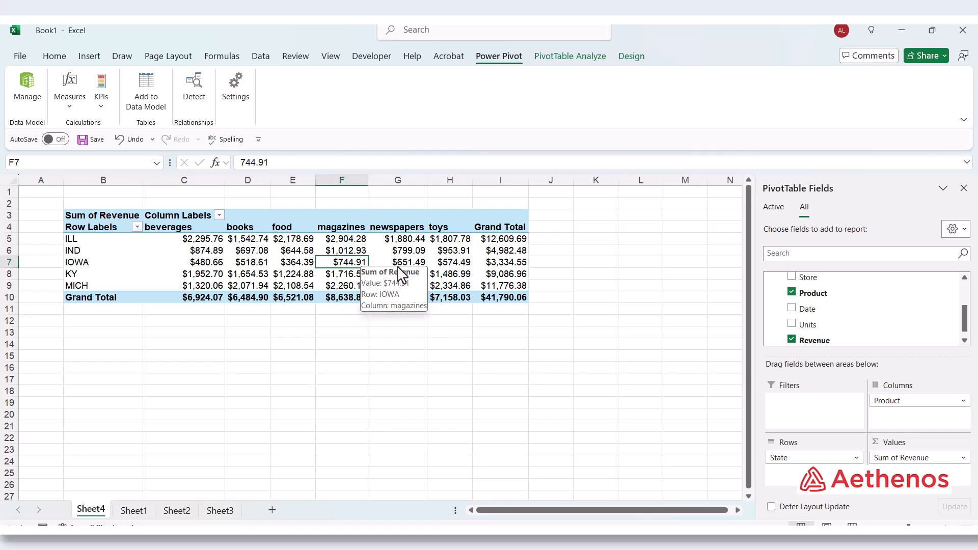
{"action": "left_click", "coordinate": [563, 68]}
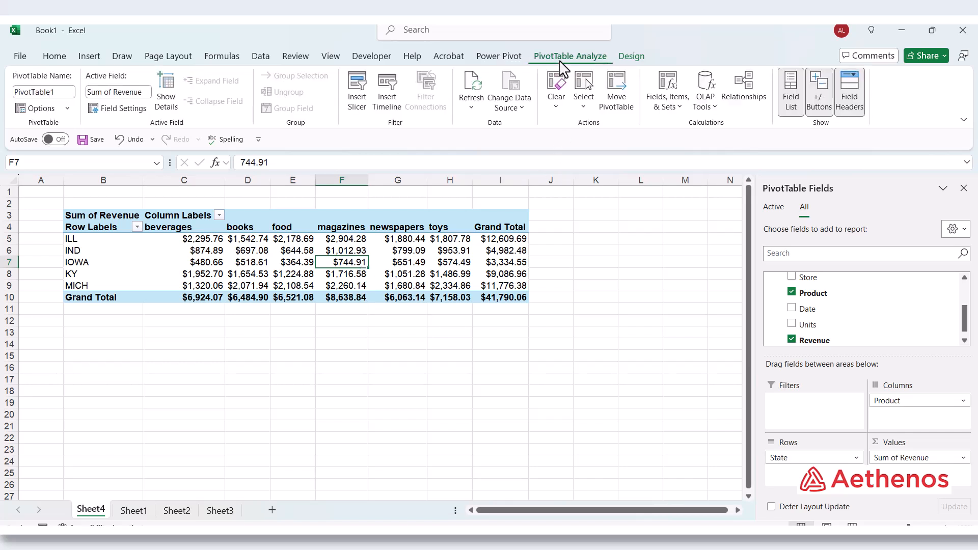
{"action": "left_click", "coordinate": [360, 97]}
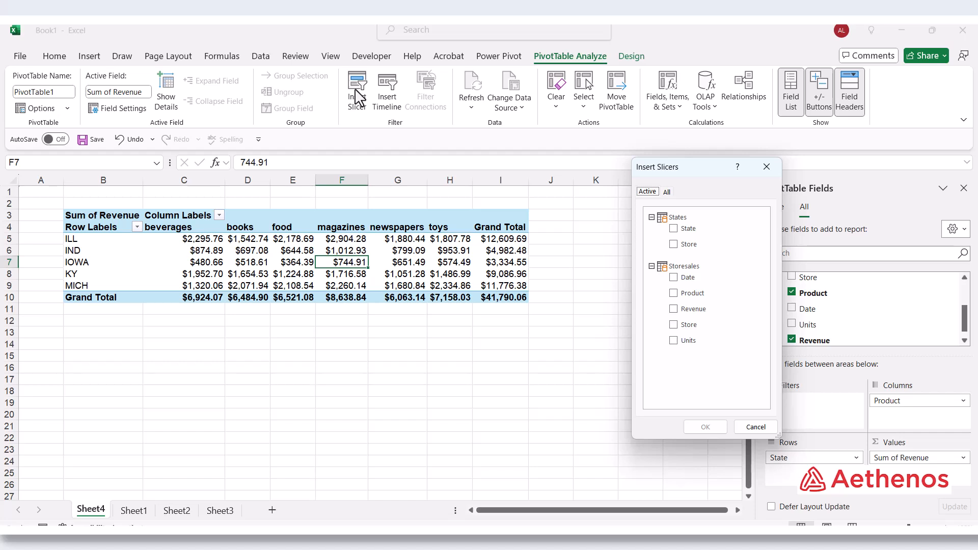
{"action": "left_click", "coordinate": [674, 247]}
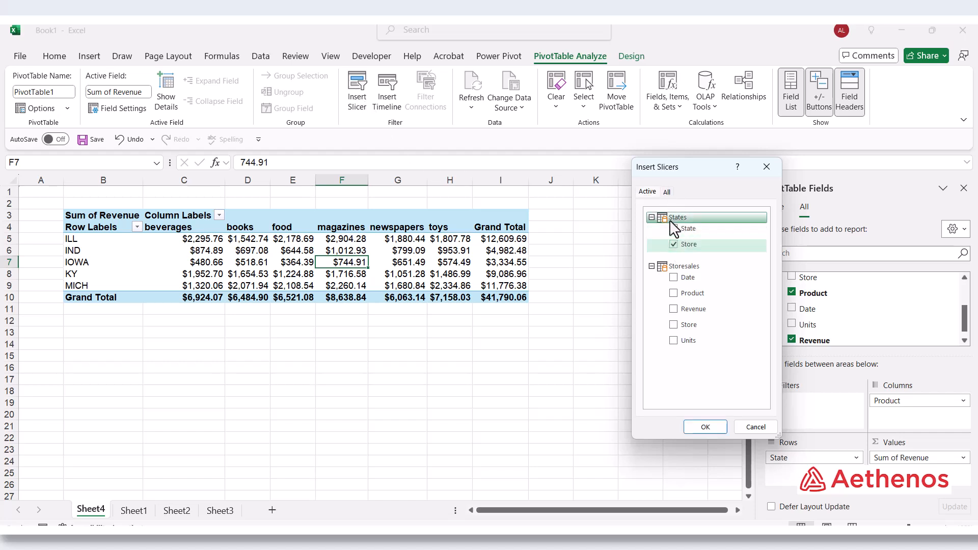
{"action": "left_click", "coordinate": [674, 294]}
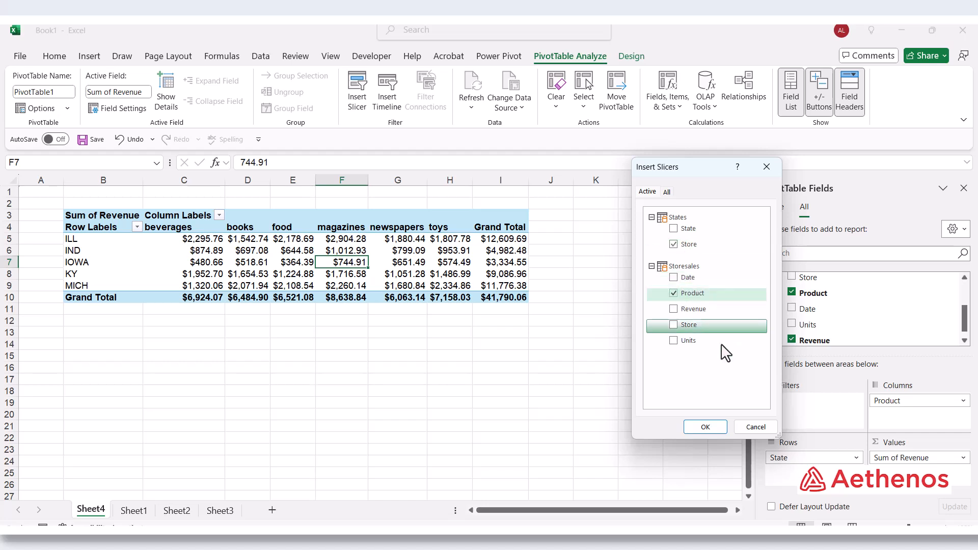
{"action": "left_click", "coordinate": [698, 429]}
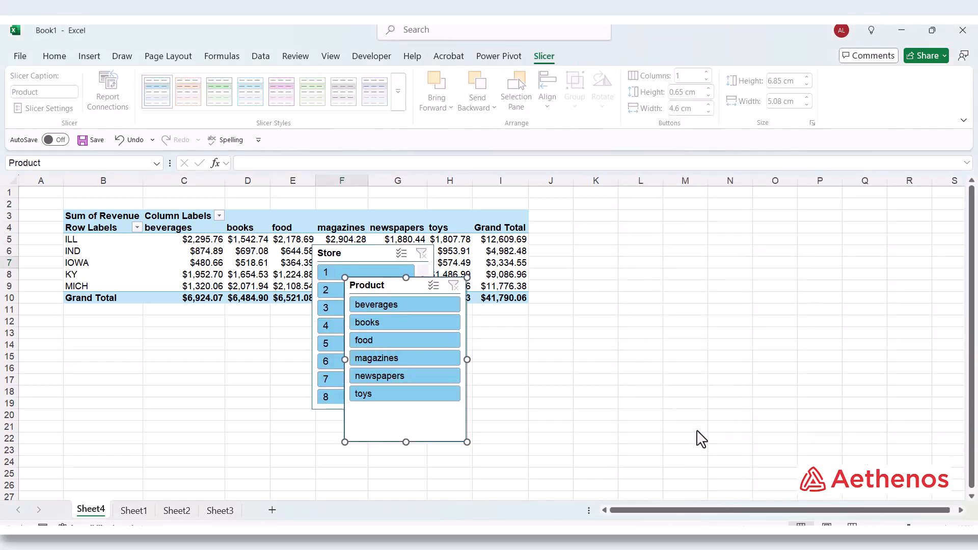
{"action": "left_click_drag", "start_coordinate": [395, 286], "coordinate": [814, 222]}
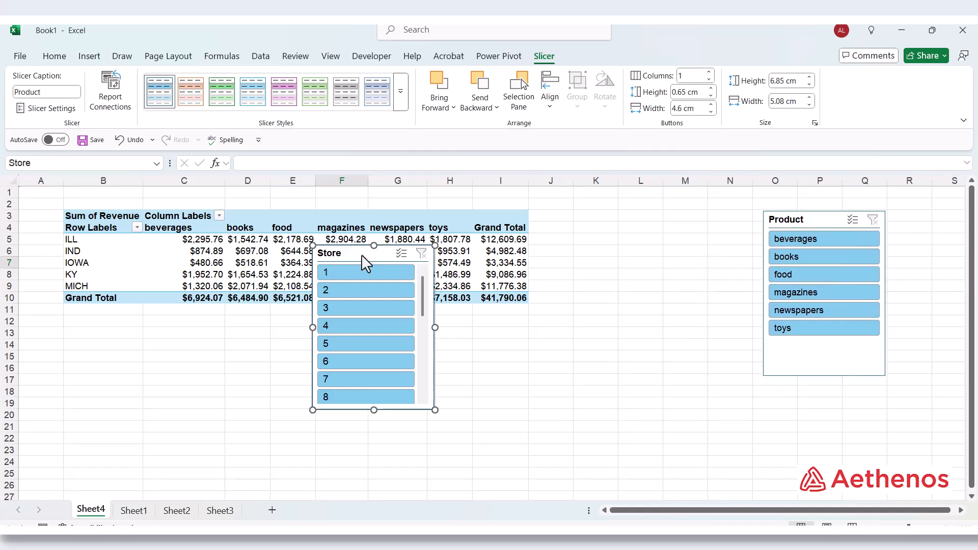
{"action": "left_click_drag", "start_coordinate": [362, 255], "coordinate": [662, 212]}
Step: Filter the PivotTable to store 1 and the beverages product with the slicers, and hide the PivotTable field list
{"action": "left_click", "coordinate": [663, 231]}
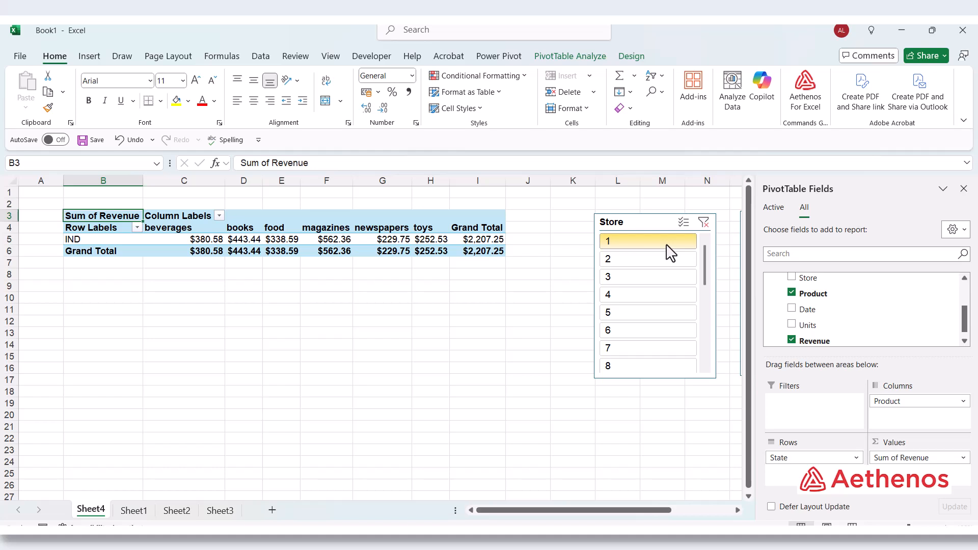
{"action": "left_click", "coordinate": [963, 188]}
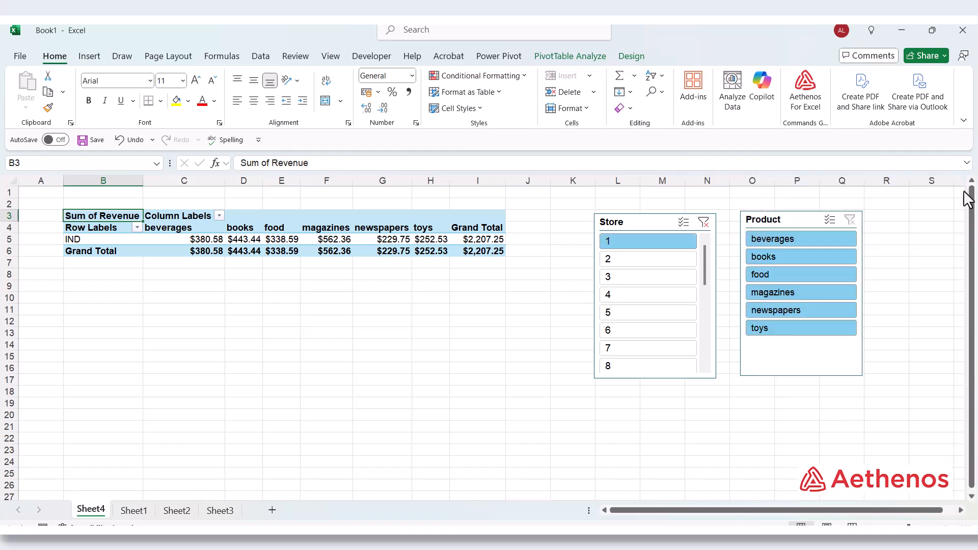
{"action": "left_click", "coordinate": [787, 240]}
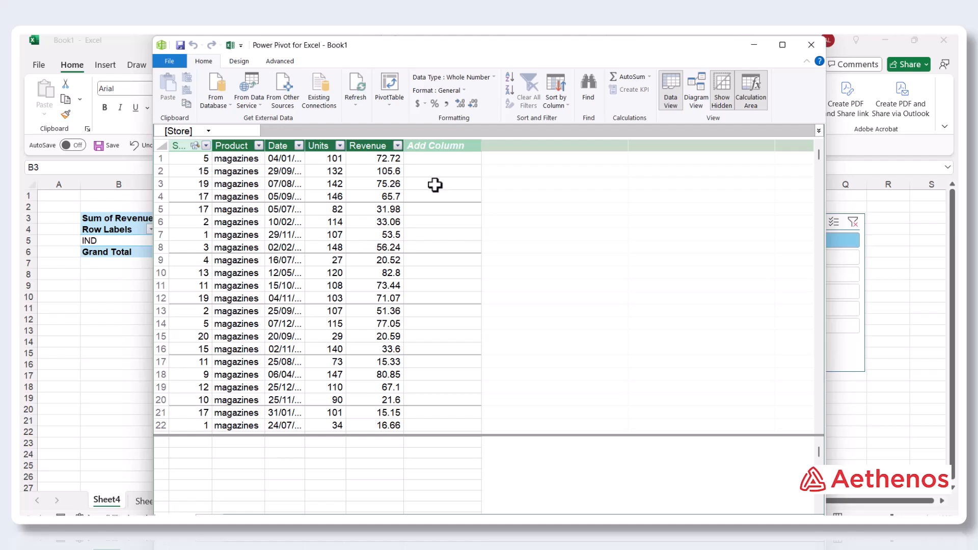
Step: Add a calculated column to the Storesales table with the formula =YEAR(Storesales[Date])
{"action": "left_click", "coordinate": [443, 145]}
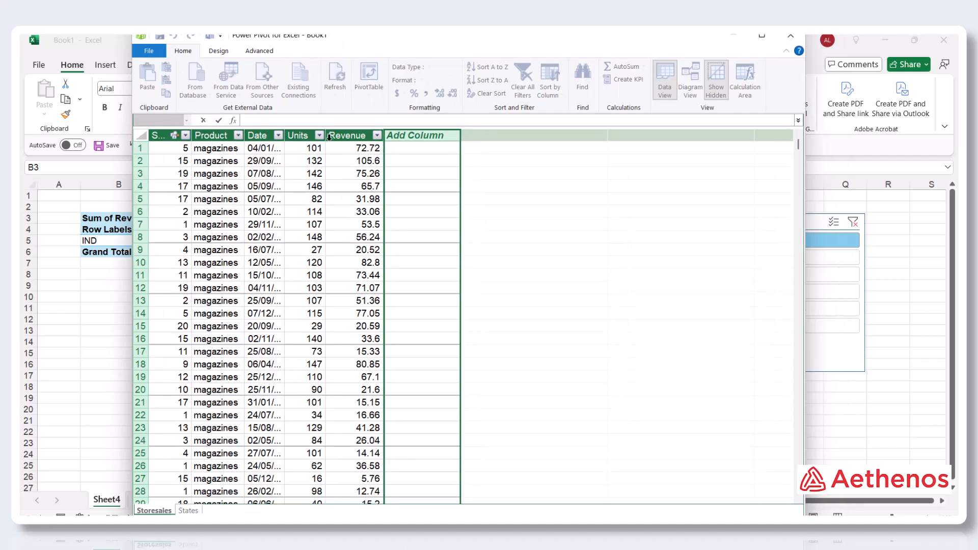
{"action": "left_click", "coordinate": [255, 121]}
{"action": "type", "text": "=YEAR"}
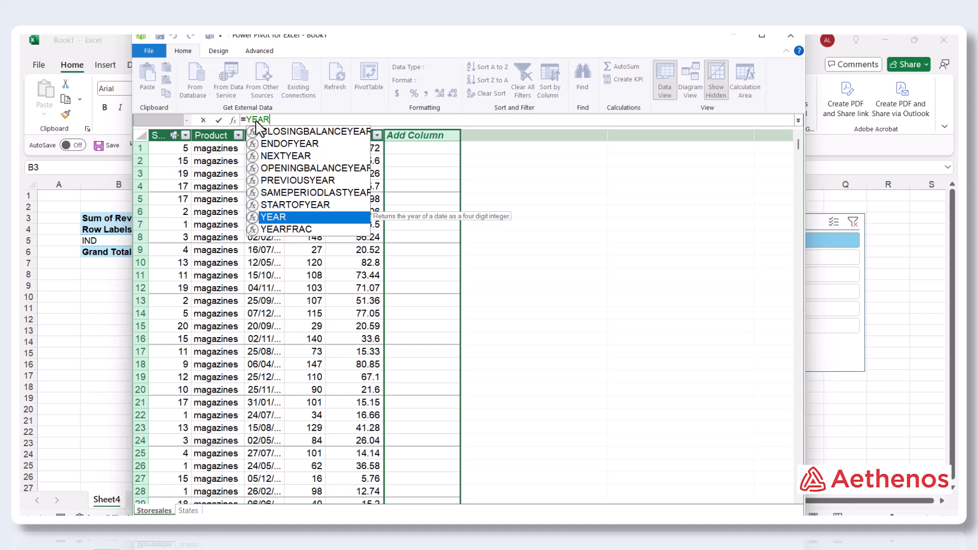
{"action": "type", "text": "("}
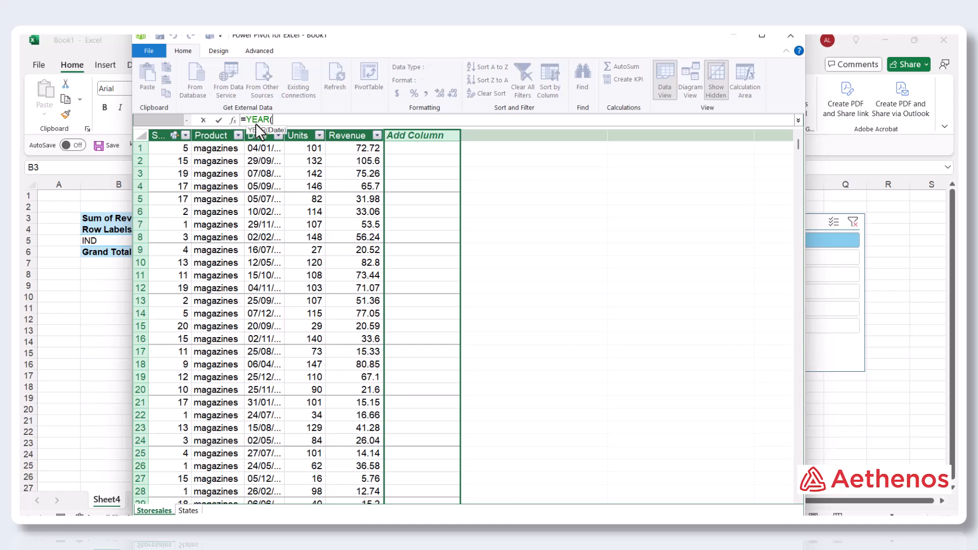
{"action": "type", "text": "sto"}
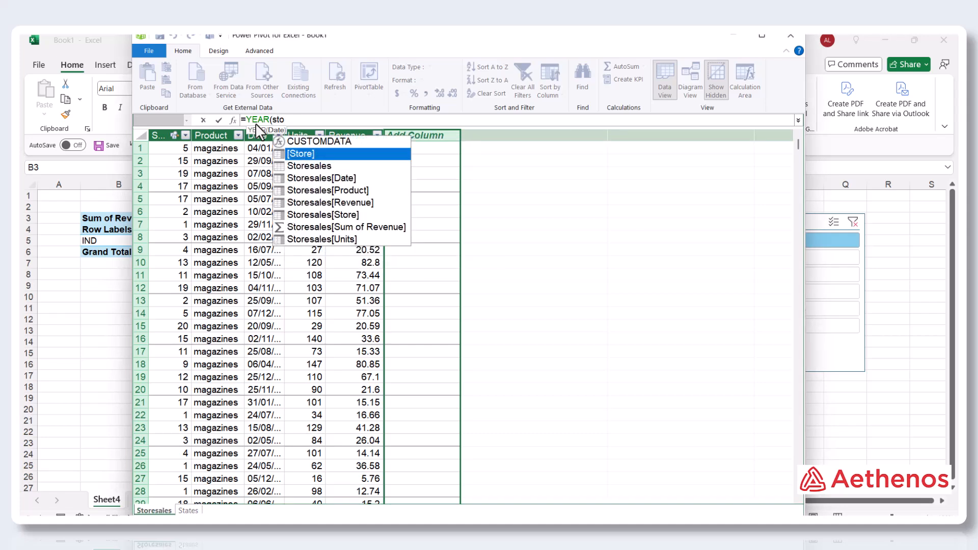
{"action": "key", "text": "Down"}
{"action": "key", "text": "Down"}
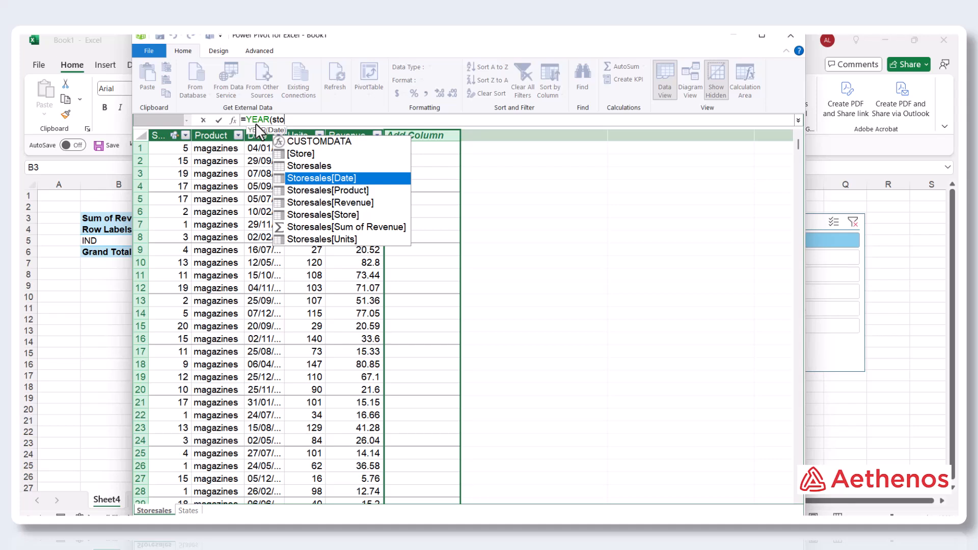
{"action": "key", "text": "Tab"}
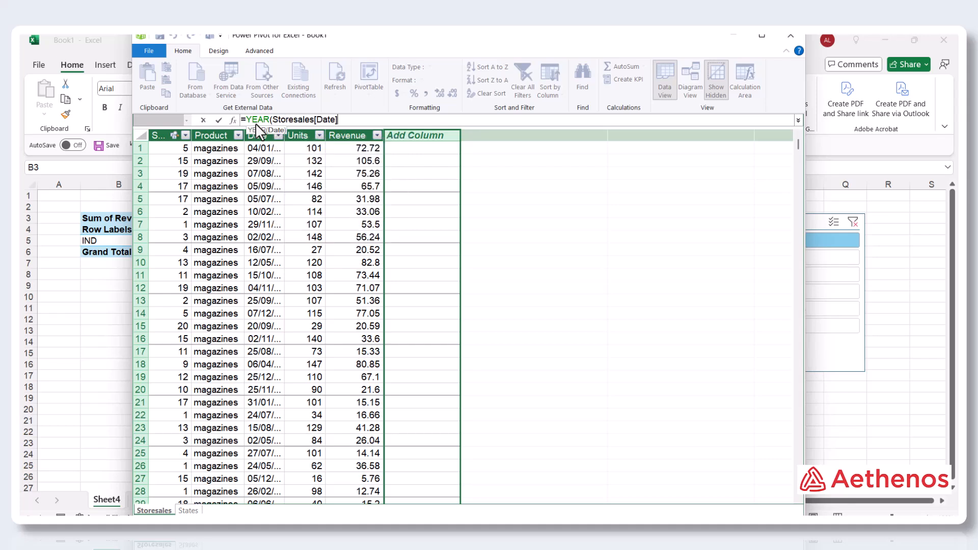
{"action": "type", "text": ")"}
{"action": "key", "text": "Return"}
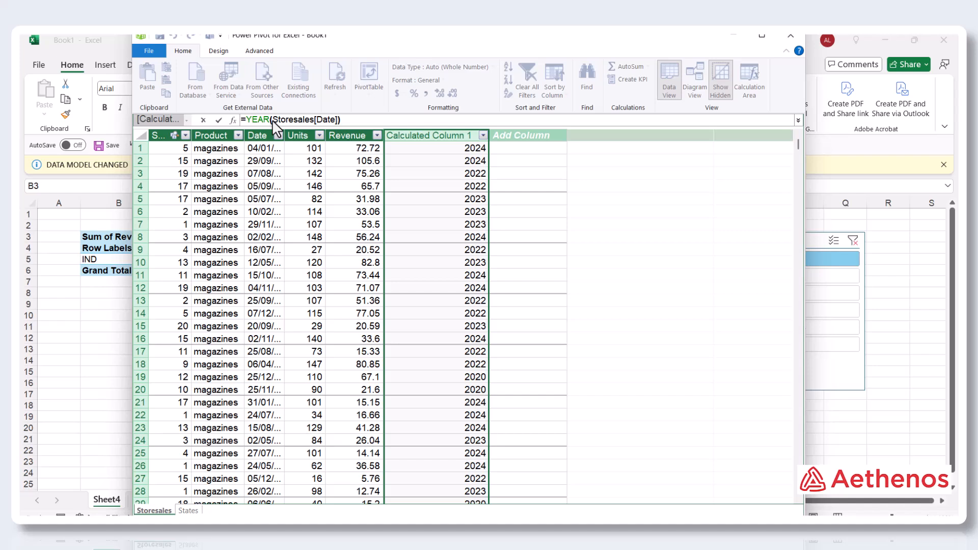
Step: Rename the calculated column holding the YEAR formula as Year
{"action": "left_click", "coordinate": [453, 136]}
{"action": "double_click", "coordinate": [453, 137]}
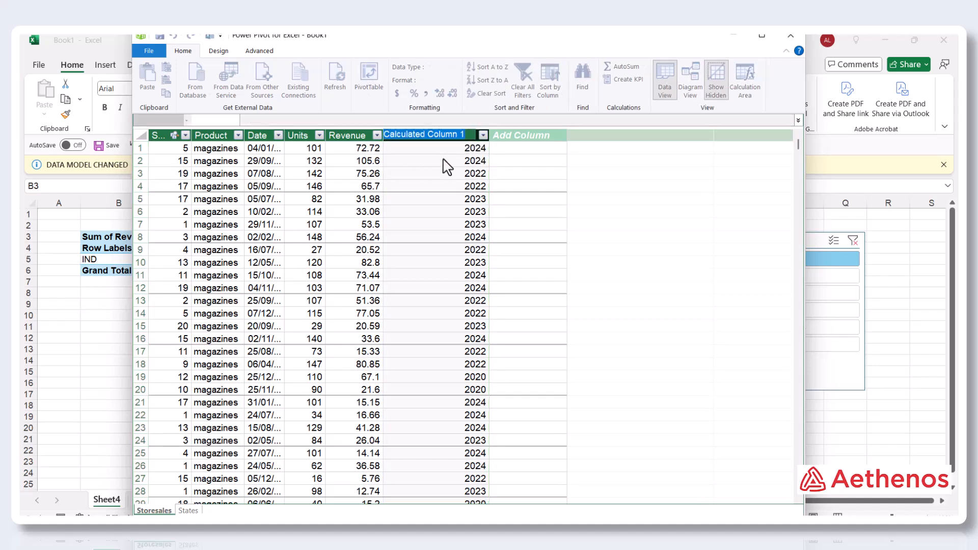
{"action": "type", "text": "Year"}
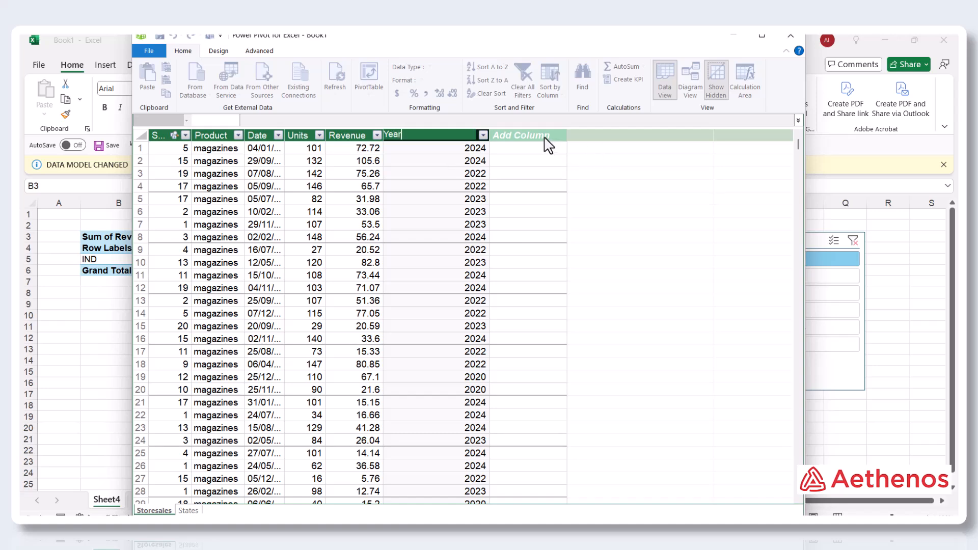
{"action": "key", "text": "Return"}
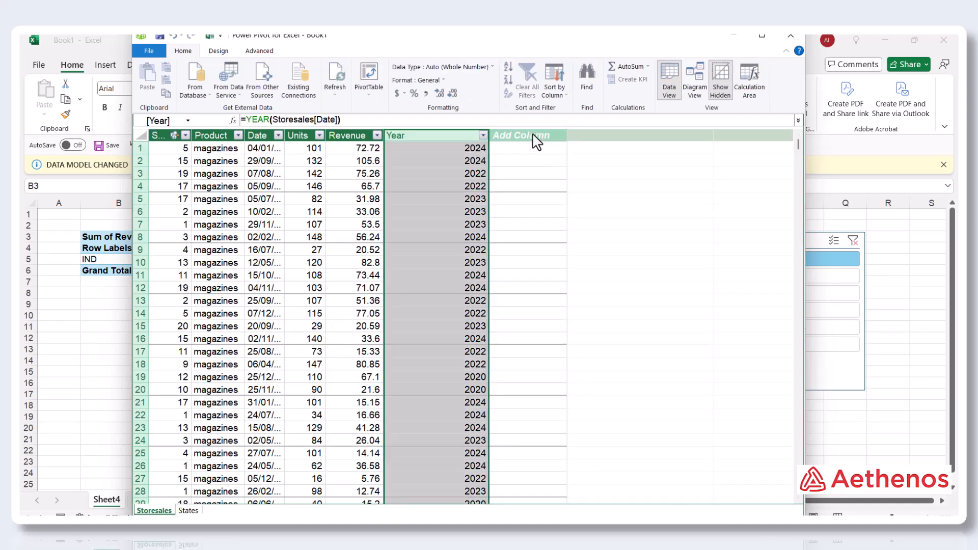
Step: Add another calculated column beside Year with the formula =MONTH(Storesales[Date])
{"action": "left_click", "coordinate": [536, 142]}
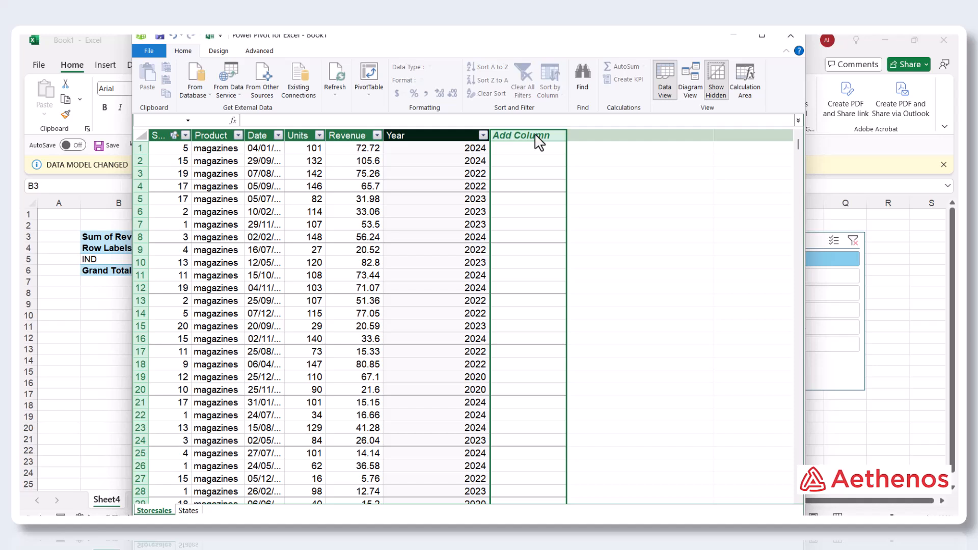
{"action": "left_click", "coordinate": [313, 120]}
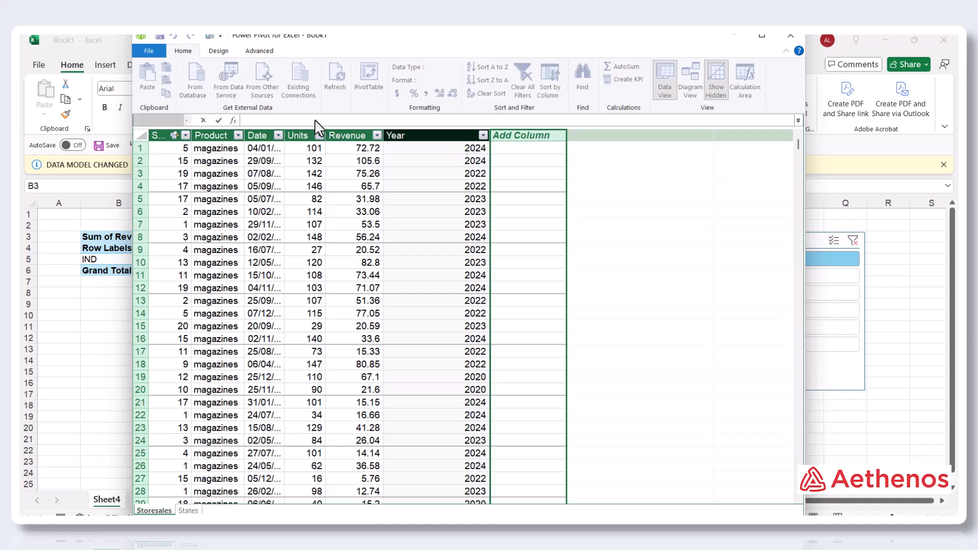
{"action": "type", "text": "=mo"}
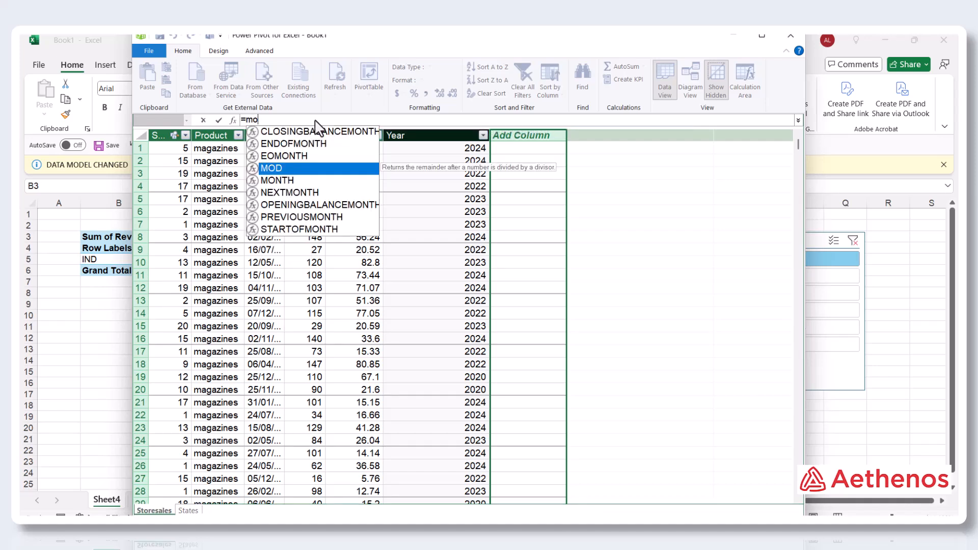
{"action": "key", "text": "Down"}
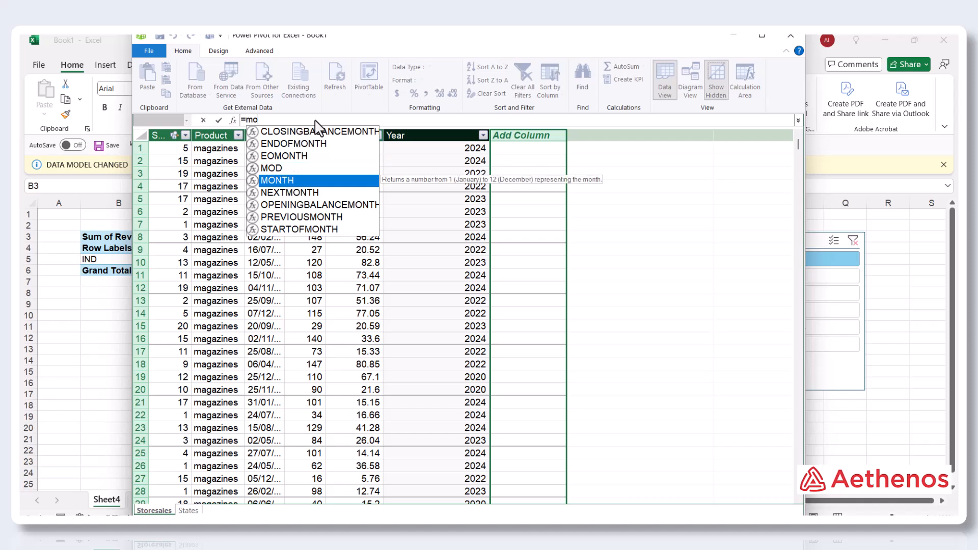
{"action": "key", "text": "Tab"}
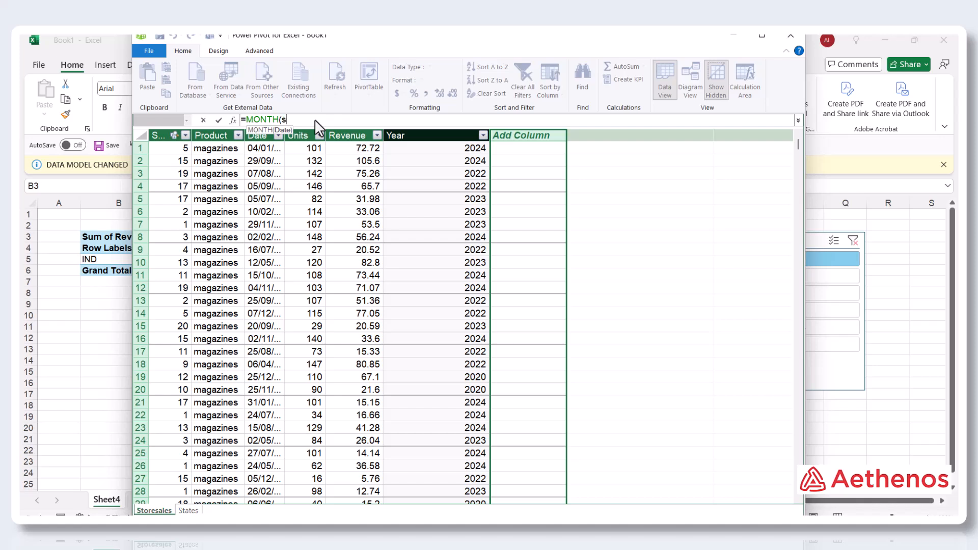
{"action": "type", "text": "sto"}
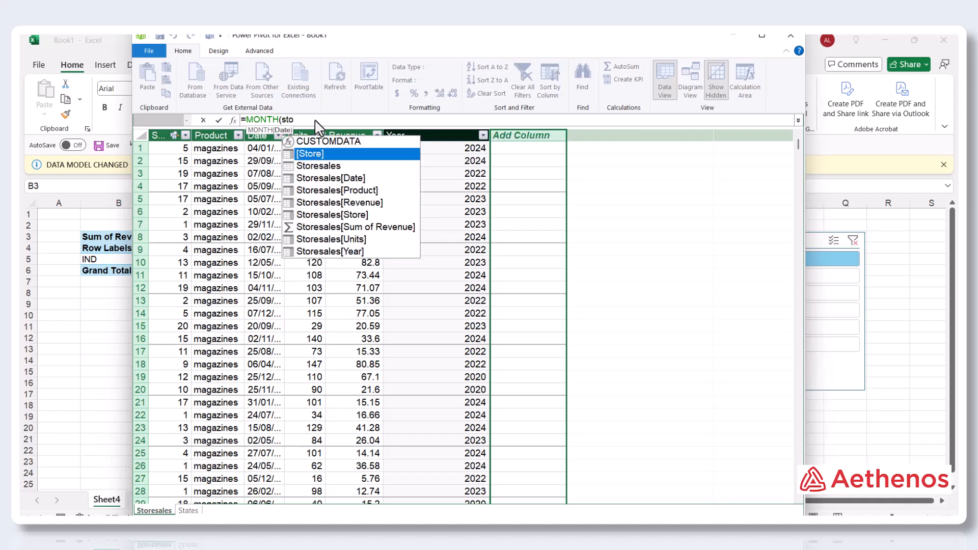
{"action": "key", "text": "Down"}
{"action": "key", "text": "Down"}
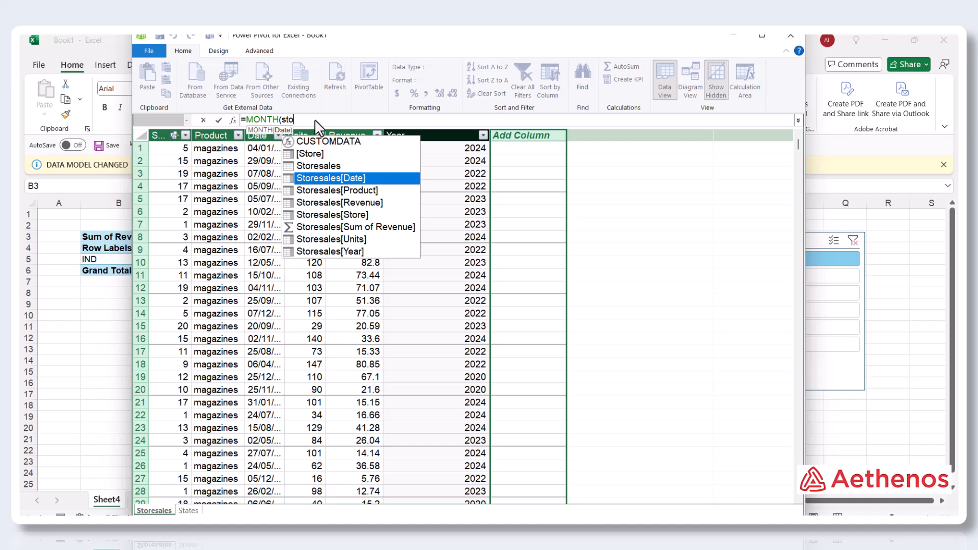
{"action": "key", "text": "Tab"}
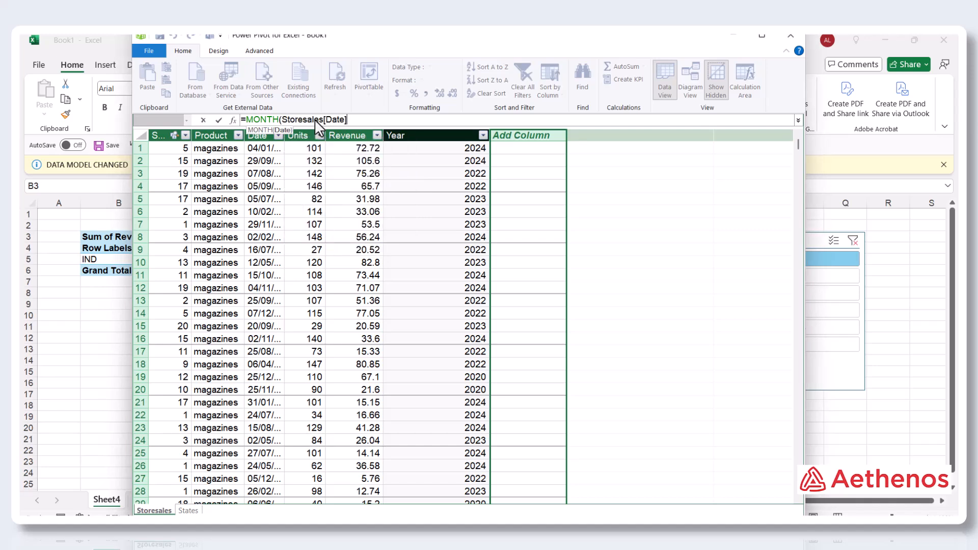
{"action": "type", "text": ")"}
{"action": "key", "text": "Return"}
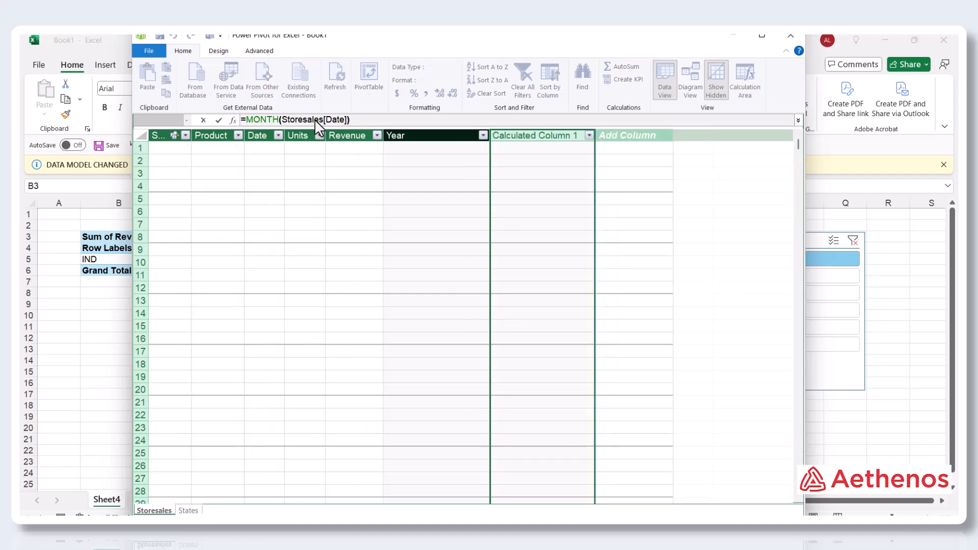
Step: Rename the calculated column holding the MONTH formula as Month
{"action": "double_click", "coordinate": [541, 140]}
{"action": "type", "text": "M"}
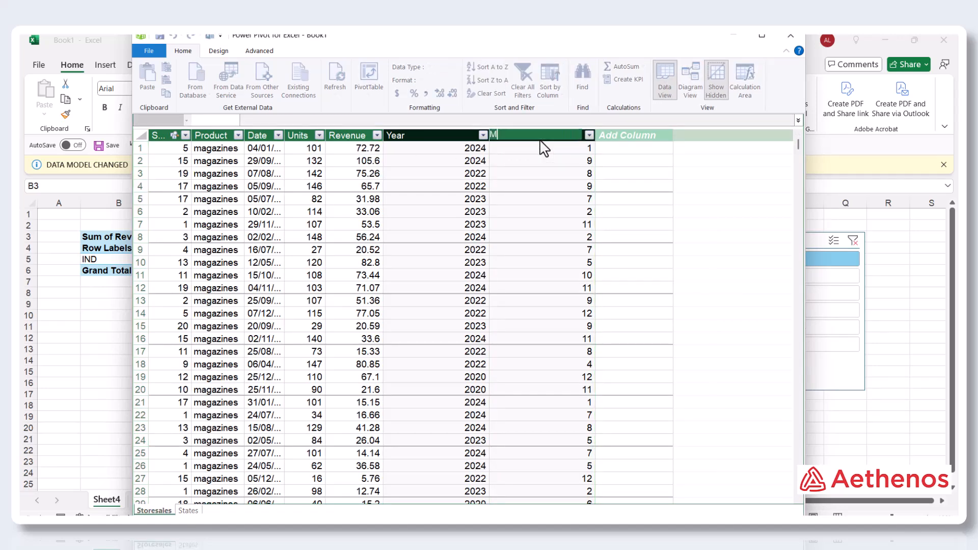
{"action": "type", "text": "onth"}
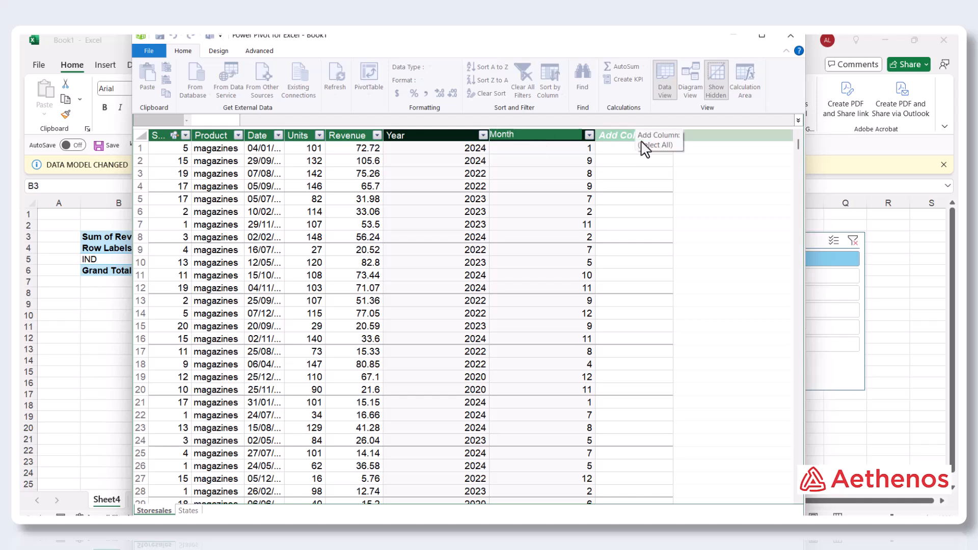
Step: Add a third calculated column beside Month with the formula =DAY(Storesales[Date])
{"action": "left_click", "coordinate": [629, 136]}
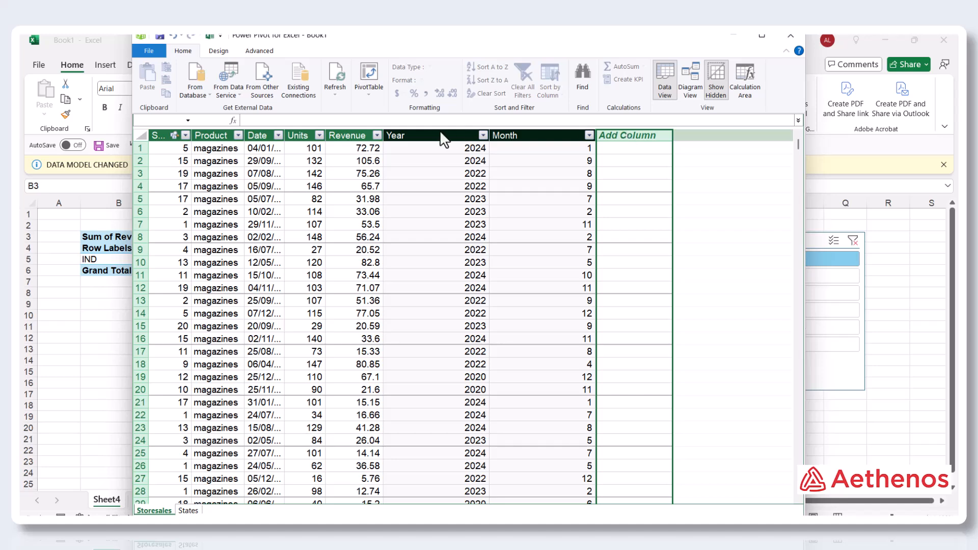
{"action": "left_click", "coordinate": [309, 121]}
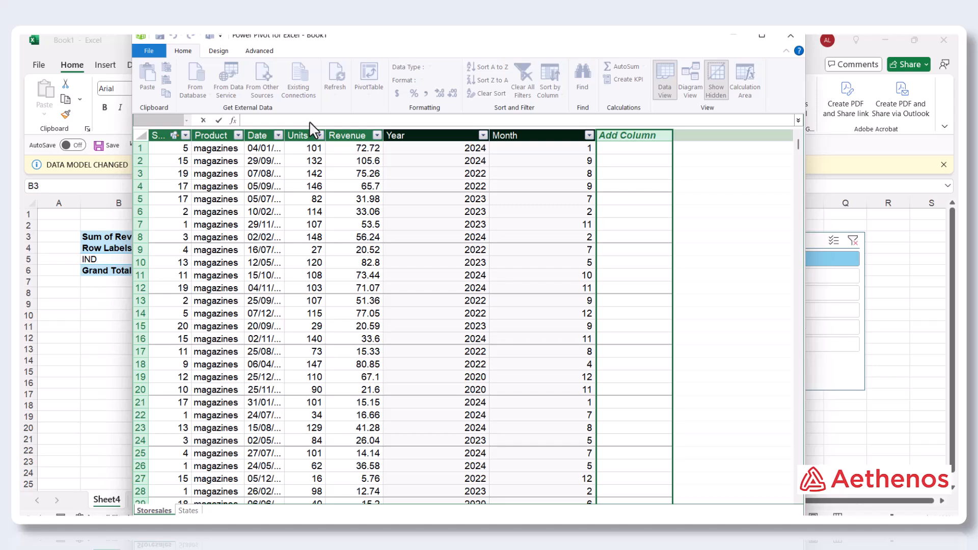
{"action": "type", "text": "=day"}
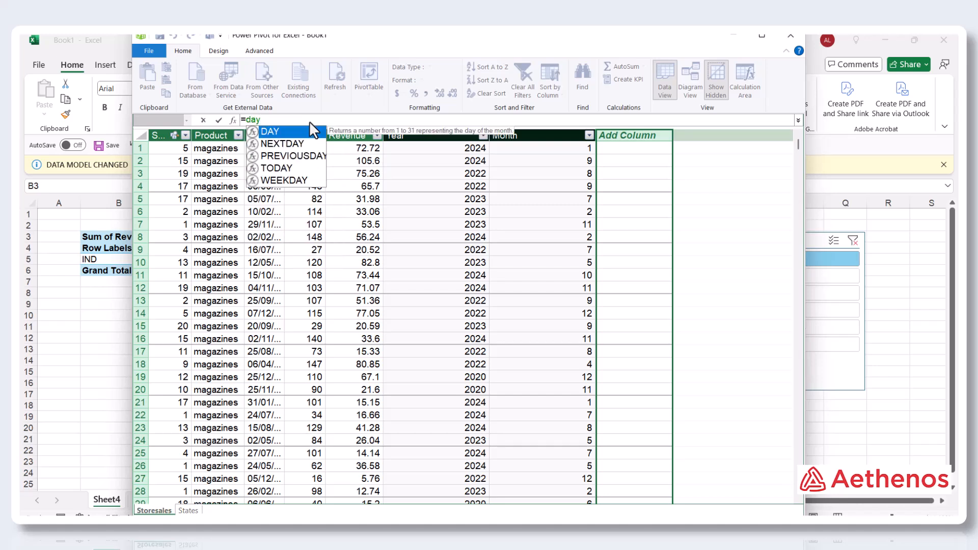
{"action": "key", "text": "Tab"}
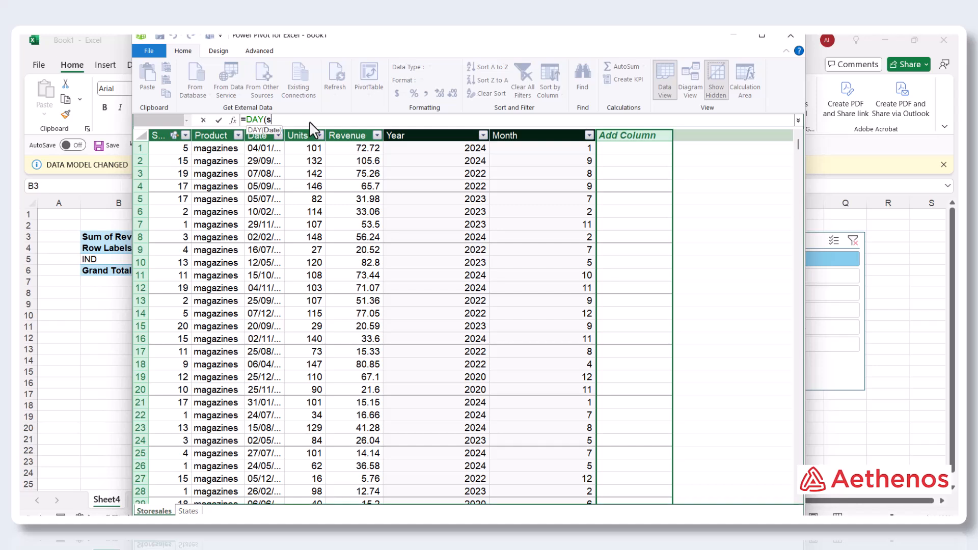
{"action": "type", "text": "sto"}
{"action": "key", "text": "Down"}
{"action": "key", "text": "Down"}
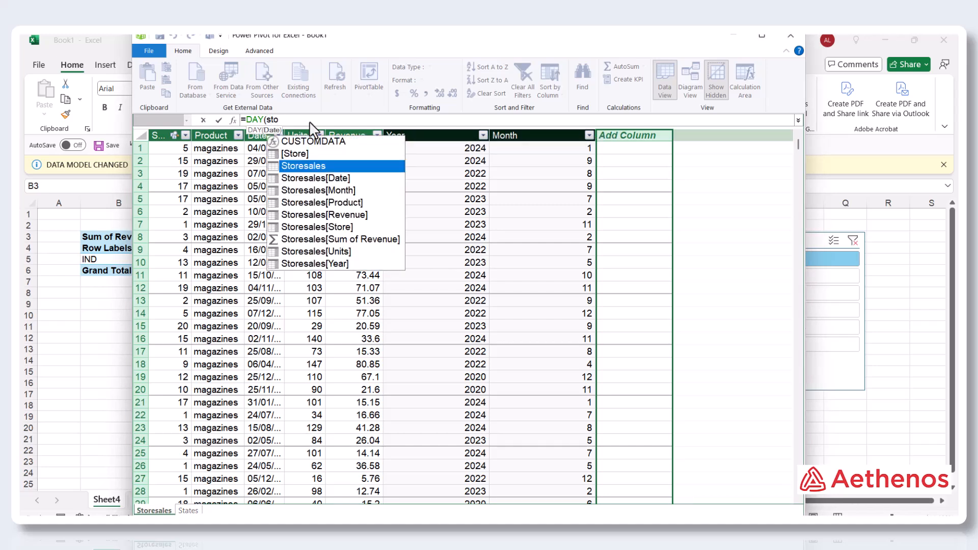
{"action": "key", "text": "Tab"}
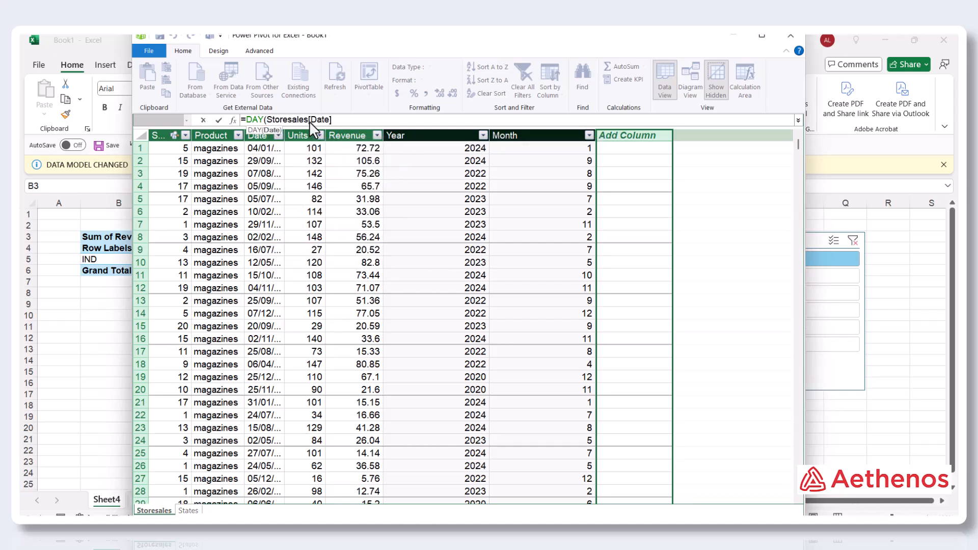
{"action": "type", "text": ")"}
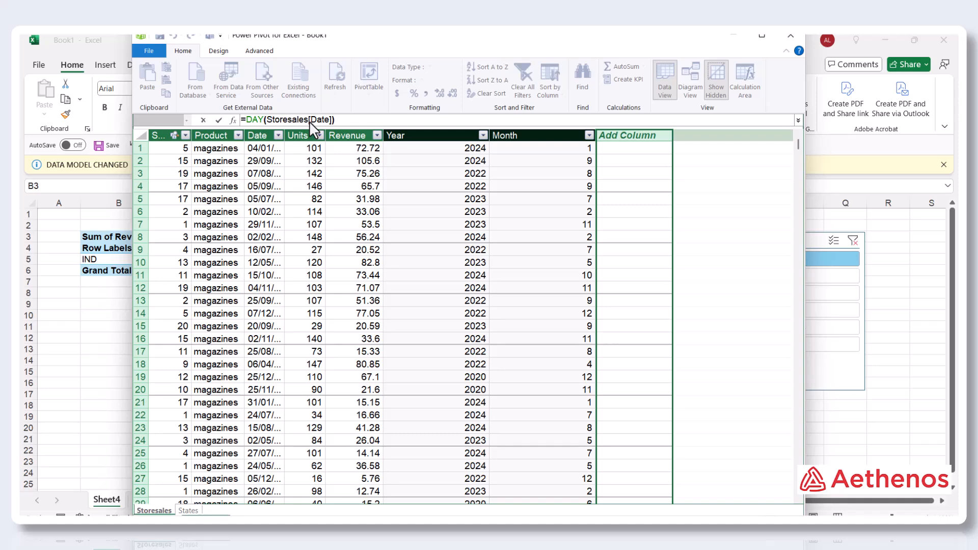
{"action": "key", "text": "Return"}
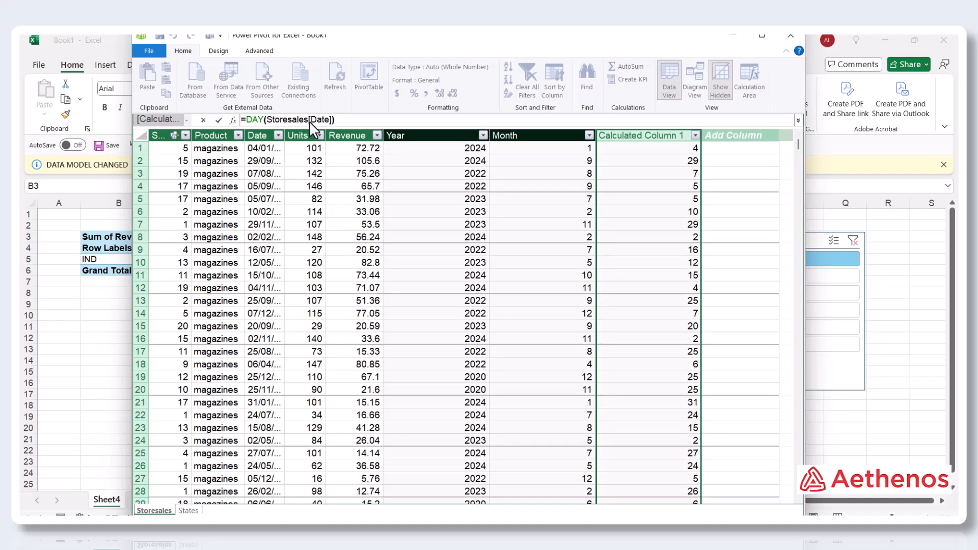
Step: Rename the calculated column holding the DAY formula as Day of the Month
{"action": "double_click", "coordinate": [621, 136]}
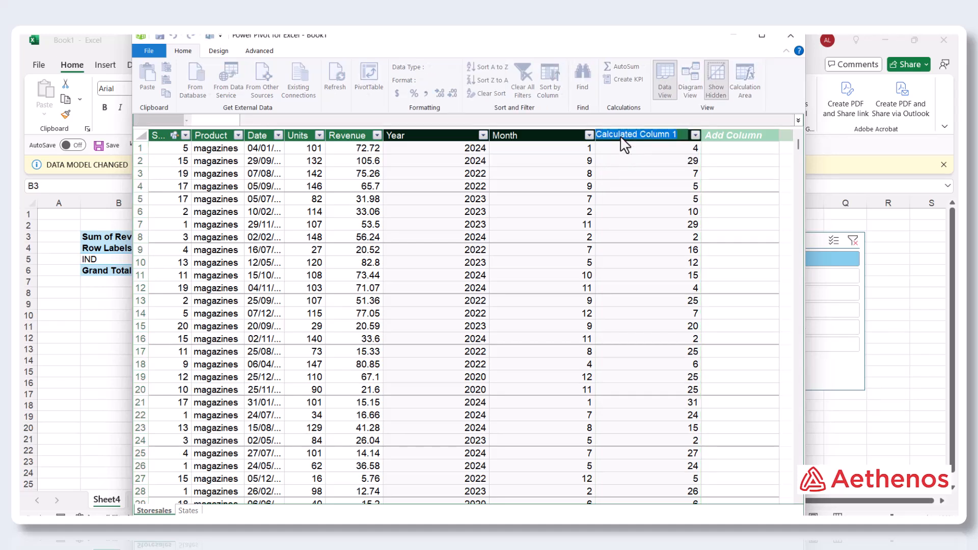
{"action": "type", "text": "Day of the Month"}
{"action": "key", "text": "Return"}
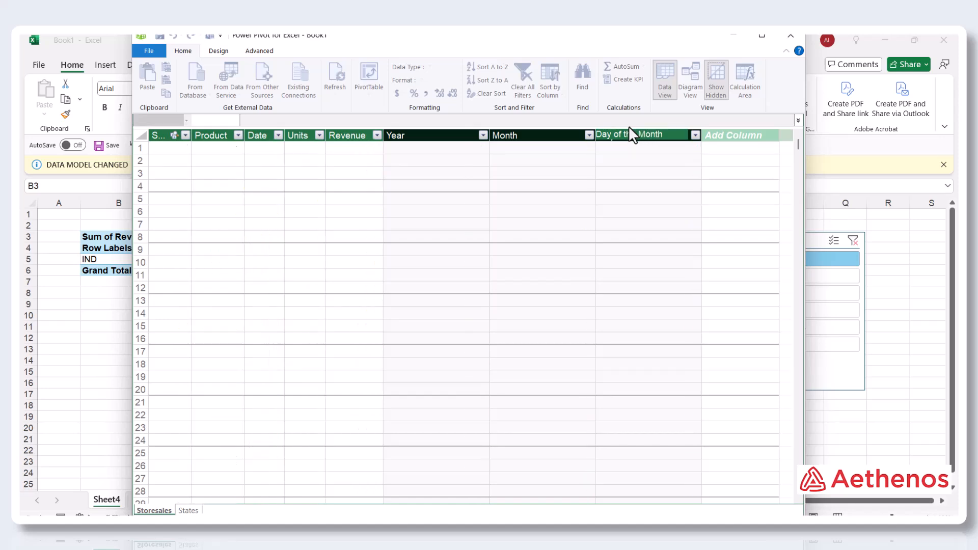
{"action": "left_click", "coordinate": [655, 187]}
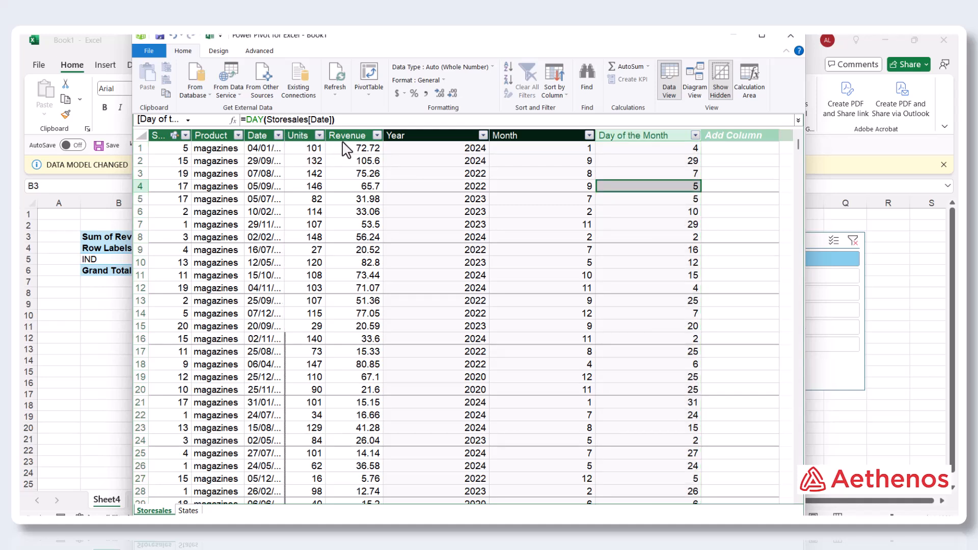
Step: Widen the Date column to fit the full dates and compare the first row's date with its Month and Year values
{"action": "double_click", "coordinate": [285, 136]}
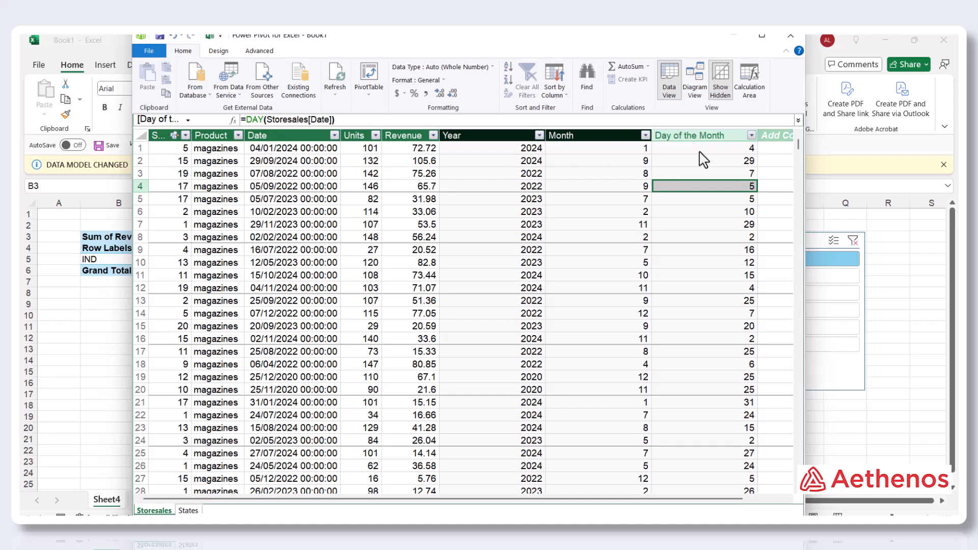
{"action": "left_click", "coordinate": [584, 150]}
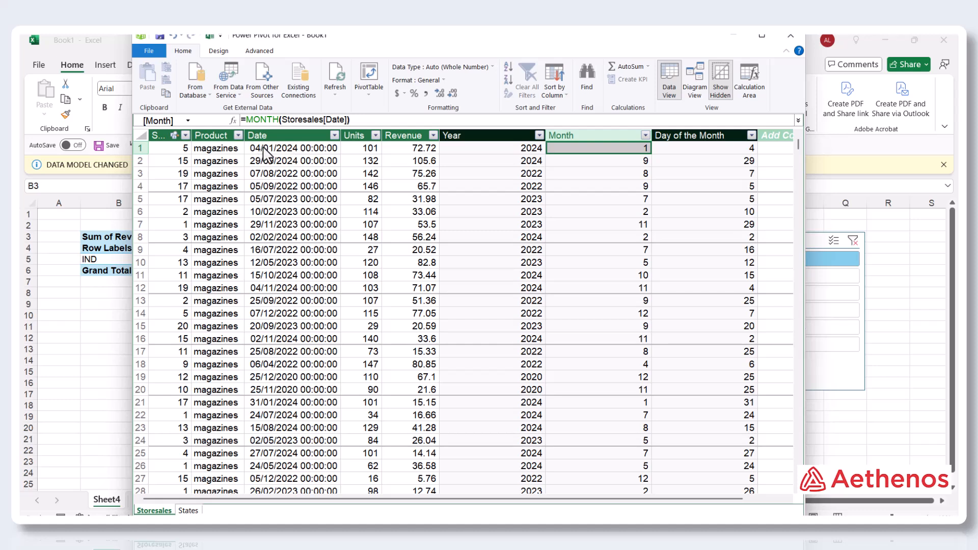
{"action": "left_click", "coordinate": [453, 150]}
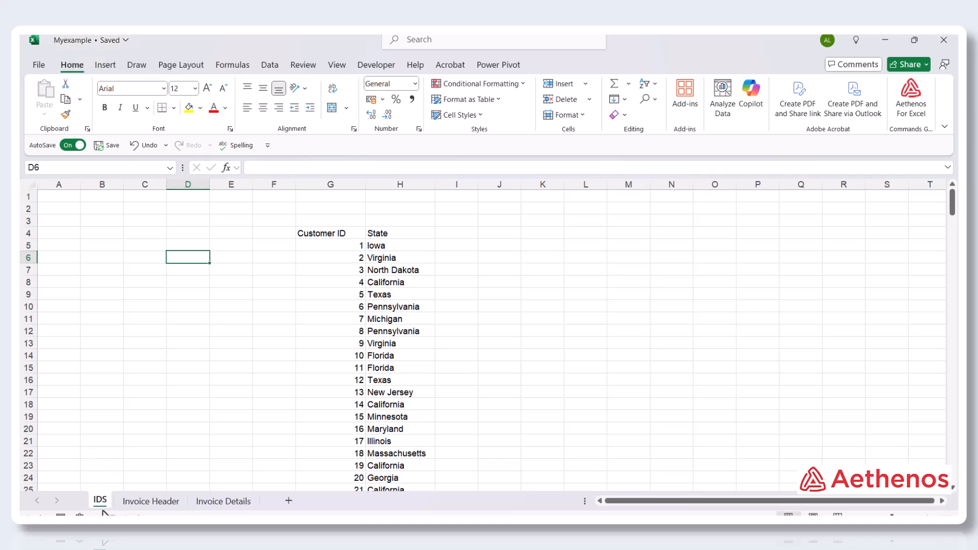
Step: Examine the column headers on the IDS and Invoice Header sheets, and check how far the Invoice Number column extends
{"action": "left_click", "coordinate": [316, 237]}
{"action": "left_click", "coordinate": [387, 237]}
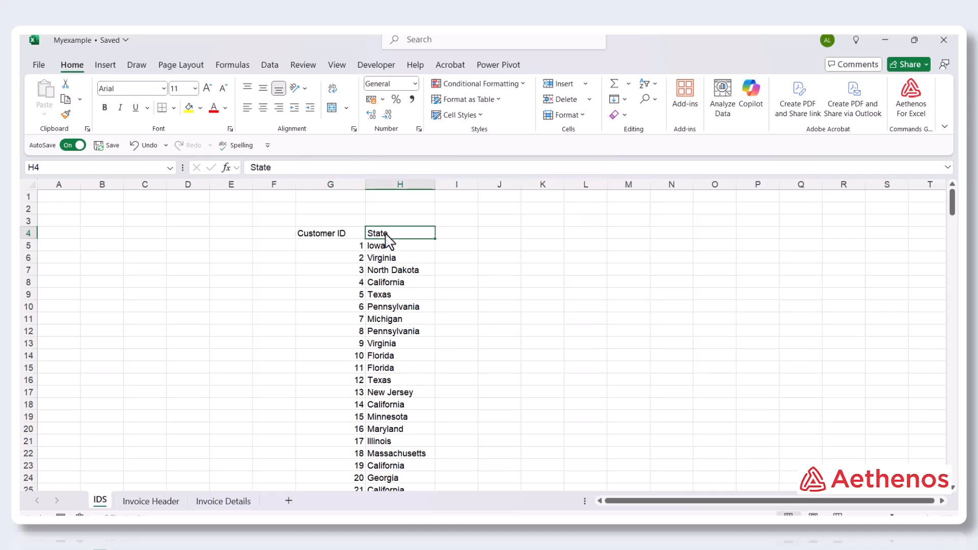
{"action": "left_click", "coordinate": [141, 504]}
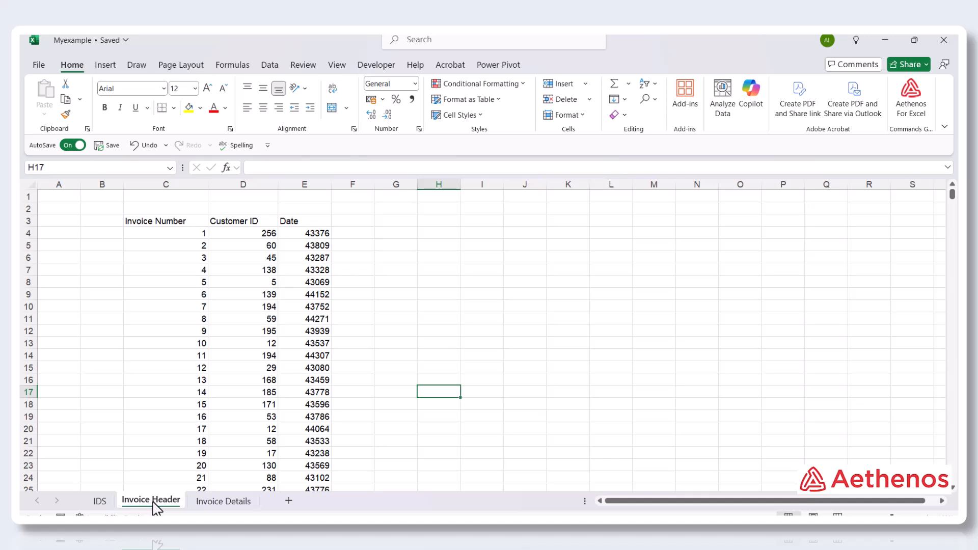
{"action": "left_click", "coordinate": [184, 225]}
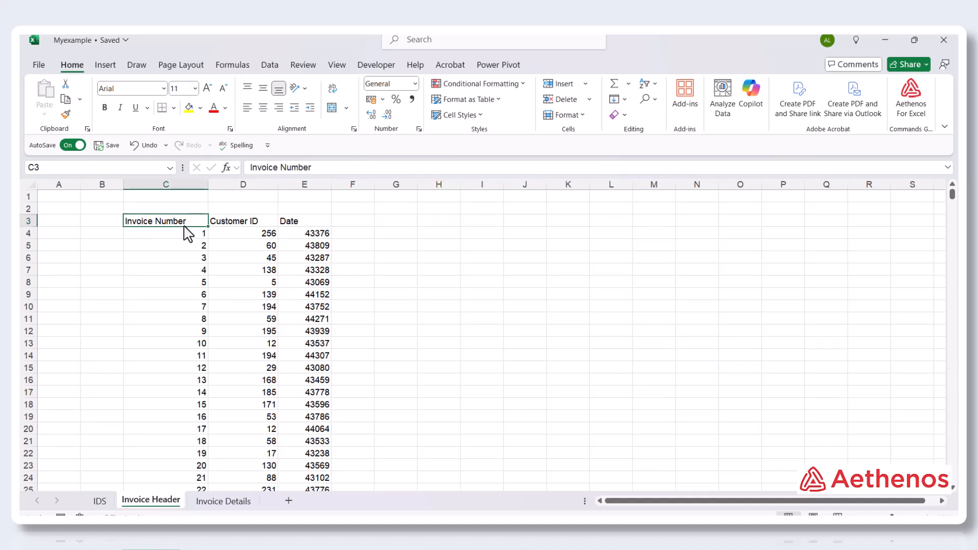
{"action": "left_click", "coordinate": [255, 224]}
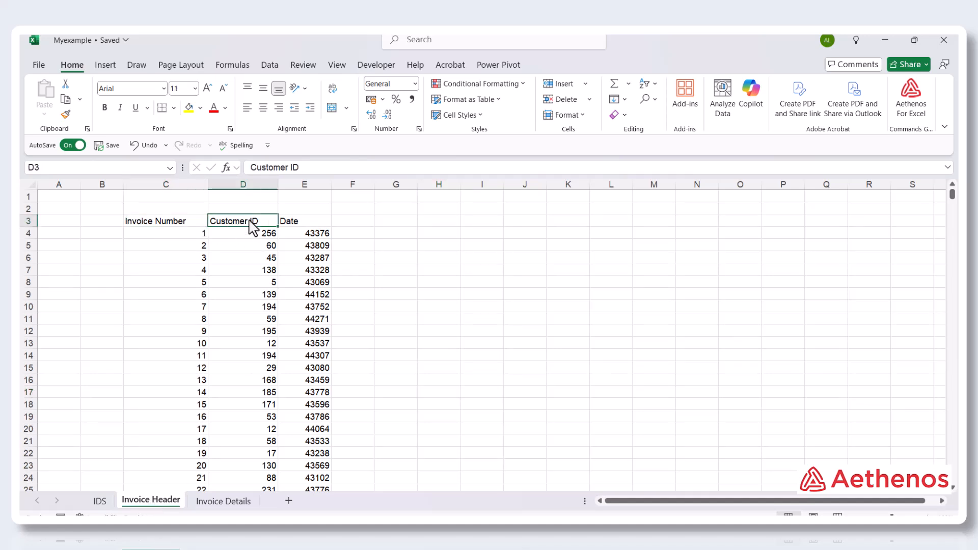
{"action": "left_click", "coordinate": [305, 224]}
{"action": "left_click", "coordinate": [179, 225]}
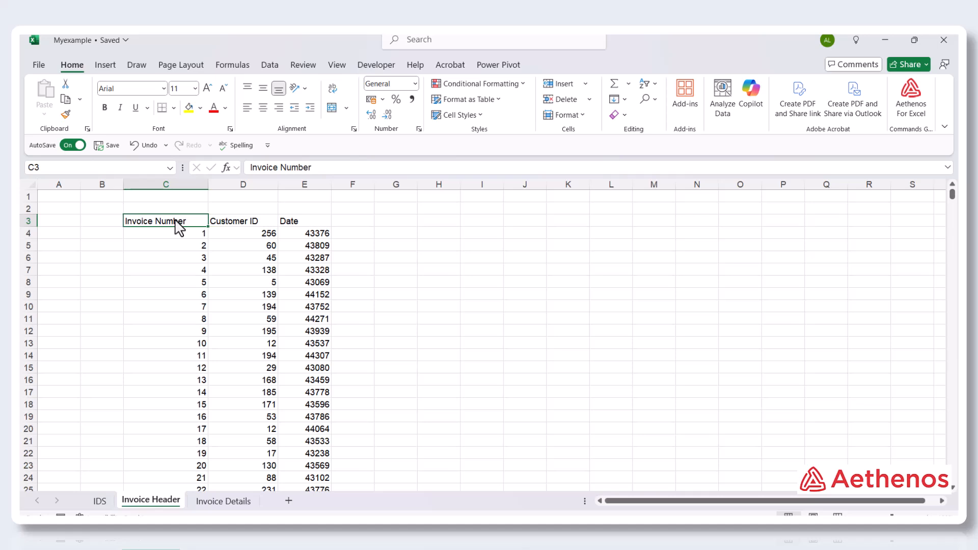
{"action": "key", "text": "ctrl+Down"}
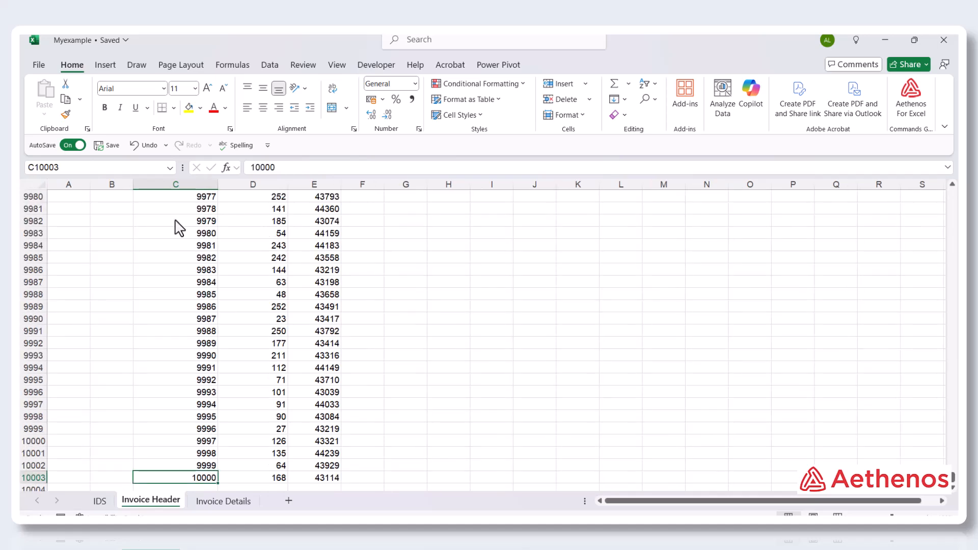
{"action": "key", "text": "ctrl+Up"}
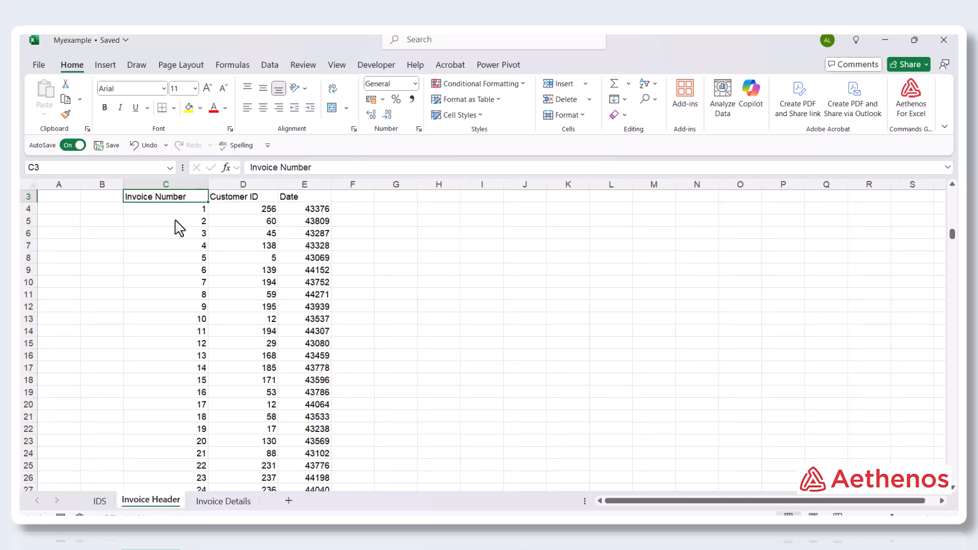
Step: Inspect the Invoice Number, Quantity, Unit Cost and Unit Price columns on the Invoice Details sheet
{"action": "left_click", "coordinate": [204, 503]}
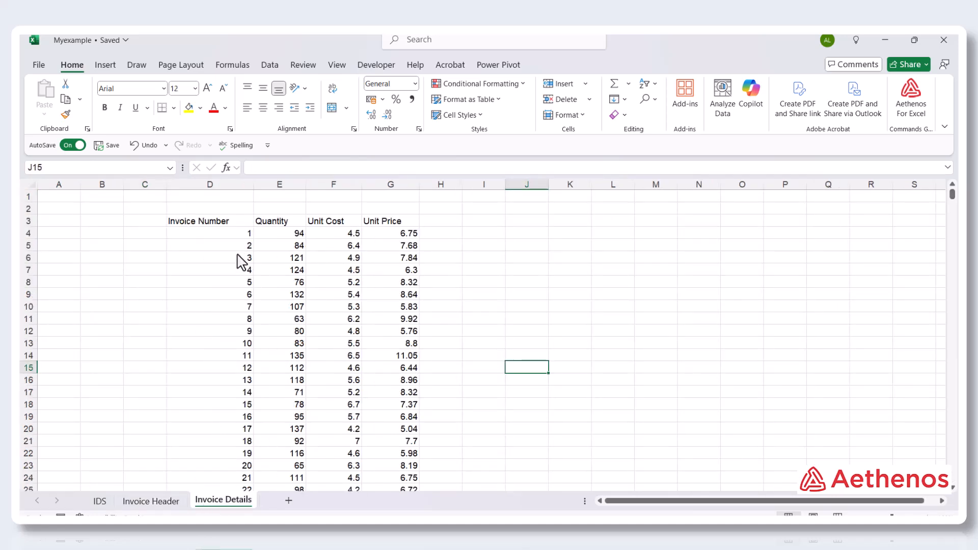
{"action": "left_click", "coordinate": [205, 224]}
{"action": "left_click", "coordinate": [281, 223]}
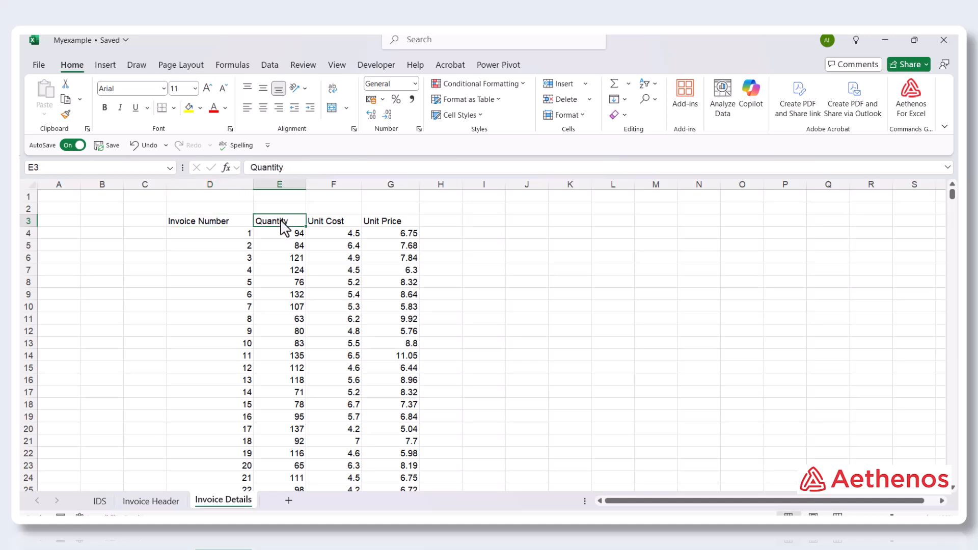
{"action": "left_click", "coordinate": [332, 223]}
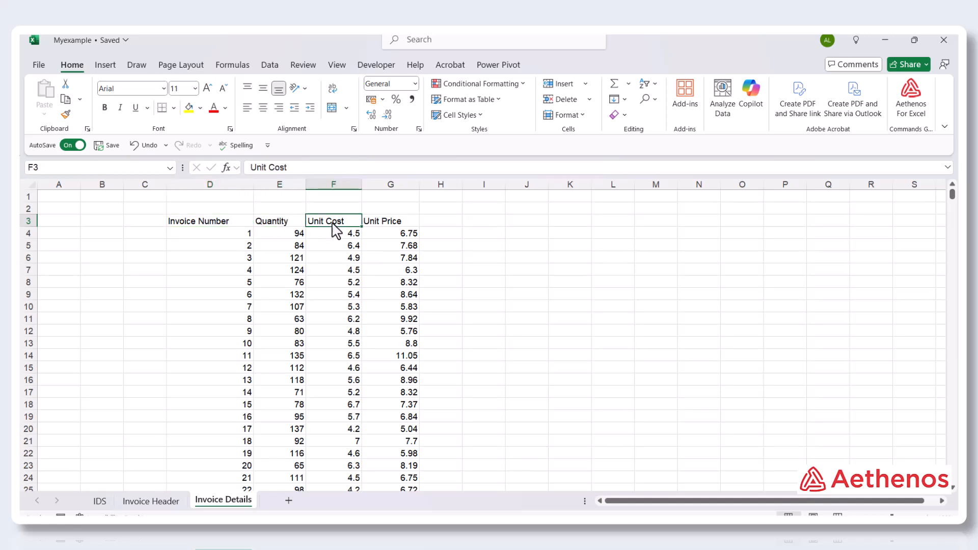
{"action": "left_click", "coordinate": [381, 223]}
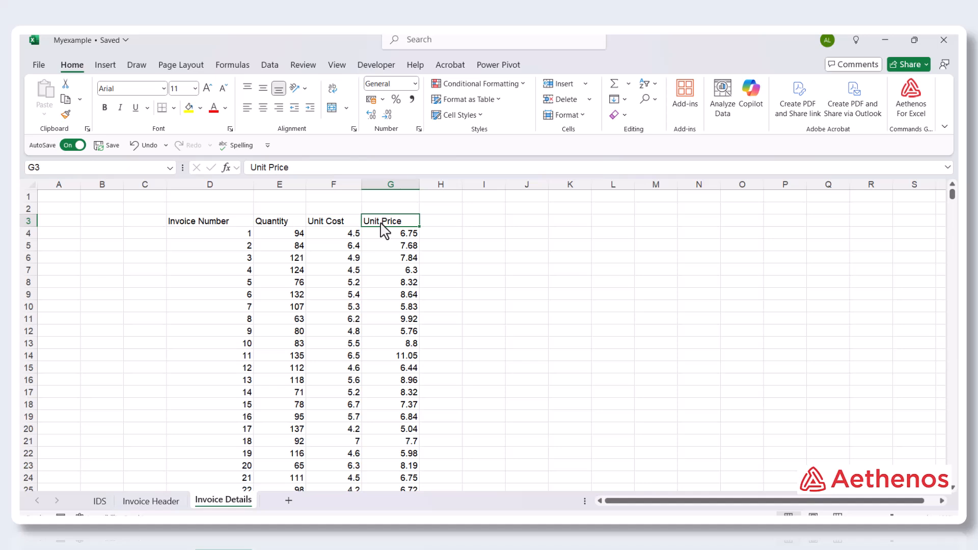
Step: Convert the customer data G4:H263 on the IDS sheet into a table with headers and name it IDs
{"action": "left_click", "coordinate": [100, 501]}
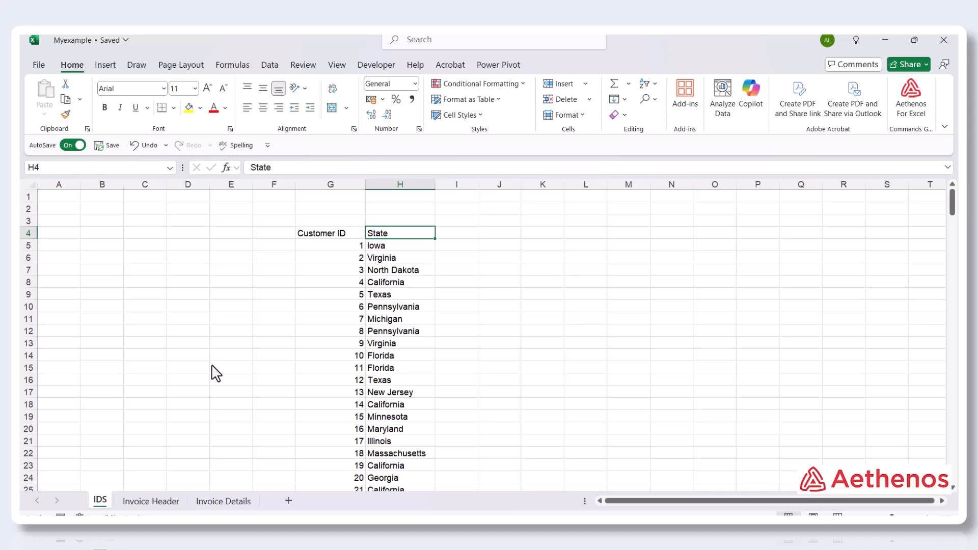
{"action": "left_click", "coordinate": [325, 262]}
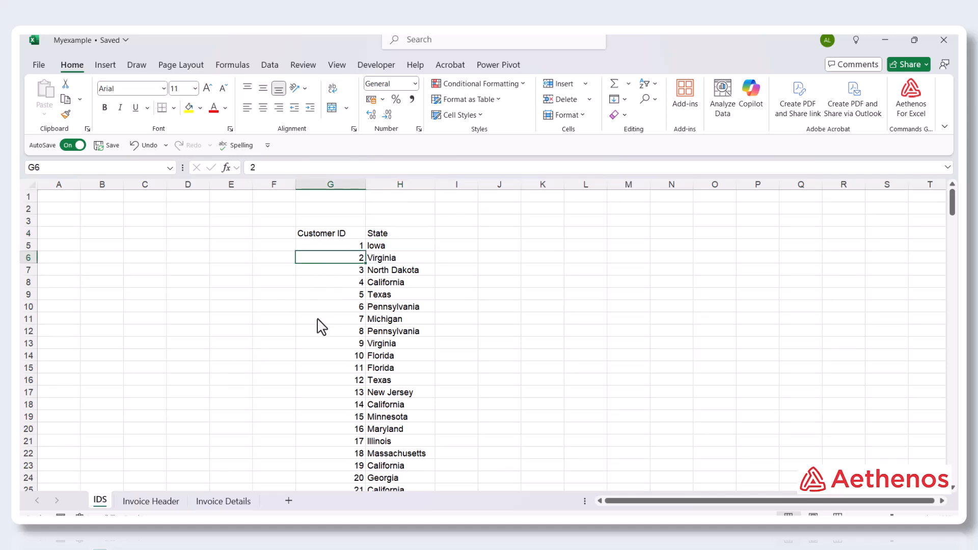
{"action": "key", "text": "ctrl+t"}
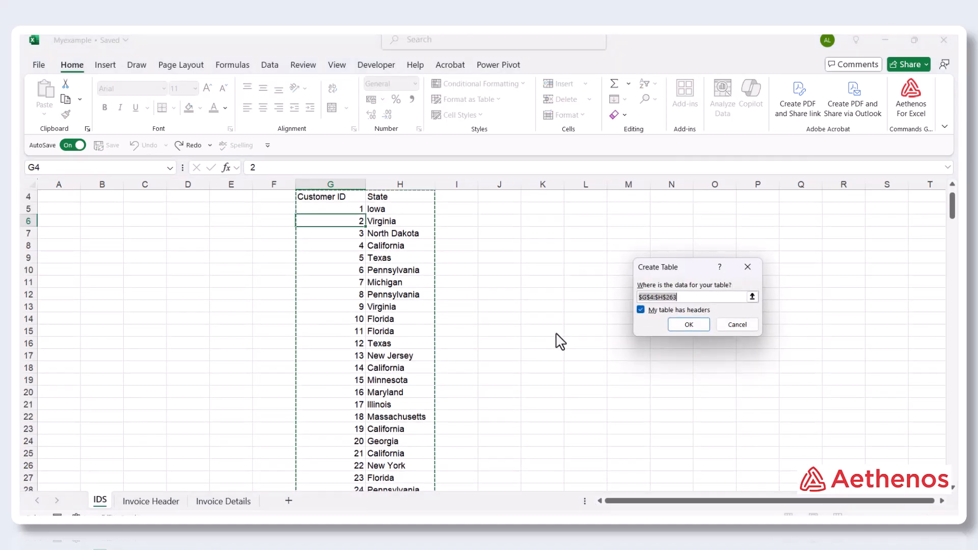
{"action": "left_click", "coordinate": [688, 325]}
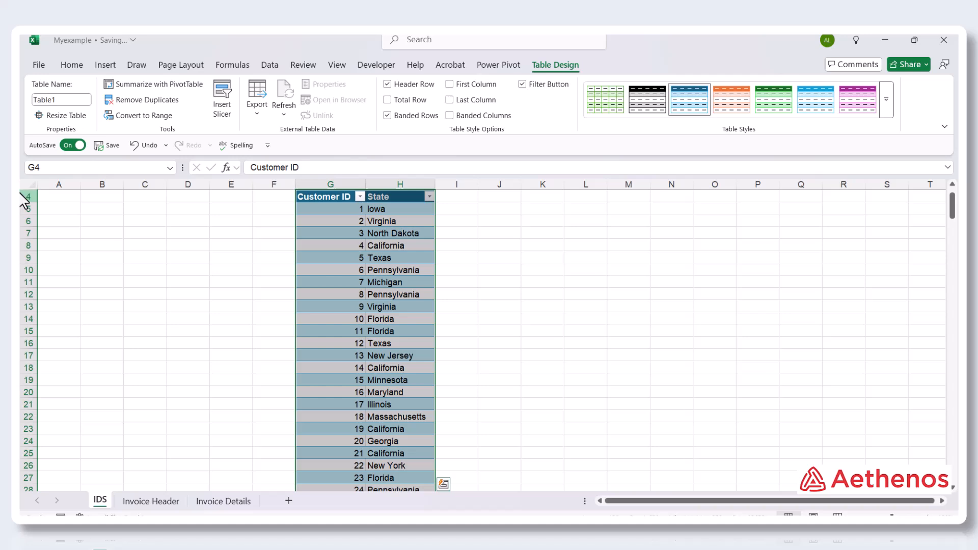
{"action": "left_click", "coordinate": [62, 102]}
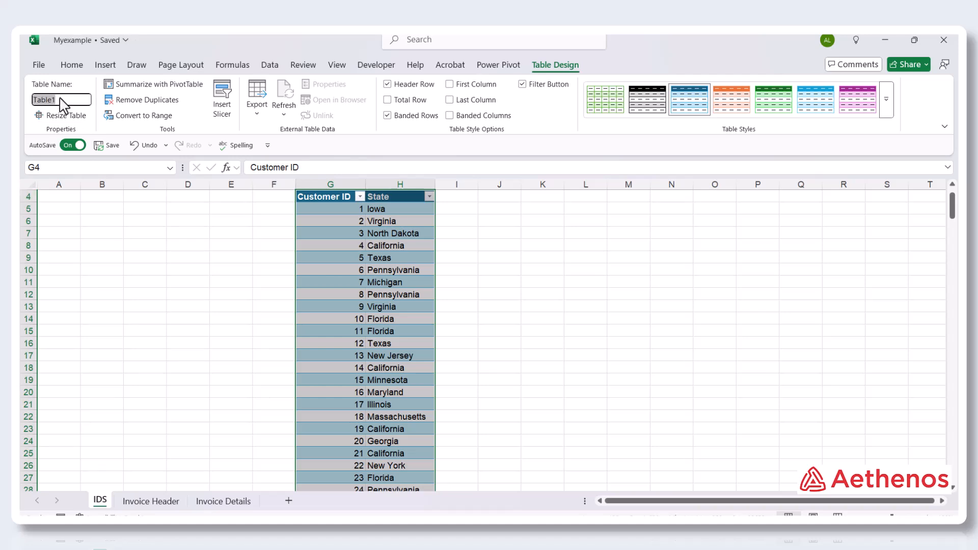
{"action": "key", "text": "BackSpace"}
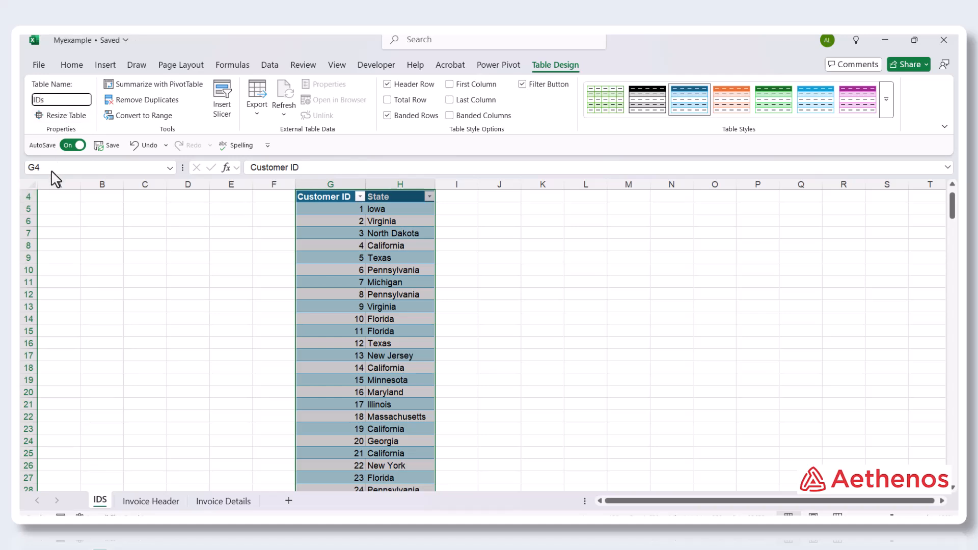
{"action": "left_click", "coordinate": [122, 258]}
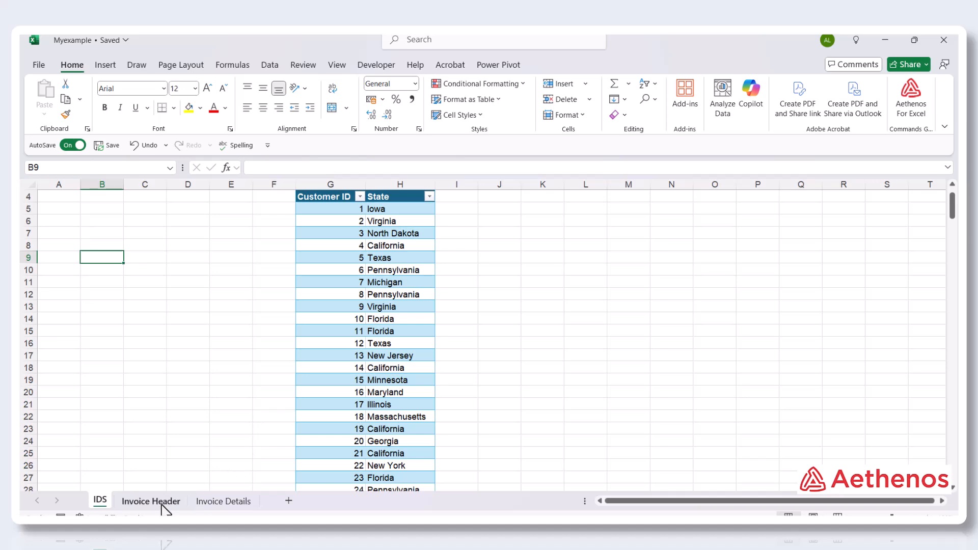
Step: Convert the data C3:E10003 on the Invoice Header sheet into a table with headers and name it Header
{"action": "left_click", "coordinate": [148, 503]}
{"action": "left_click", "coordinate": [225, 270]}
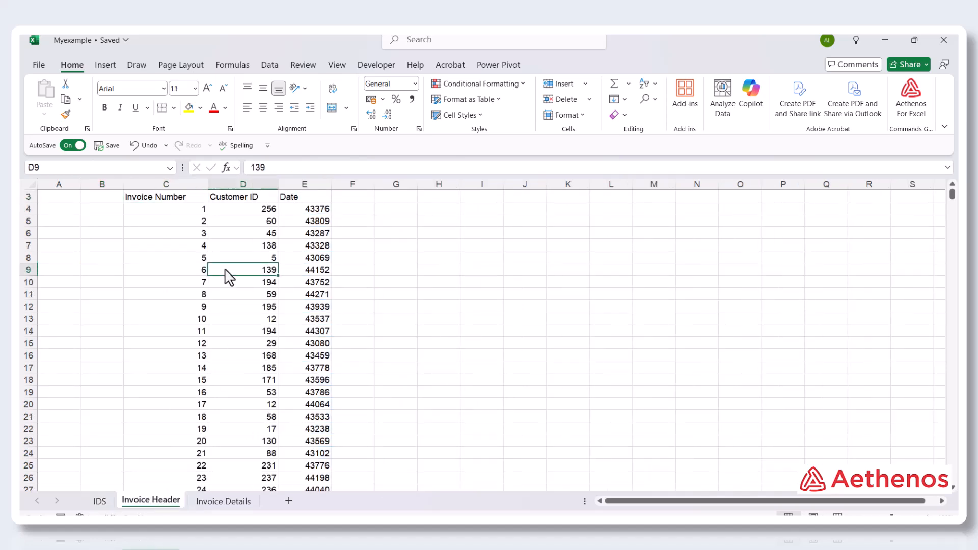
{"action": "scroll", "coordinate": [225, 270], "scroll_direction": "up", "scroll_amount": 1}
{"action": "key", "text": "ctrl+t"}
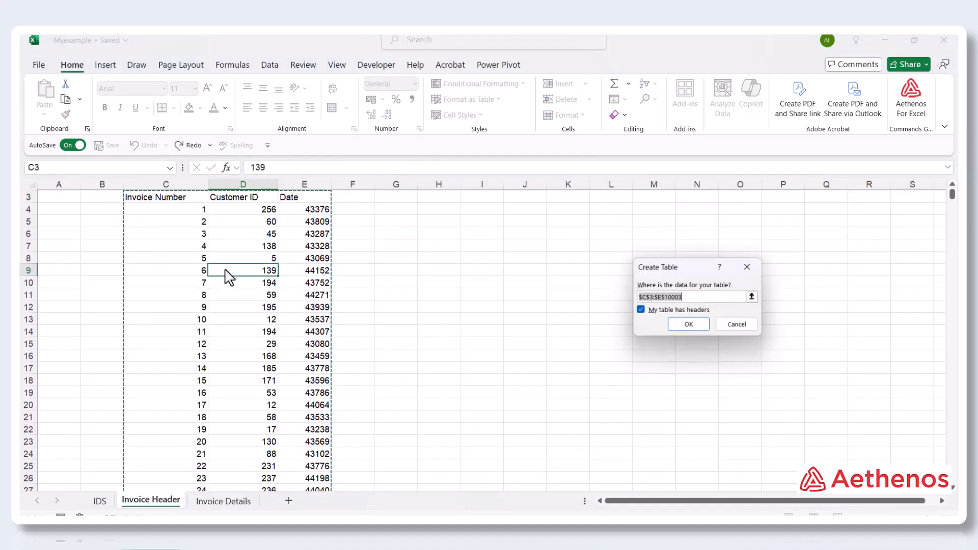
{"action": "left_click", "coordinate": [702, 324]}
{"action": "left_click", "coordinate": [64, 101]}
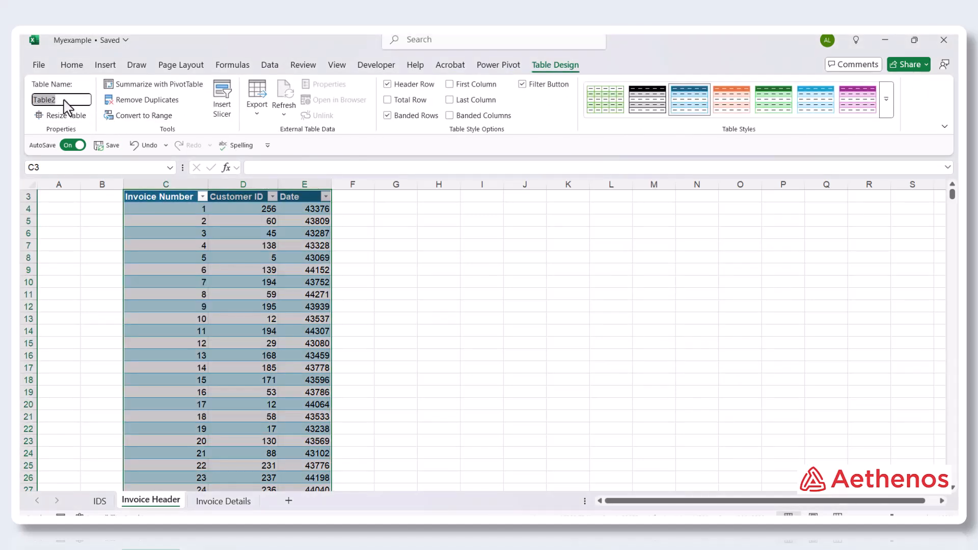
{"action": "type", "text": "Header"}
{"action": "left_click", "coordinate": [102, 267]}
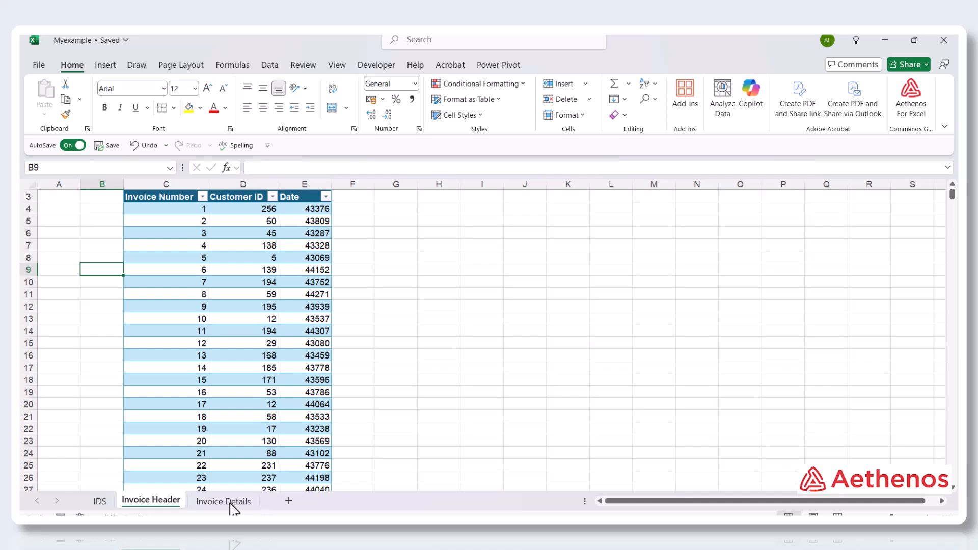
Step: Convert the data D3:G10003 on the Invoice Details sheet into a table with headers and name it Details
{"action": "left_click", "coordinate": [209, 503]}
{"action": "left_click", "coordinate": [243, 346]}
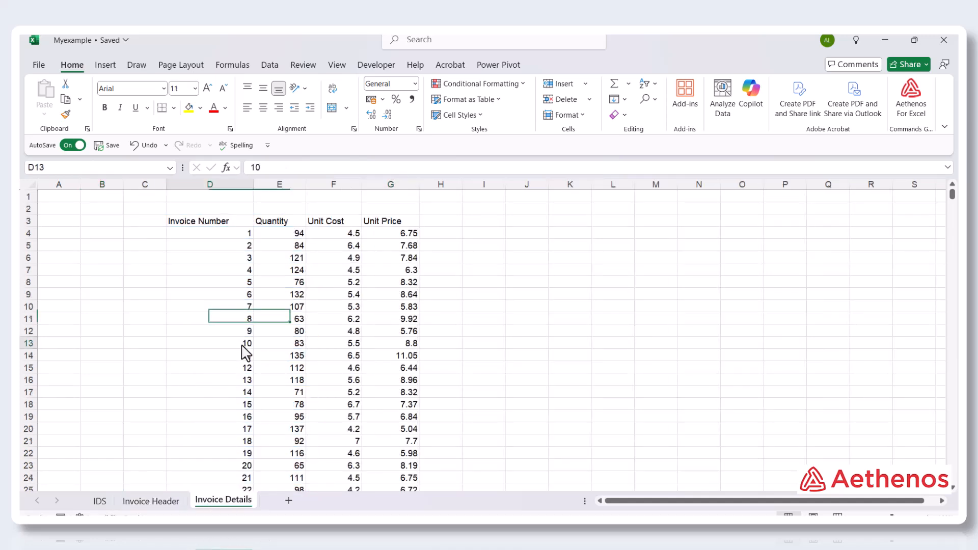
{"action": "key", "text": "ctrl+t"}
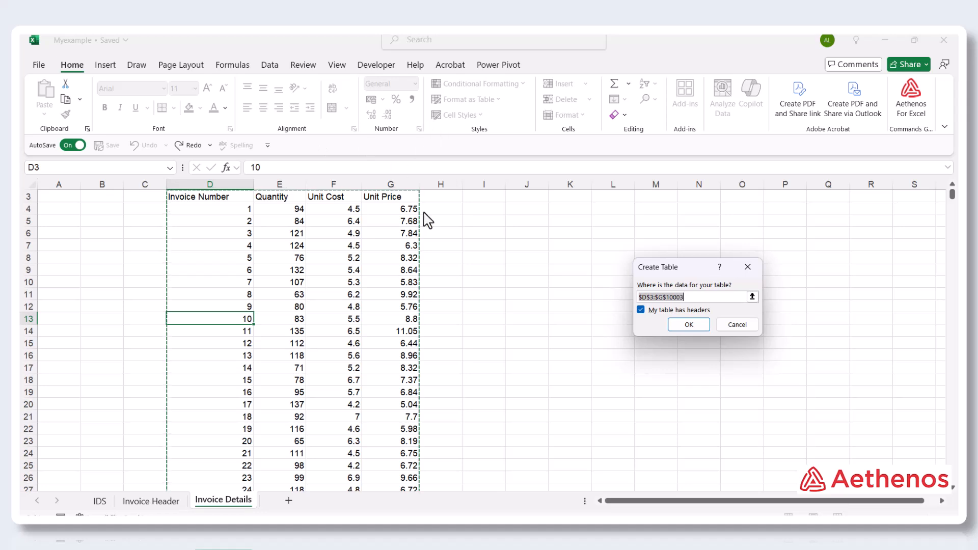
{"action": "left_click", "coordinate": [690, 324]}
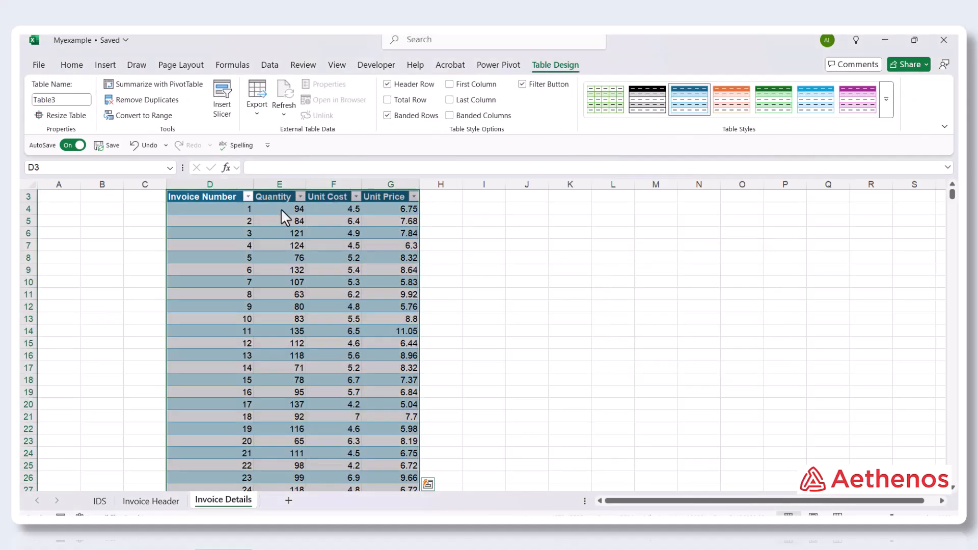
{"action": "left_click", "coordinate": [62, 100]}
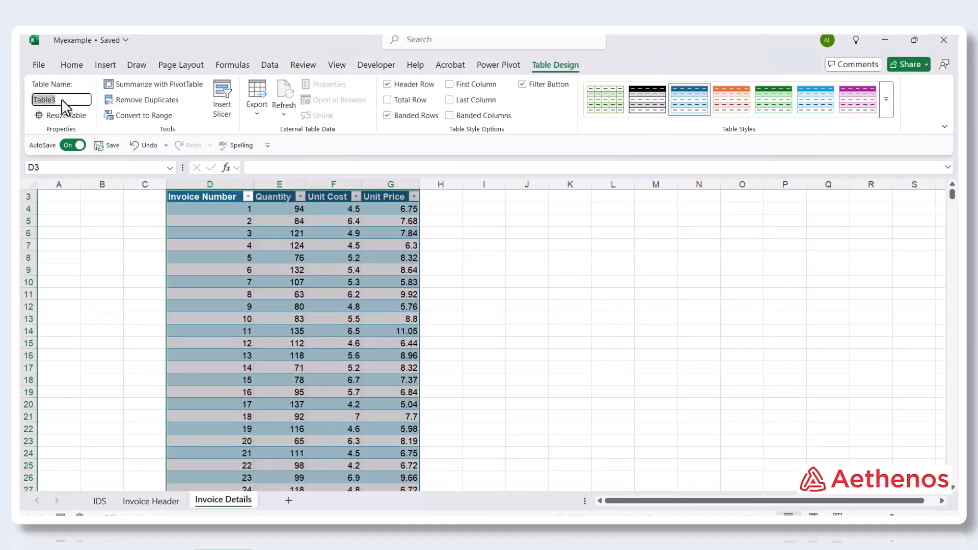
{"action": "type", "text": "Details"}
{"action": "left_click", "coordinate": [84, 269]}
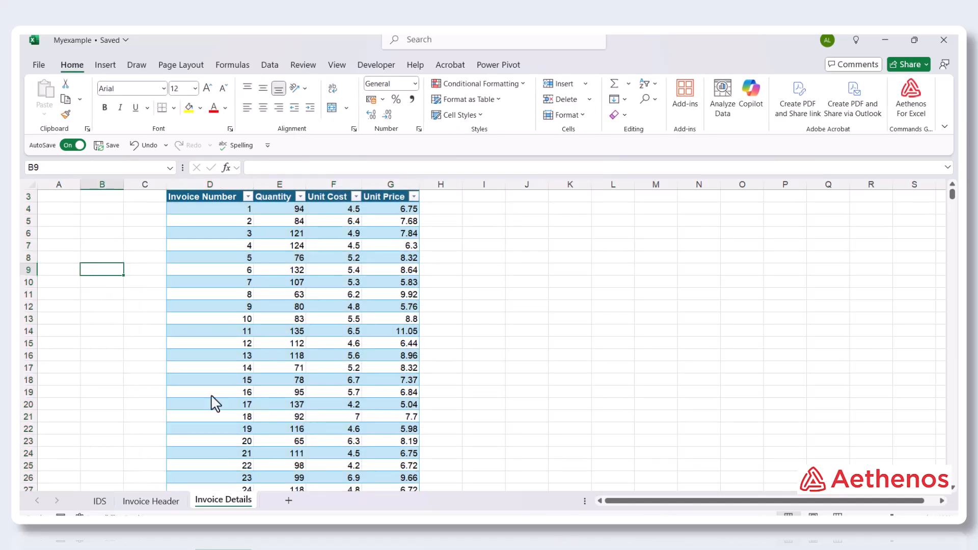
Step: Add the IDs table from the IDS sheet to the Power Pivot data model
{"action": "left_click", "coordinate": [100, 500]}
{"action": "left_click", "coordinate": [346, 307]}
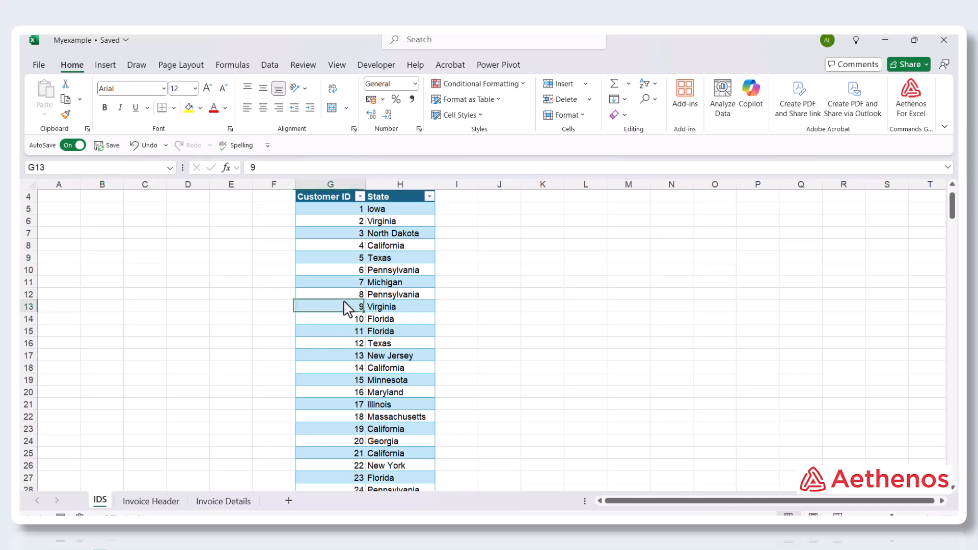
{"action": "left_click", "coordinate": [339, 273]}
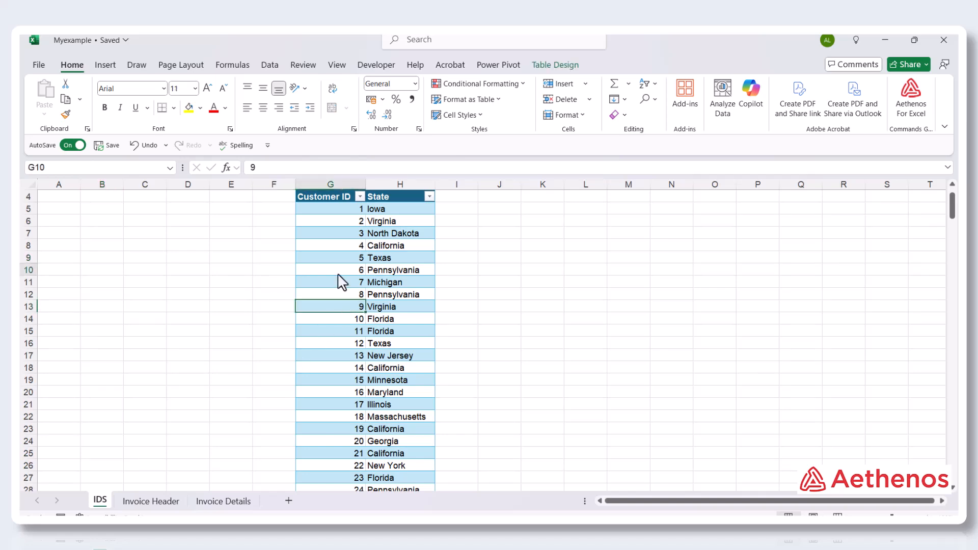
{"action": "left_click", "coordinate": [168, 501]}
{"action": "left_click", "coordinate": [216, 501]}
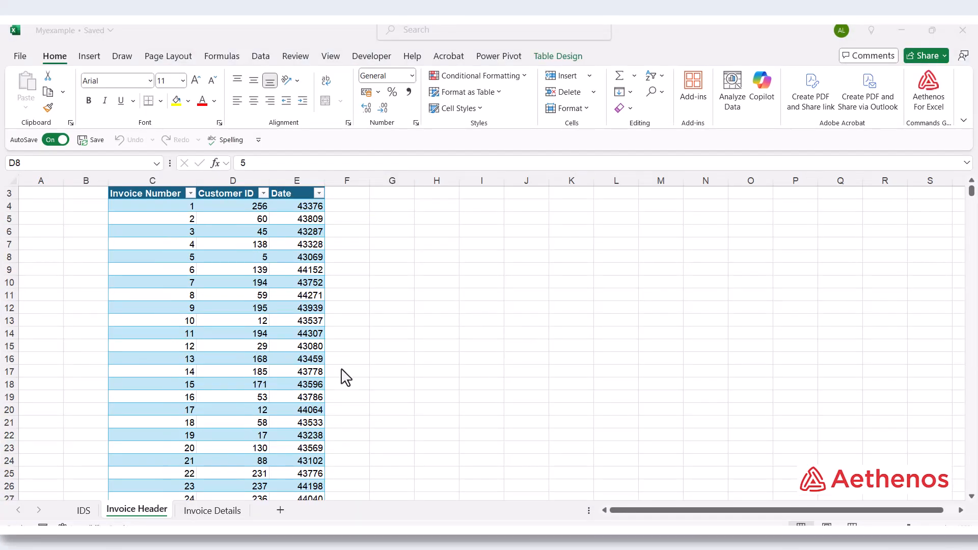
{"action": "left_click", "coordinate": [83, 508]}
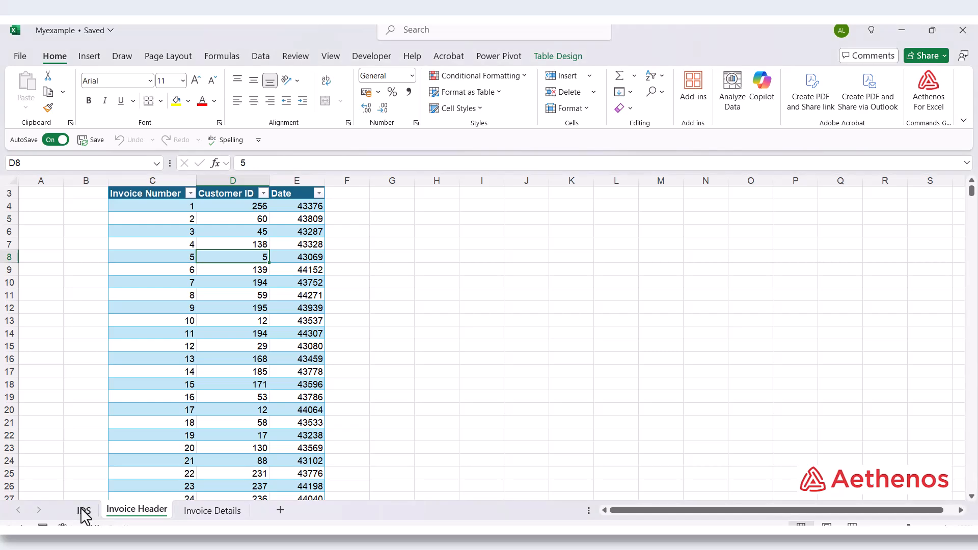
{"action": "left_click", "coordinate": [84, 509]}
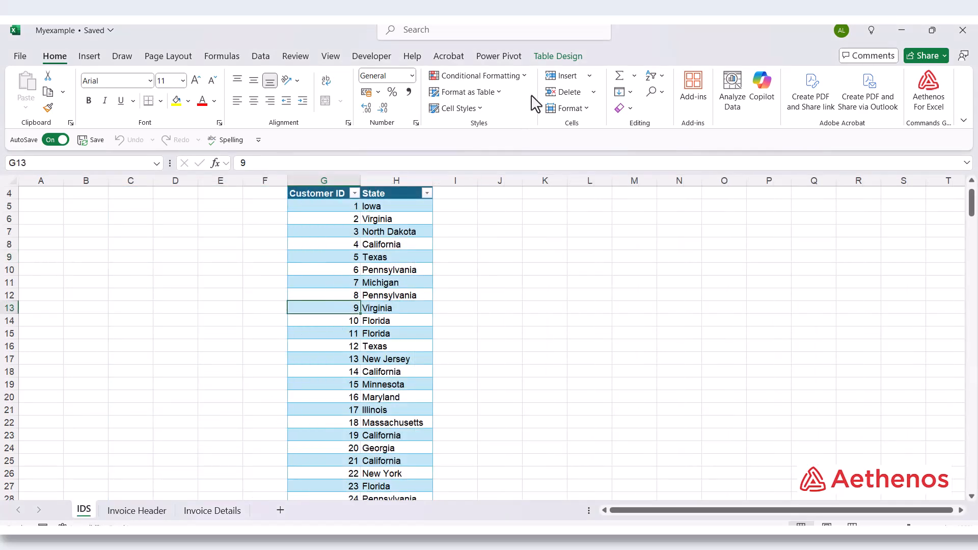
{"action": "left_click", "coordinate": [502, 58]}
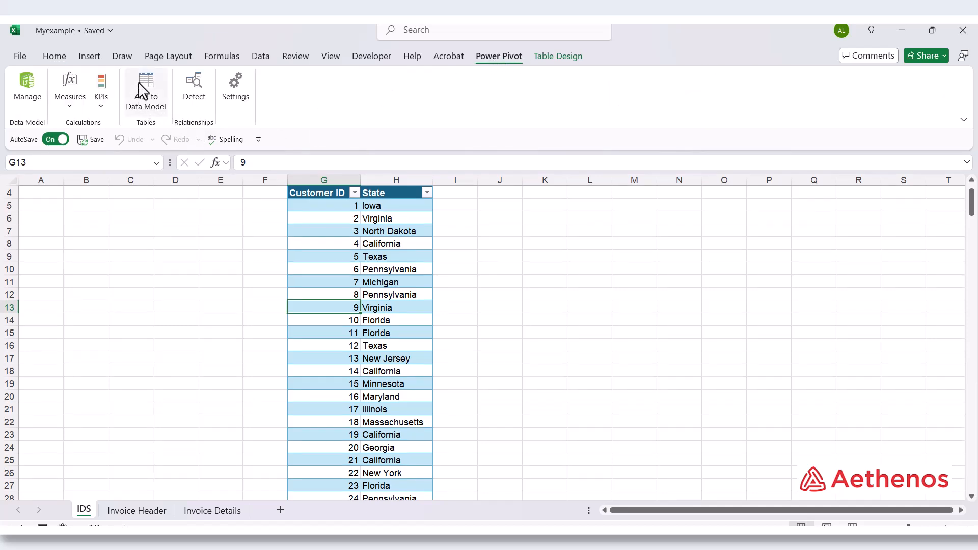
{"action": "left_click", "coordinate": [158, 91]}
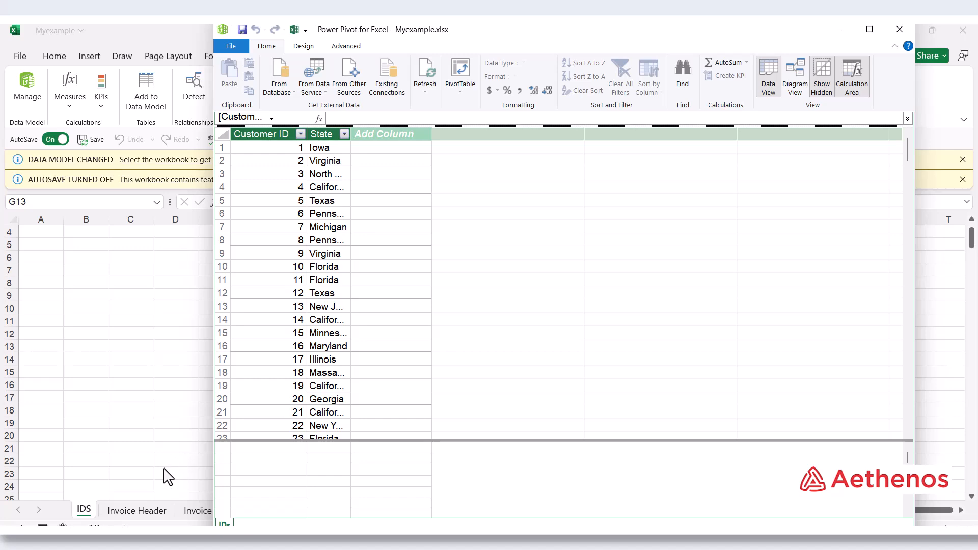
Step: Add the Header table from the Invoice Header sheet to the Power Pivot data model
{"action": "left_click", "coordinate": [127, 516]}
{"action": "left_click", "coordinate": [128, 512]}
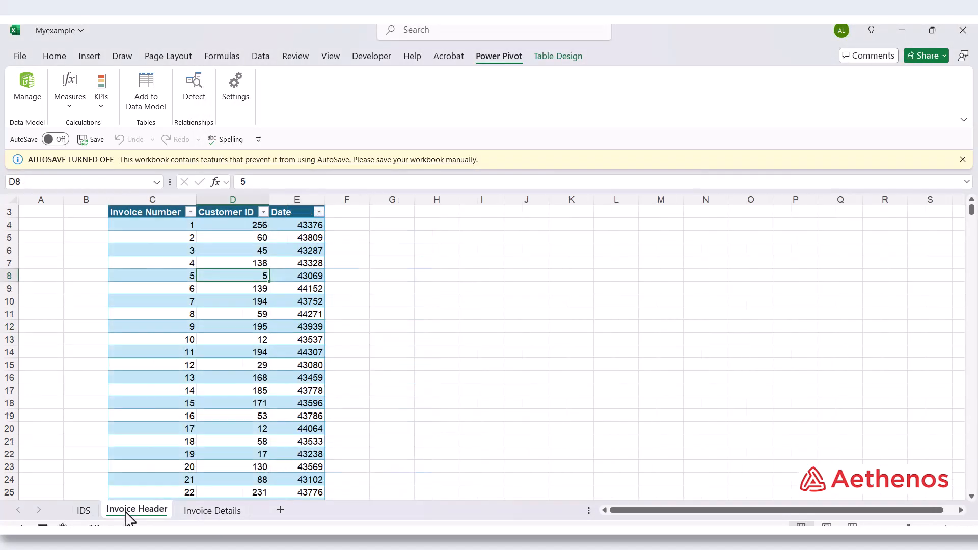
{"action": "left_click", "coordinate": [155, 357]}
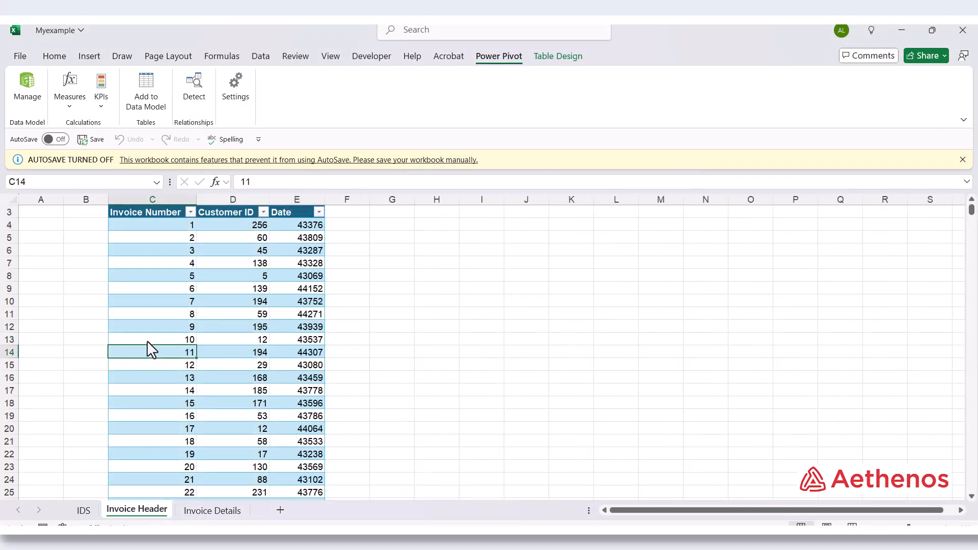
{"action": "left_click", "coordinate": [150, 84]}
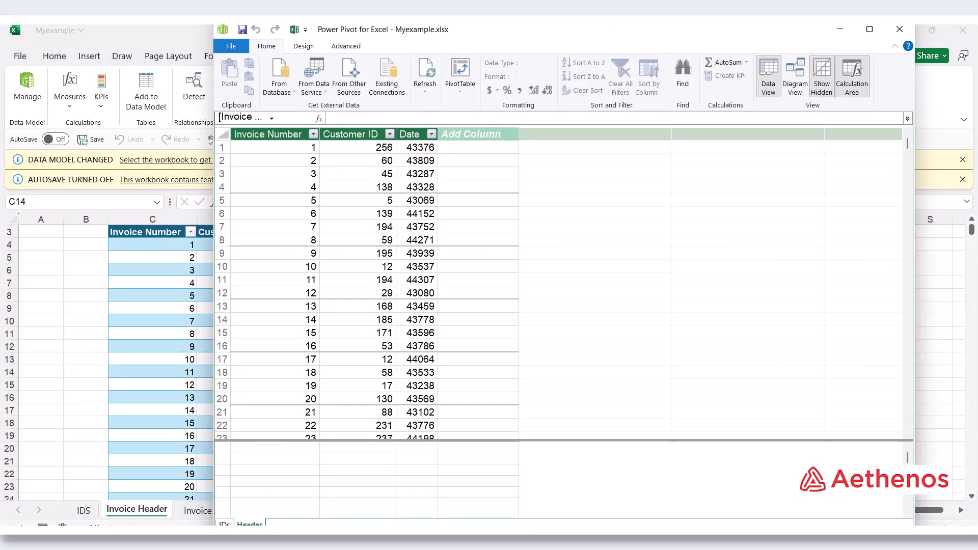
Step: Add the Details table from the Invoice Details sheet to the Power Pivot data model
{"action": "left_click", "coordinate": [32, 328]}
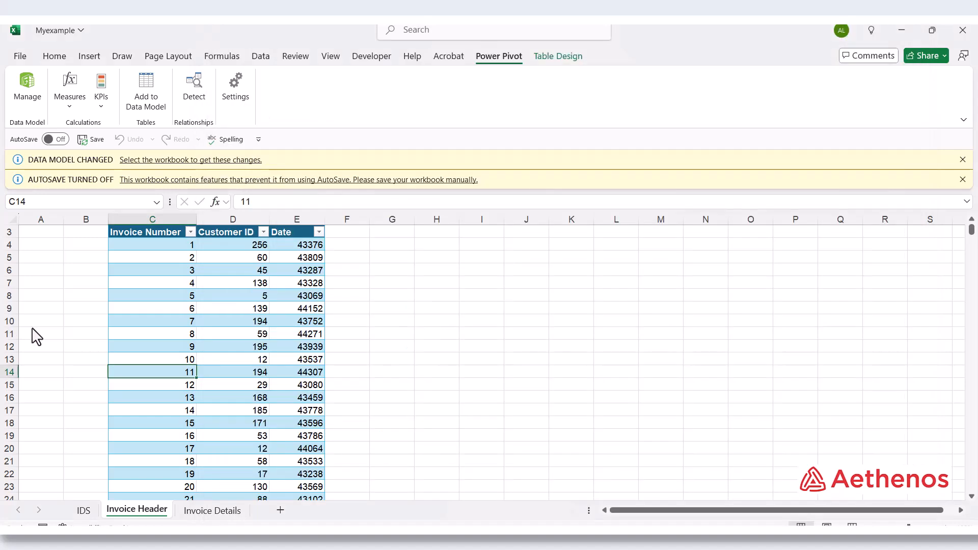
{"action": "left_click", "coordinate": [217, 511]}
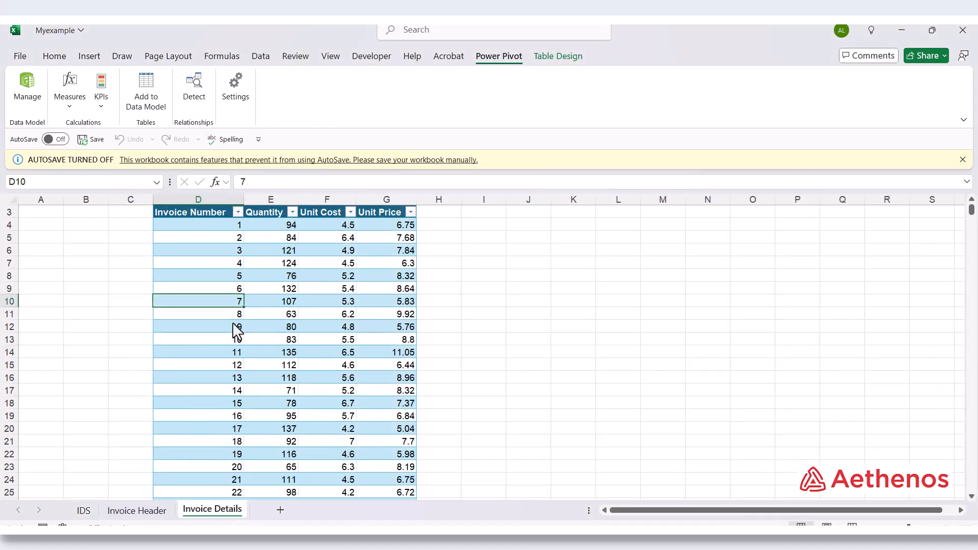
{"action": "left_click", "coordinate": [151, 94]}
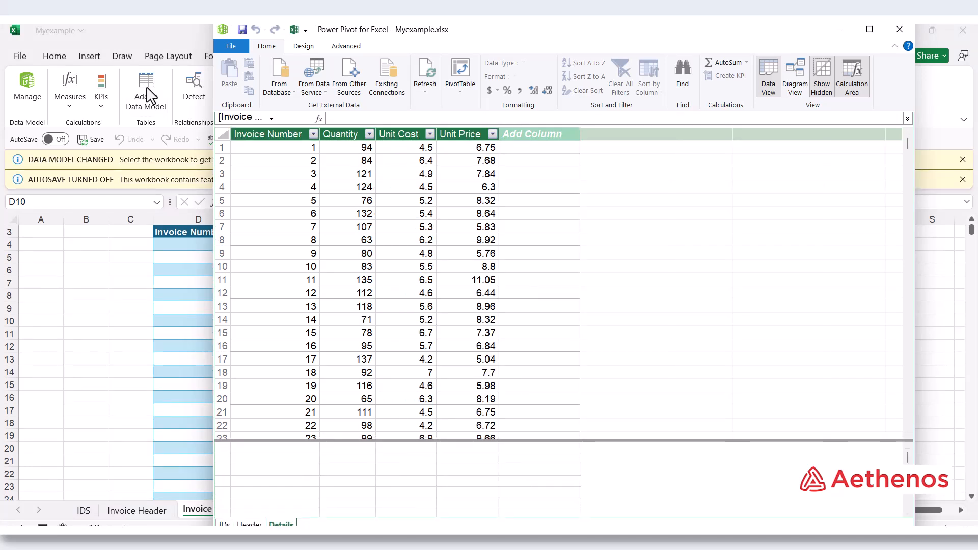
Step: Examine the IDs, Header and Details tables in the data model for the Customer ID and Invoice Number columns they share
{"action": "left_click", "coordinate": [224, 524]}
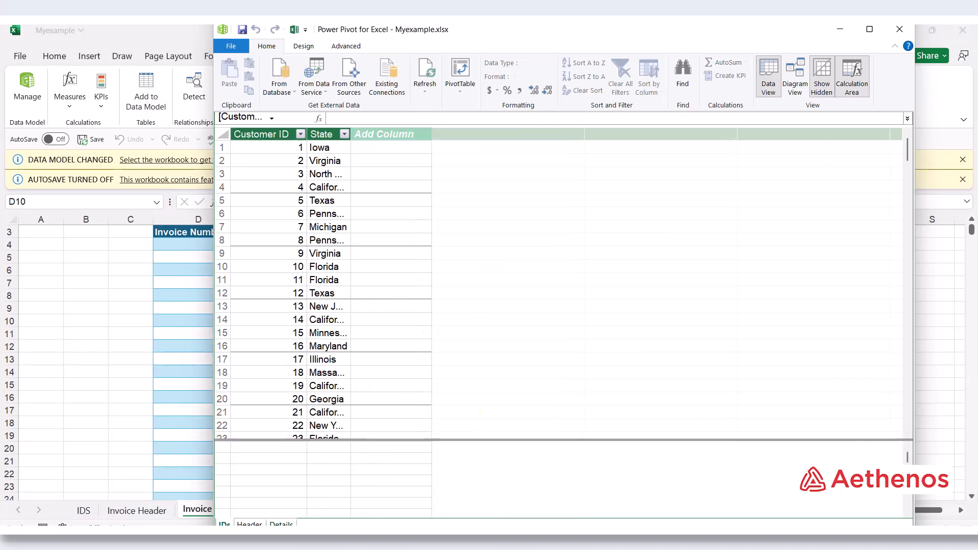
{"action": "left_click", "coordinate": [250, 525]}
{"action": "left_click", "coordinate": [282, 524]}
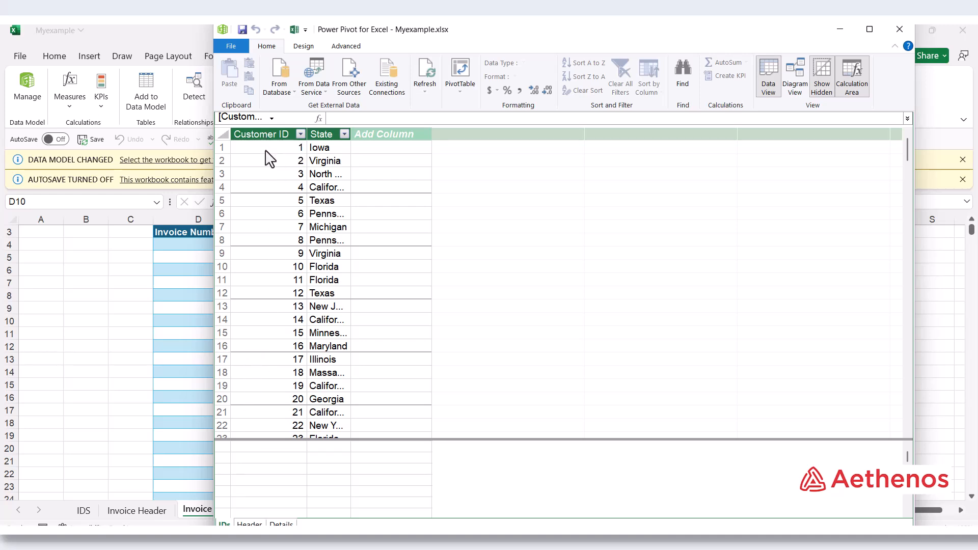
{"action": "left_click", "coordinate": [265, 136]}
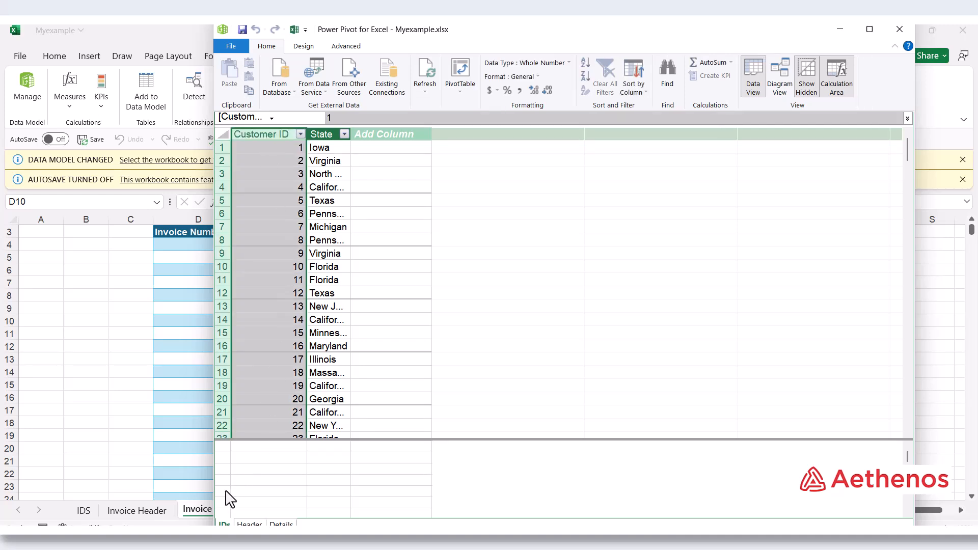
{"action": "left_click", "coordinate": [249, 523]}
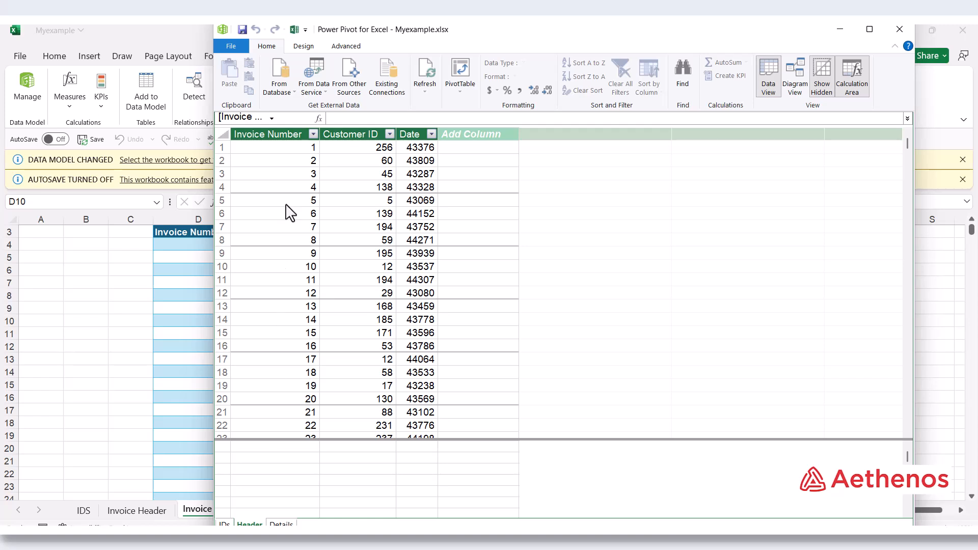
{"action": "left_click", "coordinate": [349, 136]}
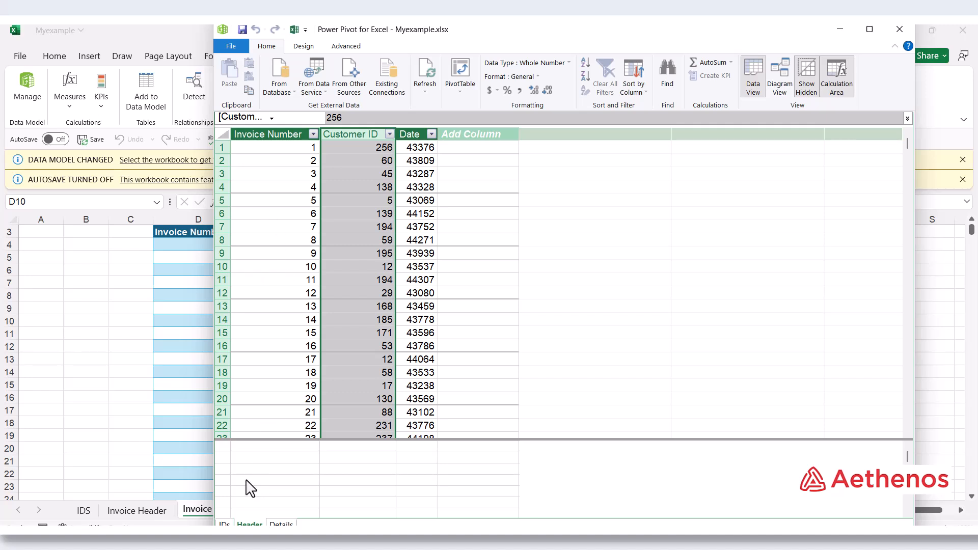
{"action": "left_click", "coordinate": [267, 135]}
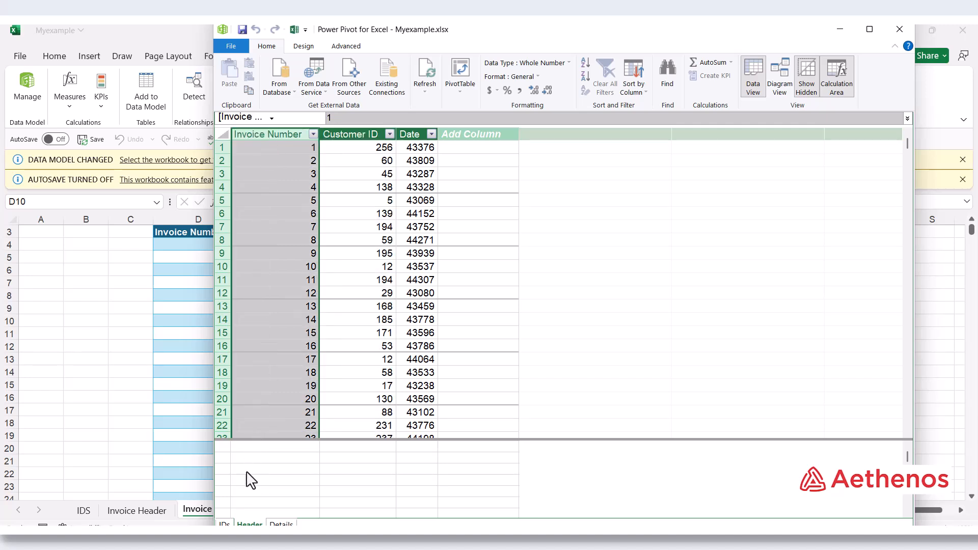
{"action": "left_click", "coordinate": [281, 523]}
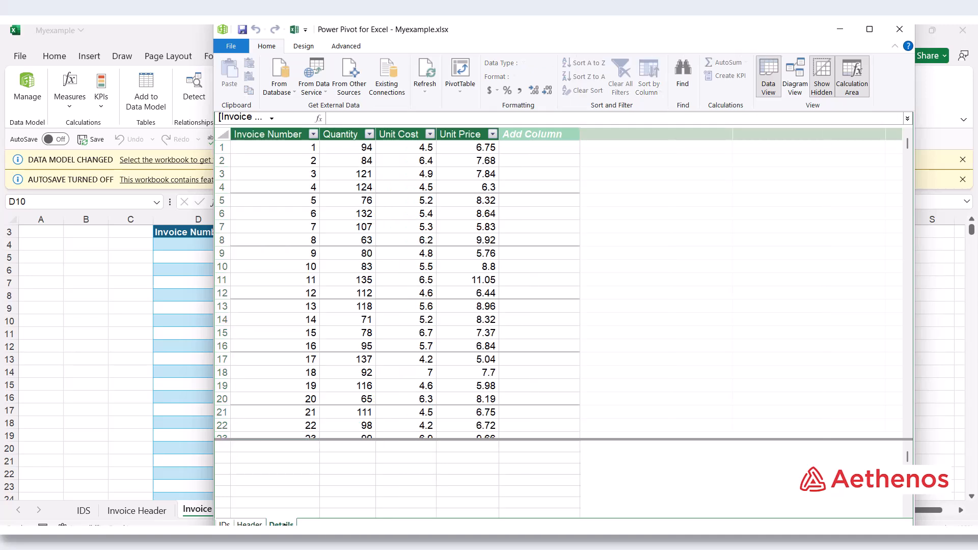
{"action": "left_click", "coordinate": [287, 136]}
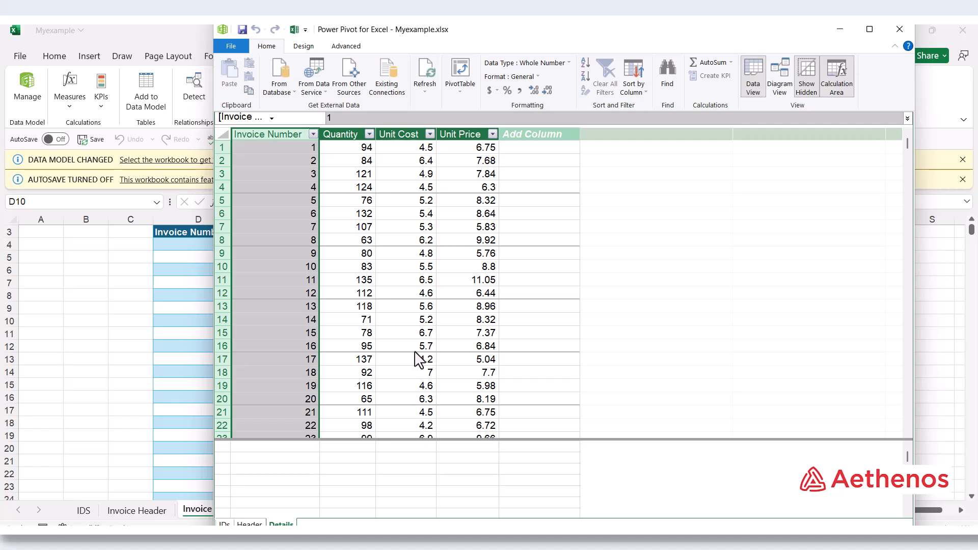
Step: In the diagram view, create a relationship from Customer ID in the IDs table to Customer ID in the Header table
{"action": "left_click", "coordinate": [783, 83]}
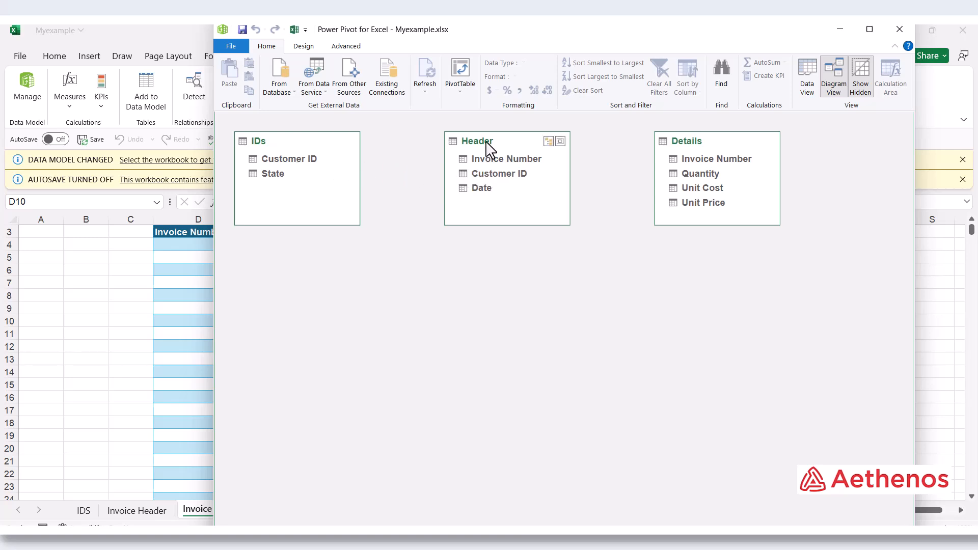
{"action": "left_click", "coordinate": [330, 162]}
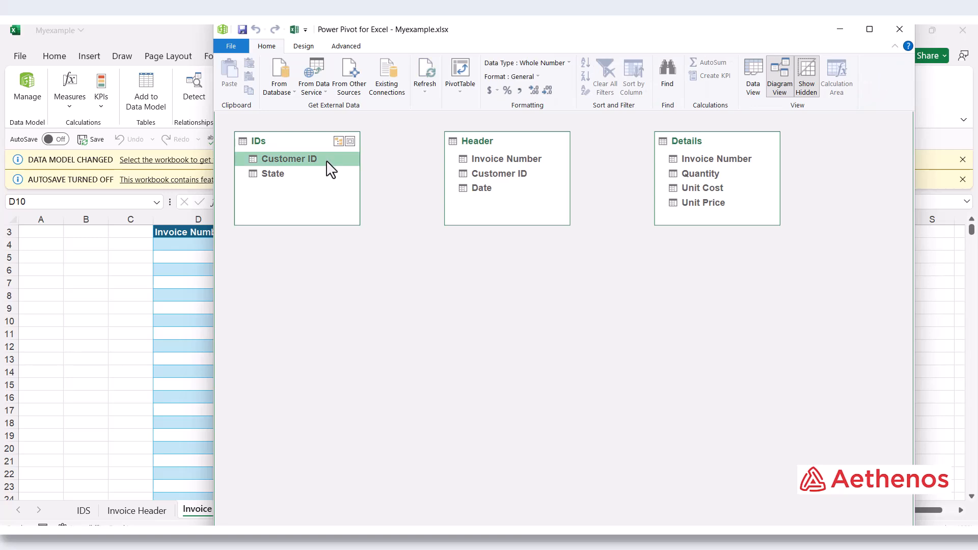
{"action": "left_click_drag", "start_coordinate": [325, 158], "coordinate": [464, 173]}
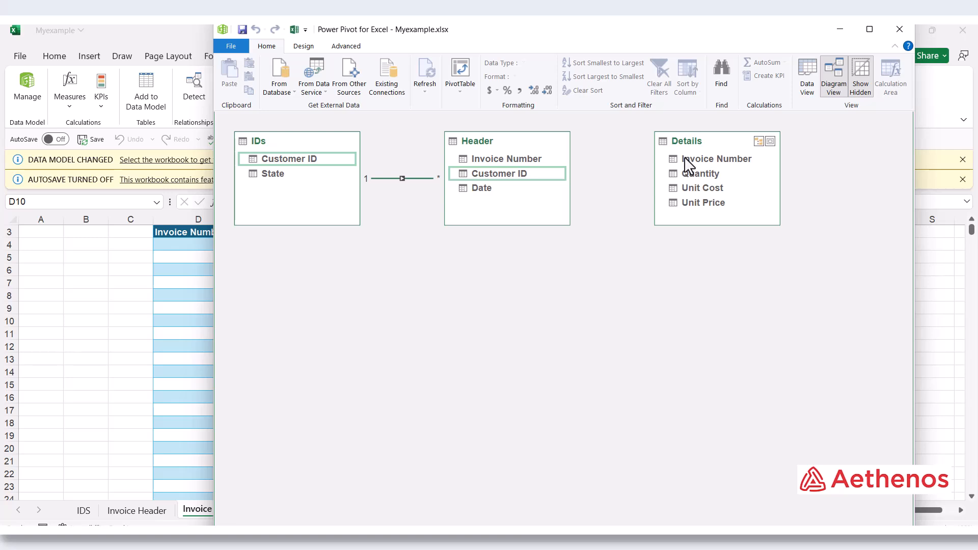
Step: Create a relationship from Invoice Number in the Header table to Invoice Number in the Details table
{"action": "left_click", "coordinate": [552, 168]}
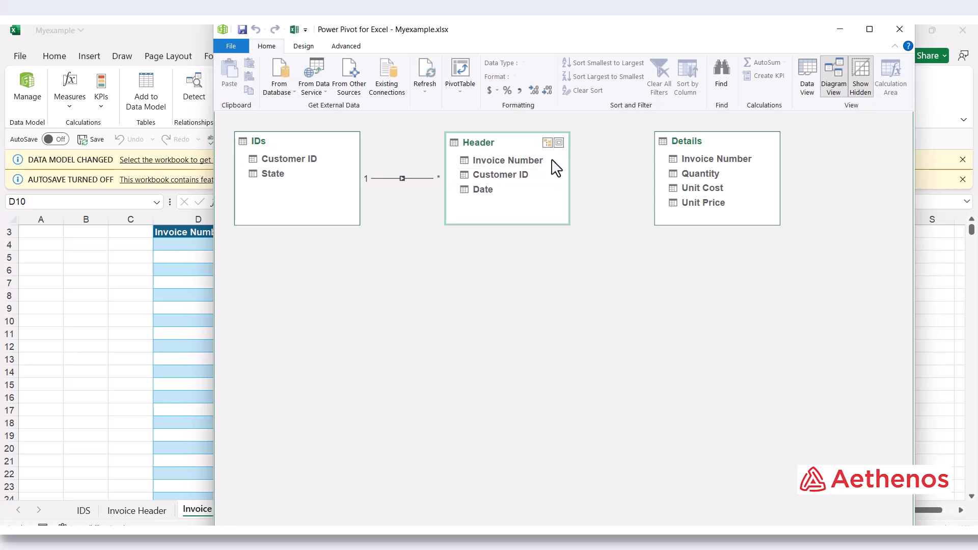
{"action": "left_click", "coordinate": [546, 161]}
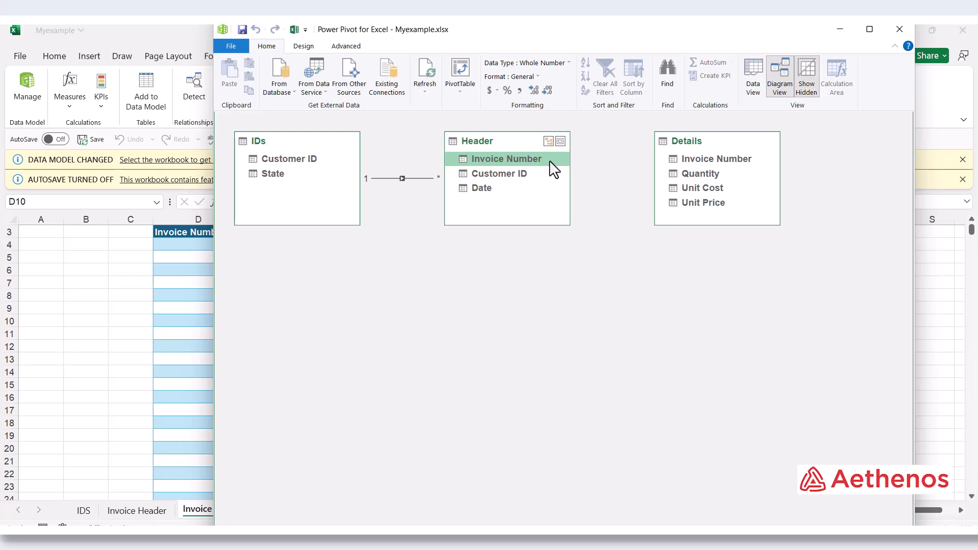
{"action": "left_click_drag", "start_coordinate": [549, 162], "coordinate": [683, 161]}
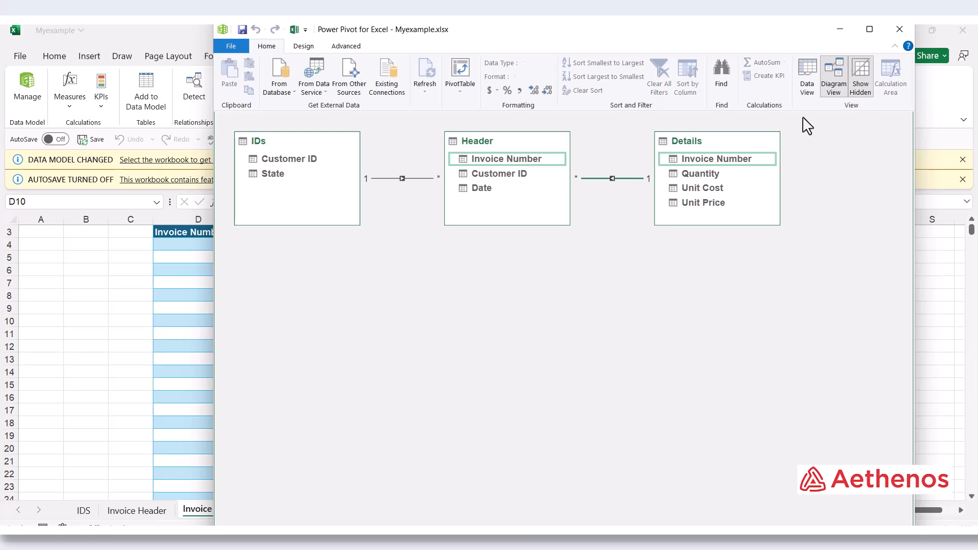
Step: In the data view of the Header table, begin a new calculated column with the formula =RELATED(Details[Unit Price])
{"action": "left_click", "coordinate": [806, 75]}
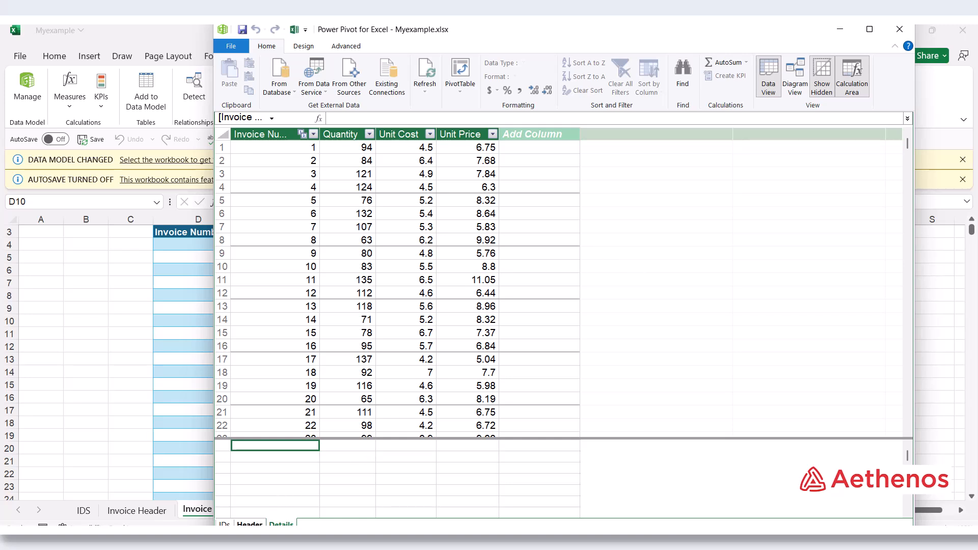
{"action": "left_click", "coordinate": [250, 524]}
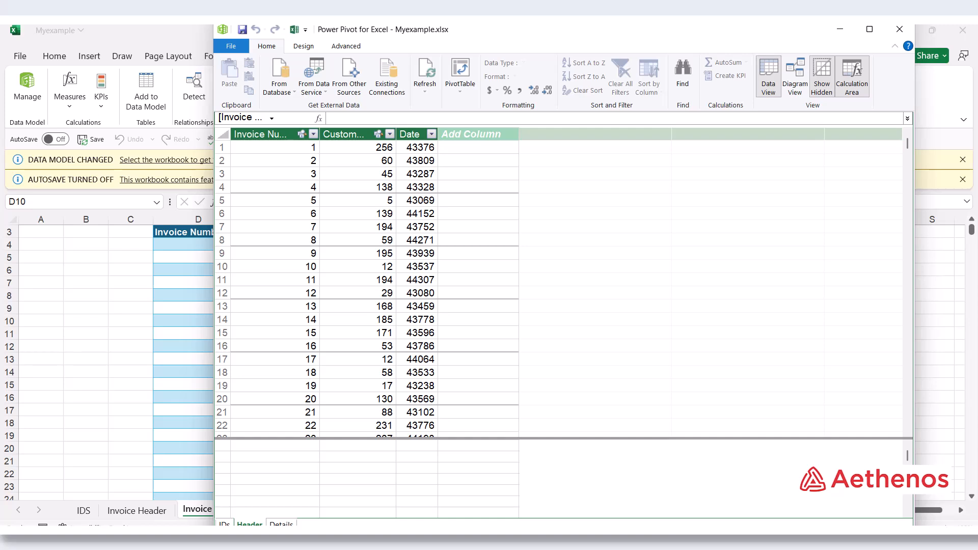
{"action": "left_click", "coordinate": [473, 137]}
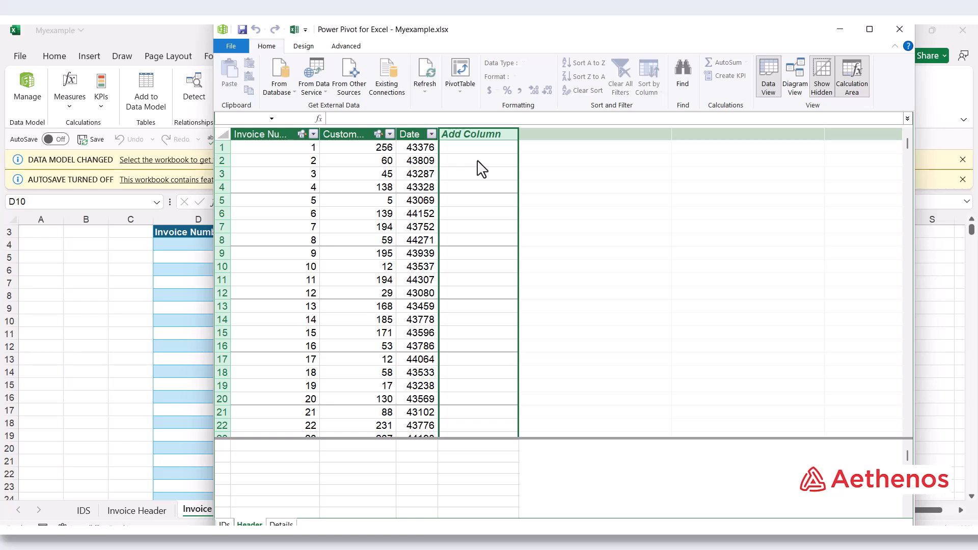
{"action": "left_click", "coordinate": [348, 118]}
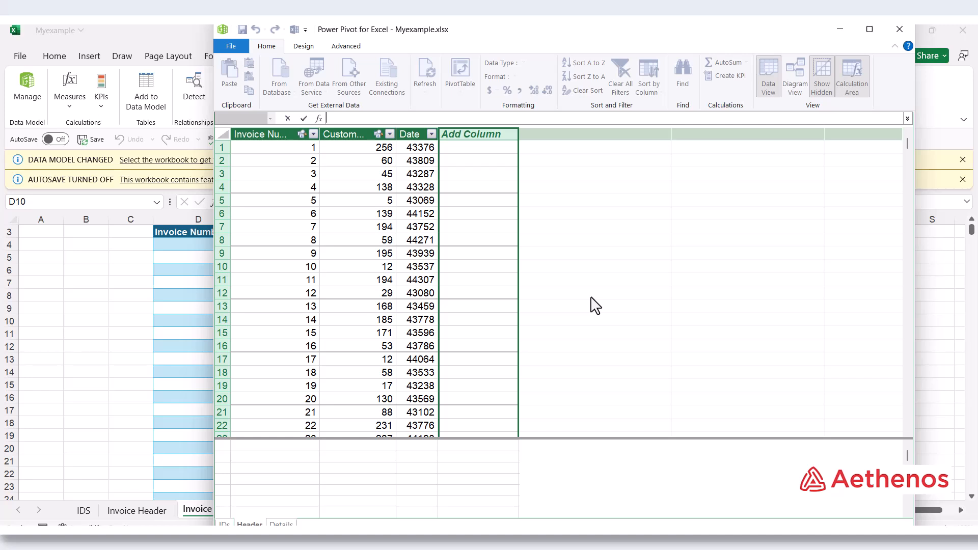
{"action": "type", "text": "=rel"}
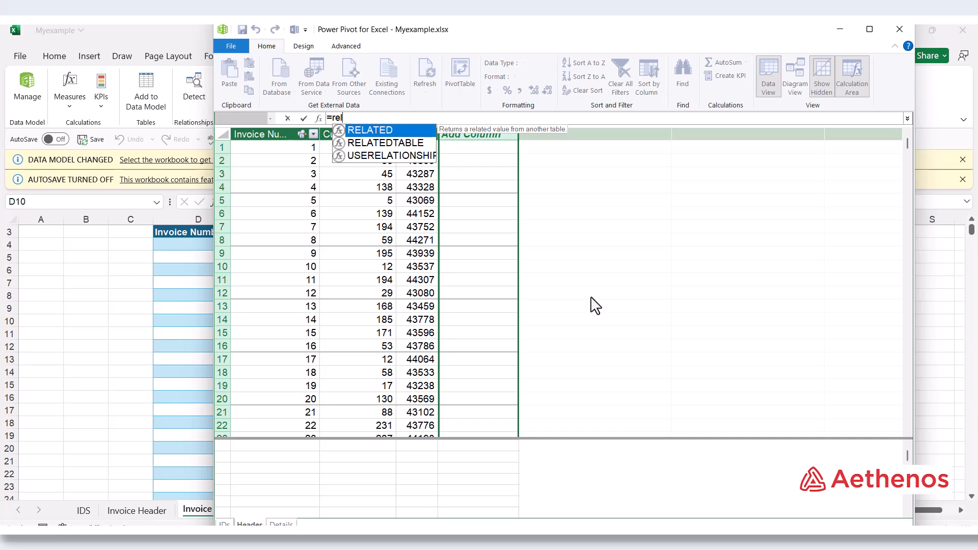
{"action": "key", "text": "Tab"}
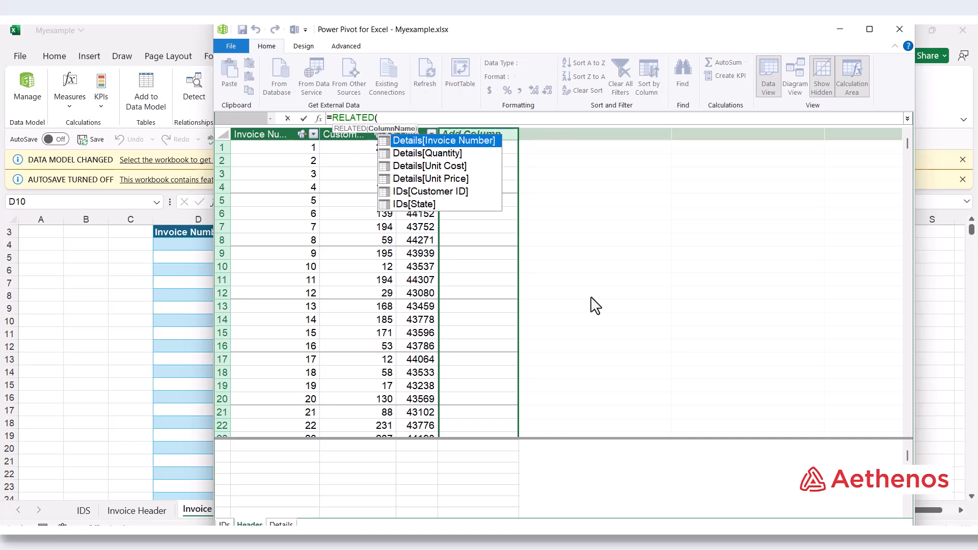
{"action": "key", "text": "Down"}
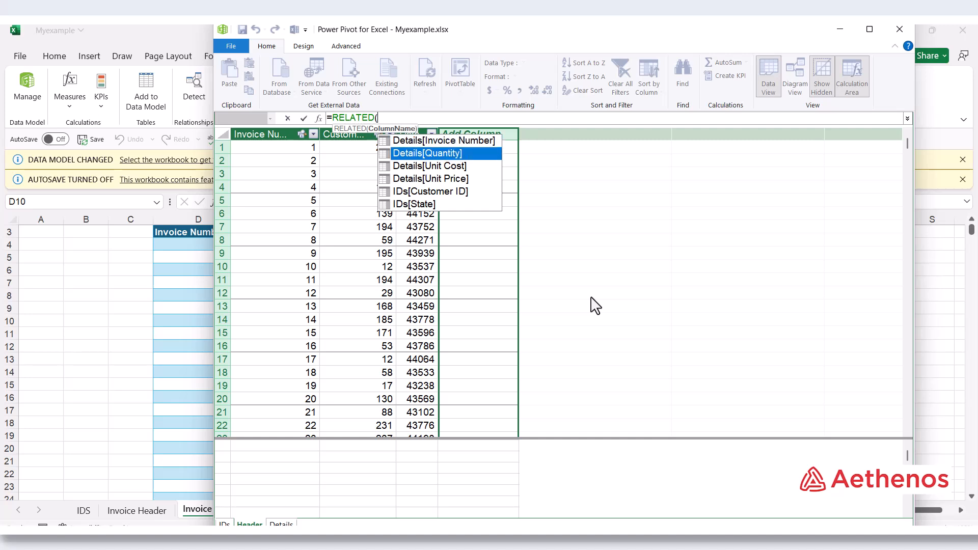
{"action": "key", "text": "Down"}
{"action": "key", "text": "Down"}
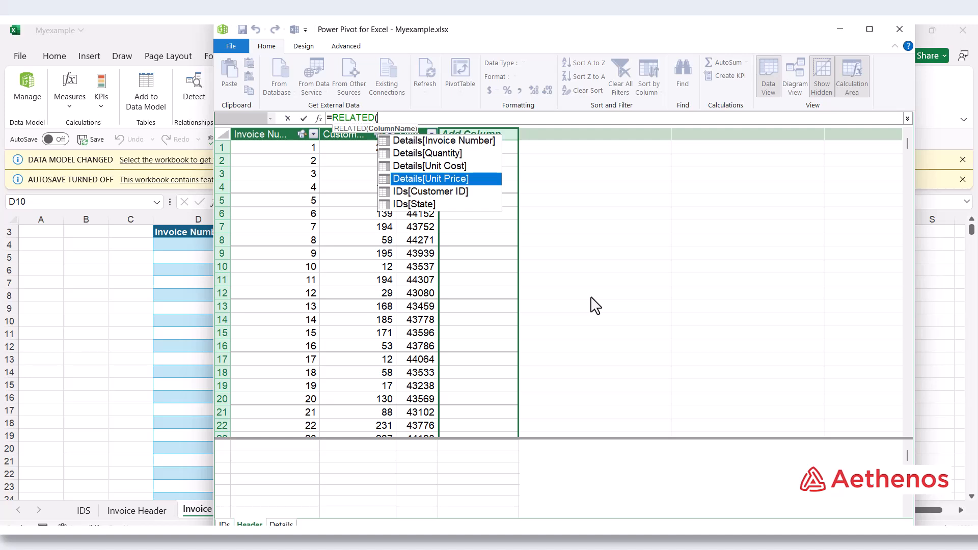
{"action": "key", "text": "Tab"}
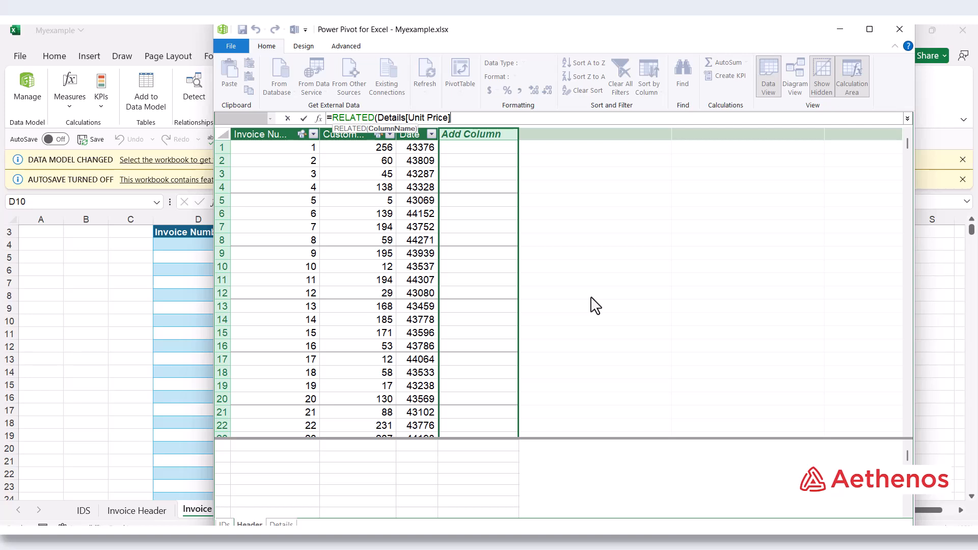
{"action": "type", "text": ")"}
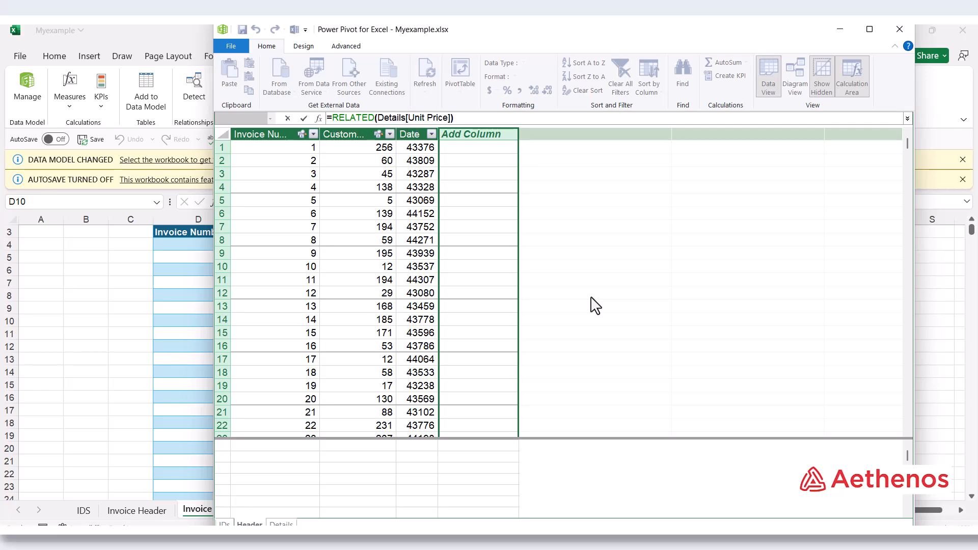
Step: Complete the Header table's new column formula as =RELATED(Details[Unit Price])*RELATED(Details[Quantity])
{"action": "type", "text": "*rel"}
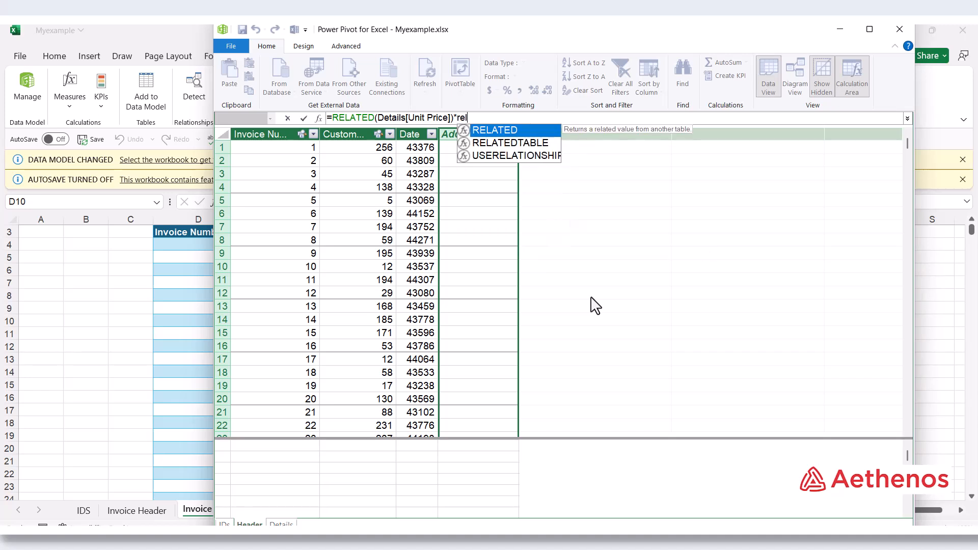
{"action": "key", "text": "Tab"}
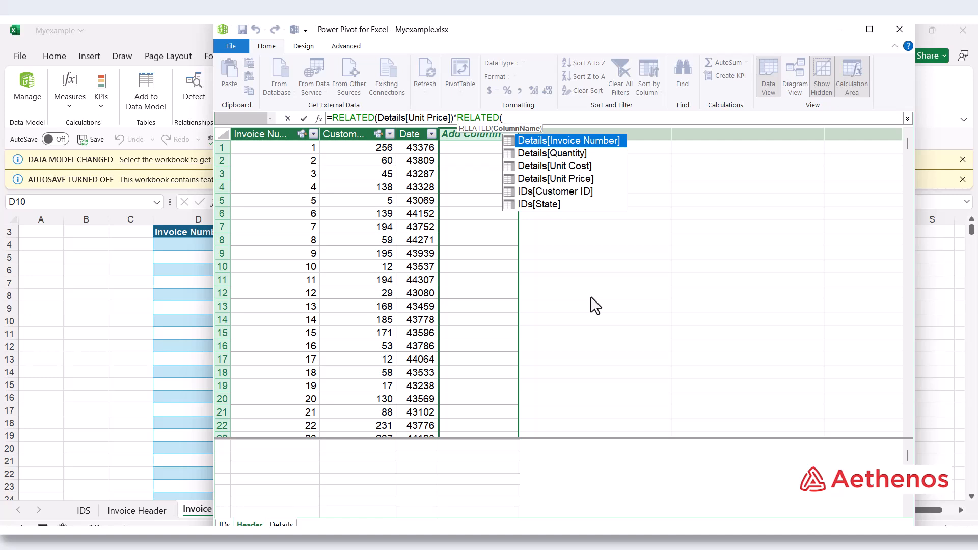
{"action": "key", "text": "Down"}
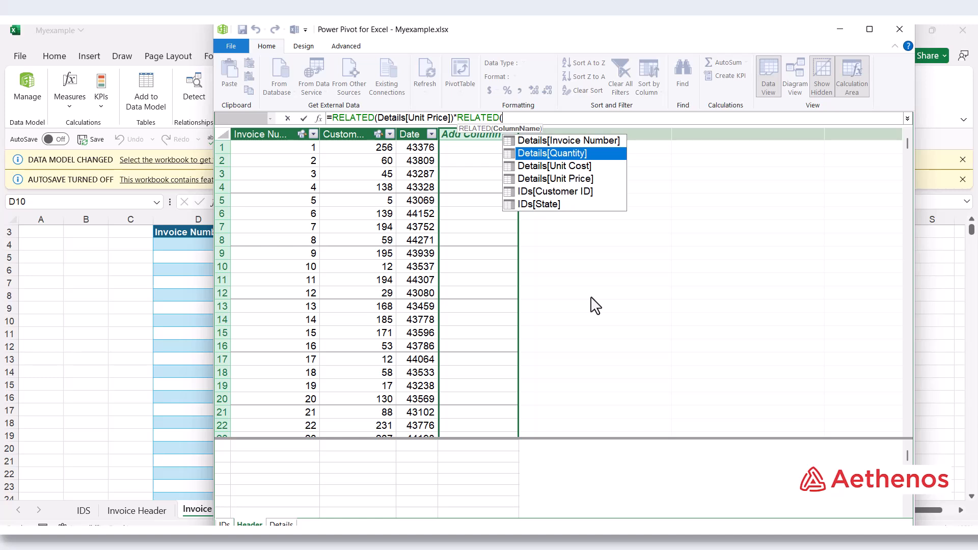
{"action": "key", "text": "Tab"}
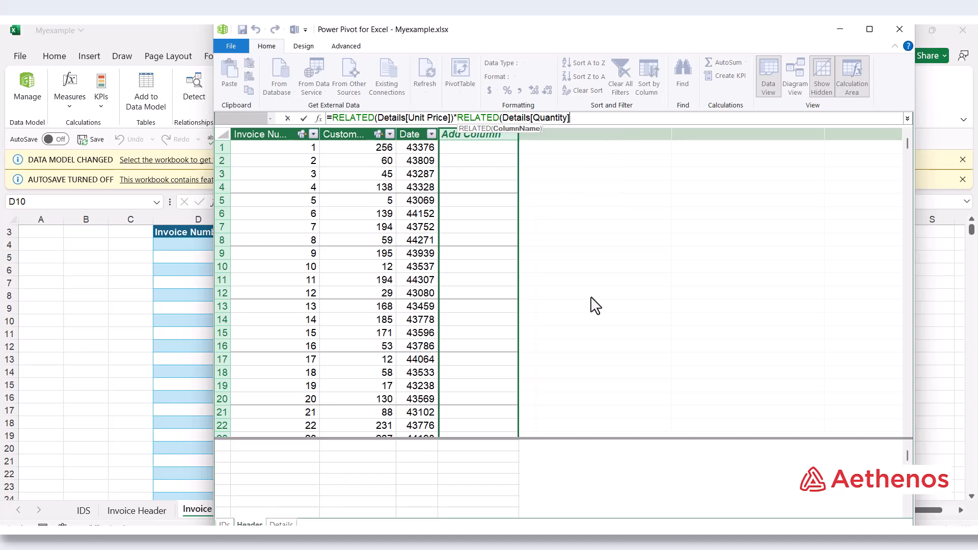
{"action": "type", "text": ")"}
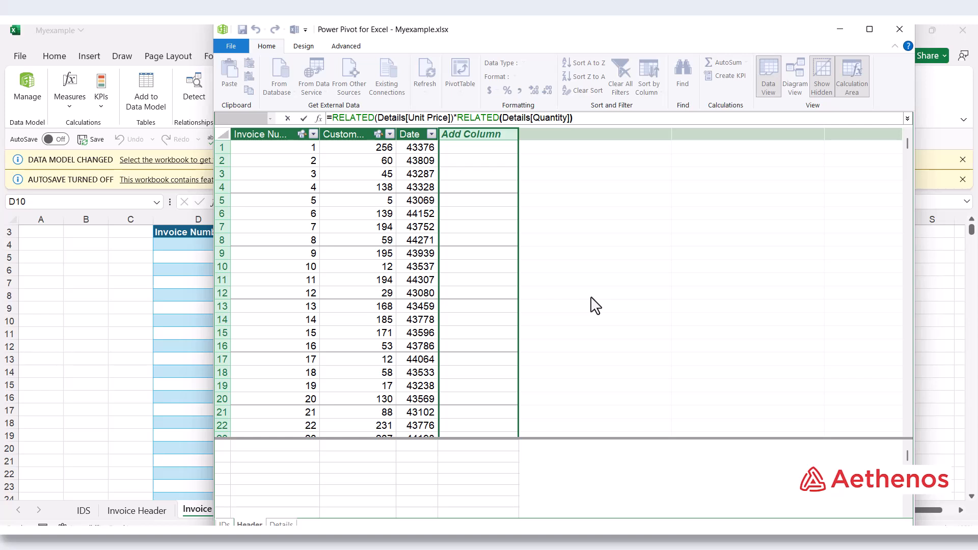
{"action": "key", "text": "Return"}
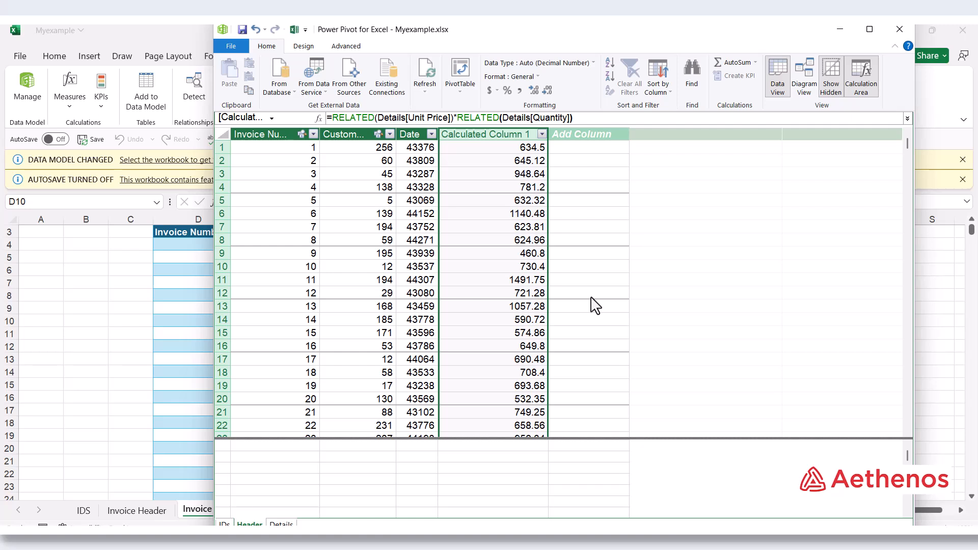
Step: Rename the new calculated column in the Header table as Sales Value
{"action": "double_click", "coordinate": [485, 133]}
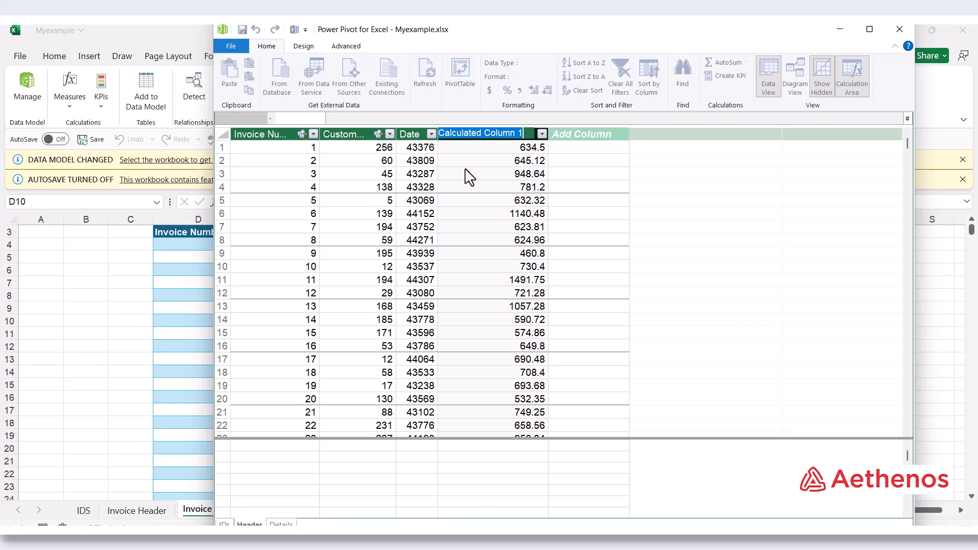
{"action": "type", "text": "Sales"}
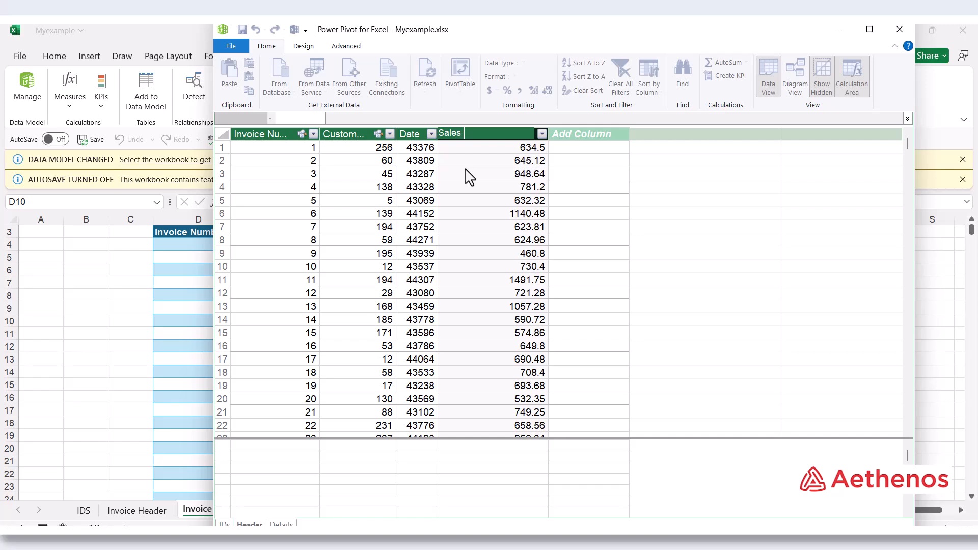
{"action": "type", "text": " Value"}
{"action": "key", "text": "Return"}
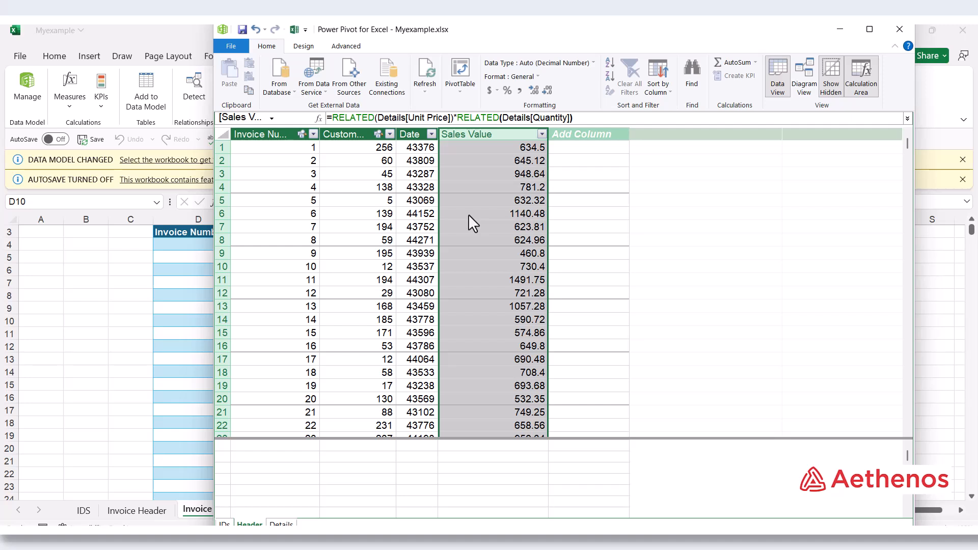
{"action": "left_click", "coordinate": [474, 188]}
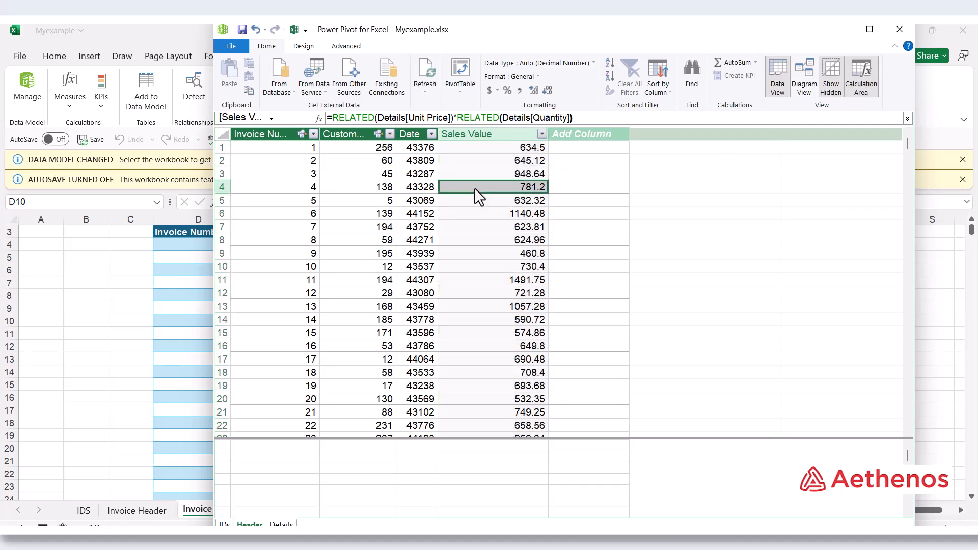
{"action": "left_click", "coordinate": [484, 144]}
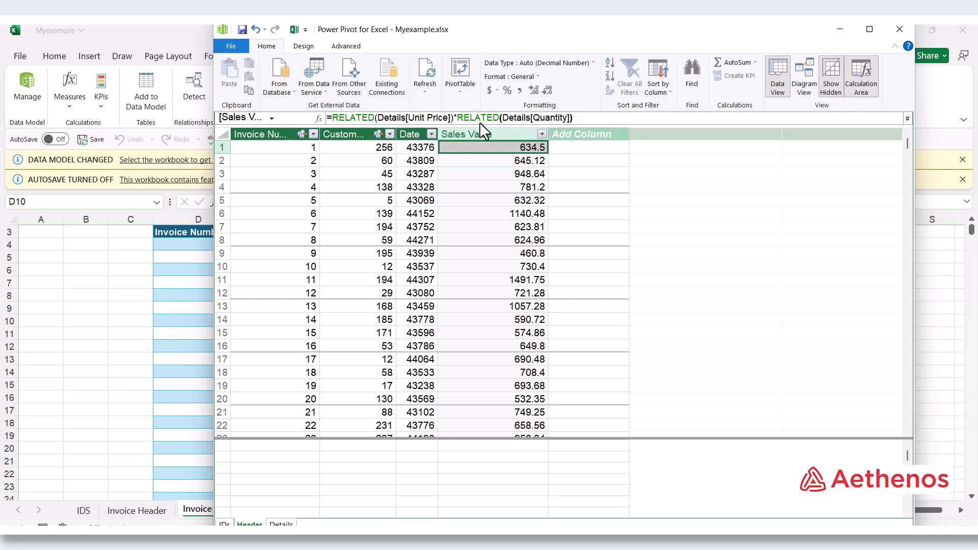
Step: Add another calculated column to the Header table with the formula =RELATED(IDs[State])
{"action": "left_click", "coordinate": [588, 139]}
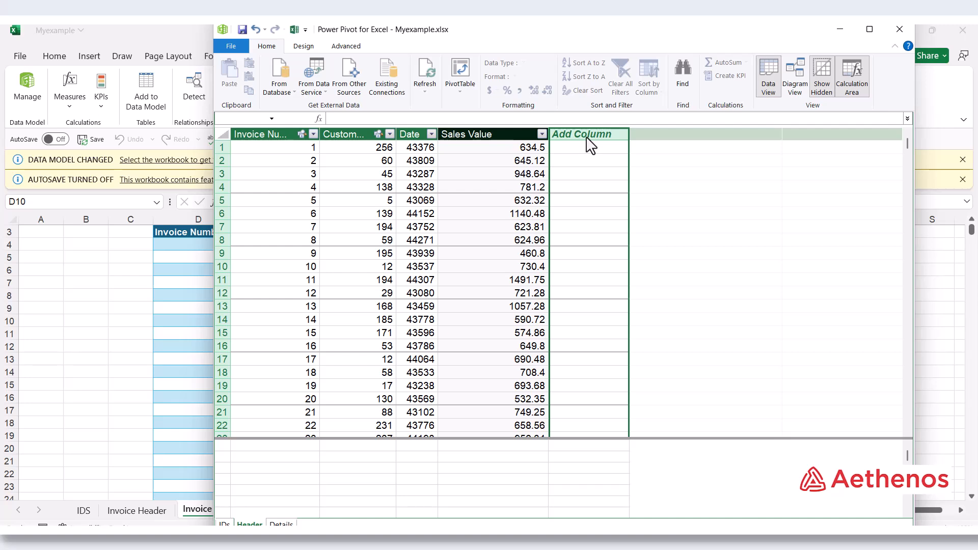
{"action": "left_click", "coordinate": [368, 117]}
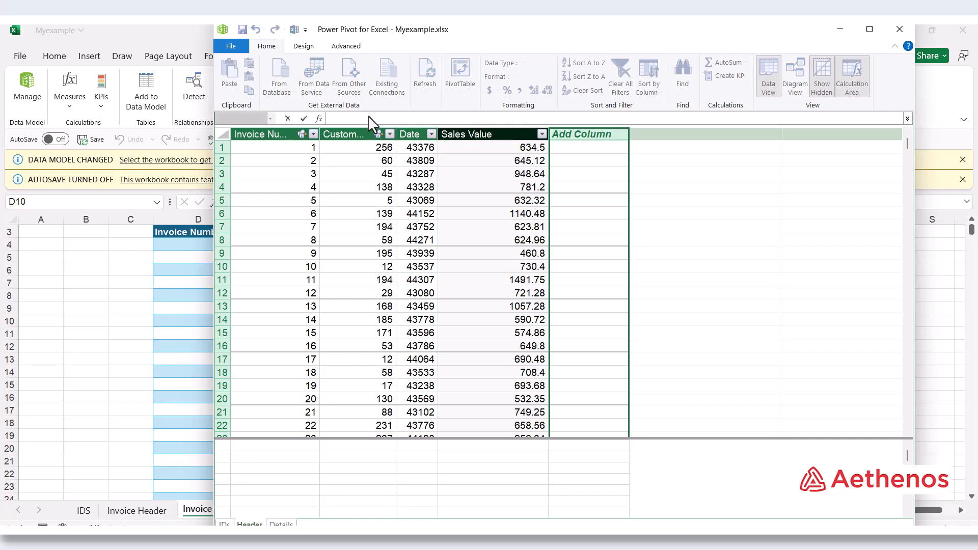
{"action": "type", "text": "=rel"}
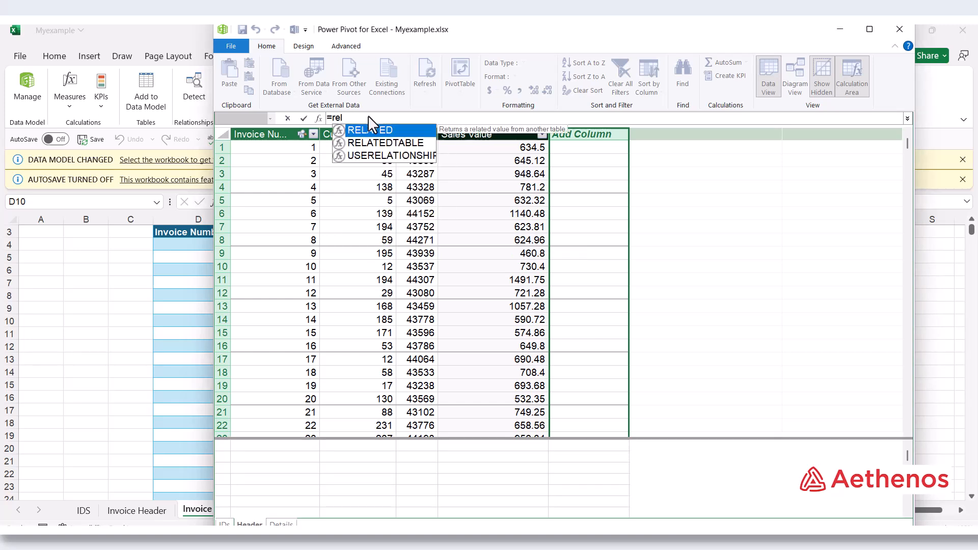
{"action": "key", "text": "Tab"}
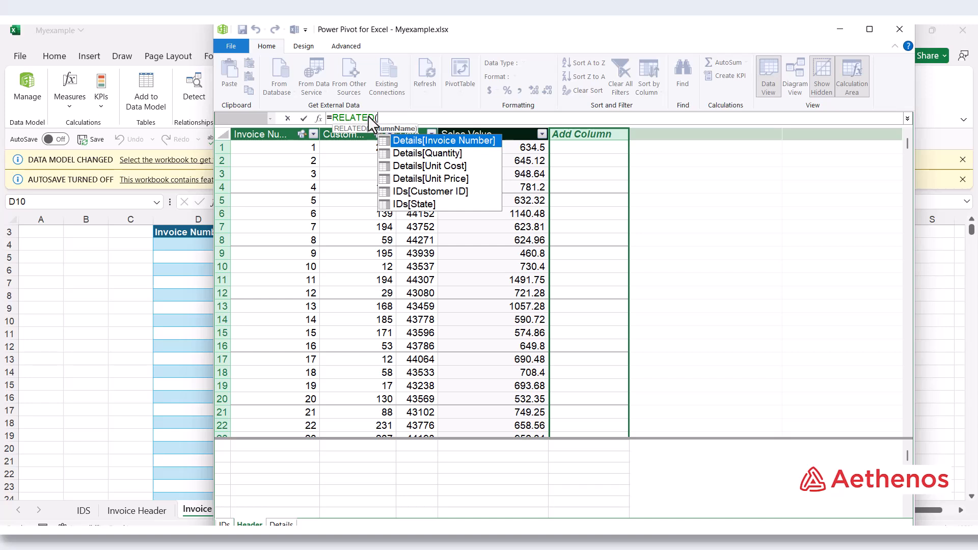
{"action": "key", "text": "Down"}
{"action": "key", "text": "Down"}
{"action": "key", "text": "Down"}
{"action": "key", "text": "Down"}
{"action": "key", "text": "Down"}
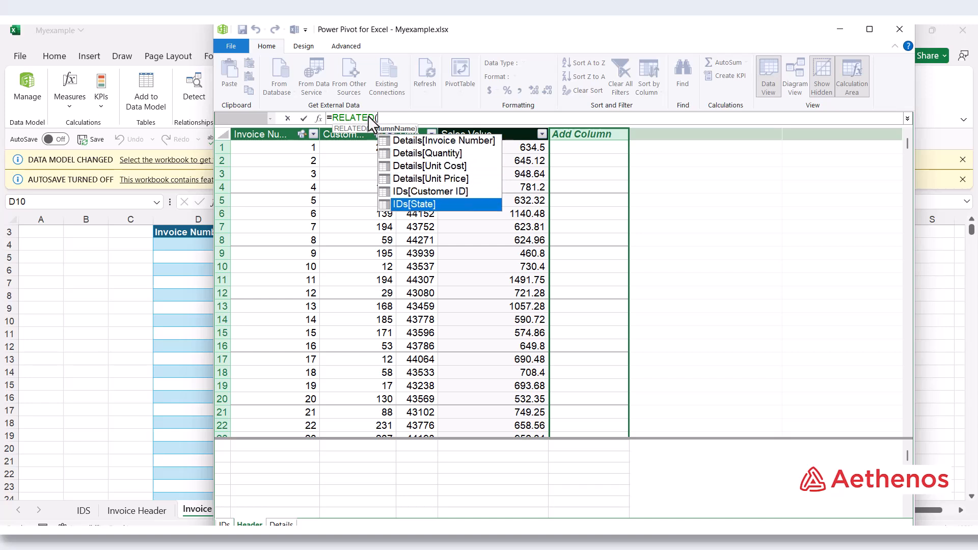
{"action": "key", "text": "Tab"}
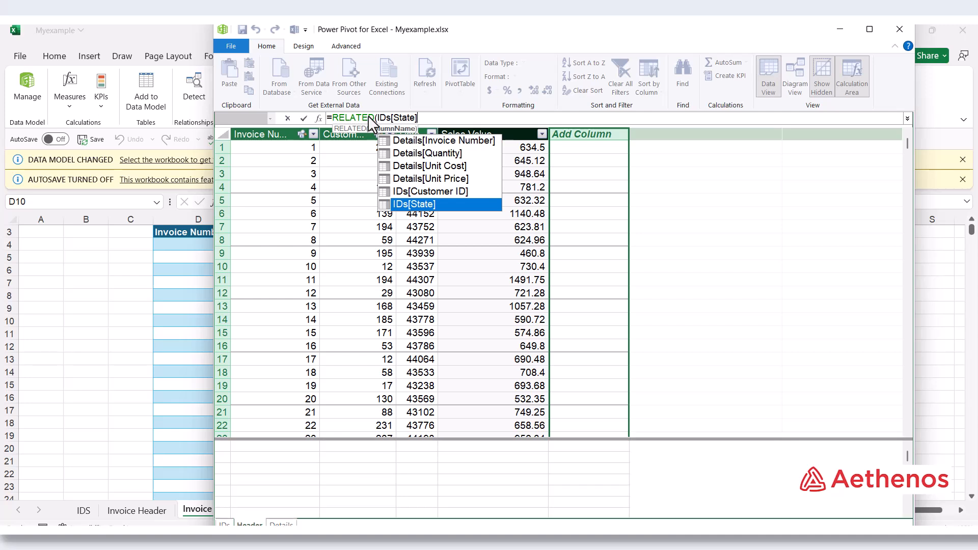
{"action": "type", "text": ")"}
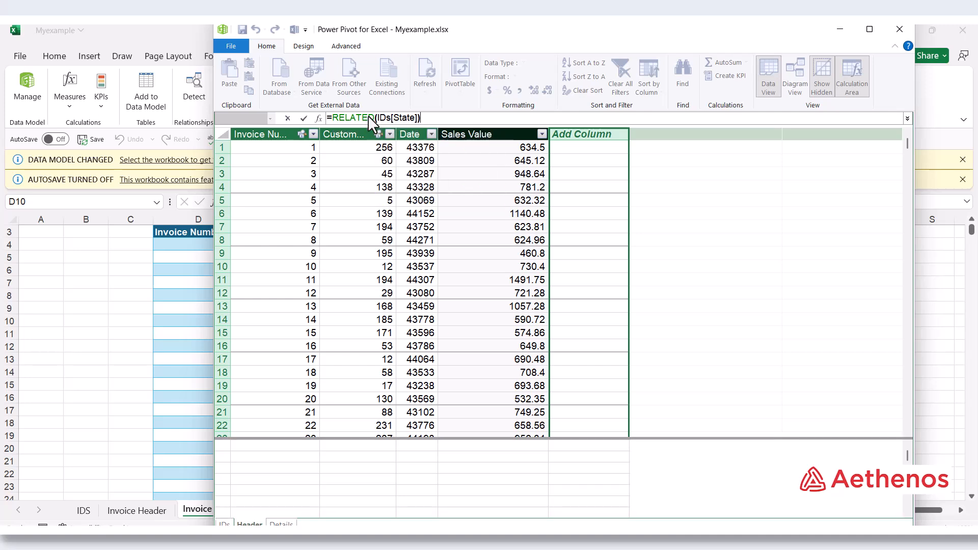
{"action": "key", "text": "Return"}
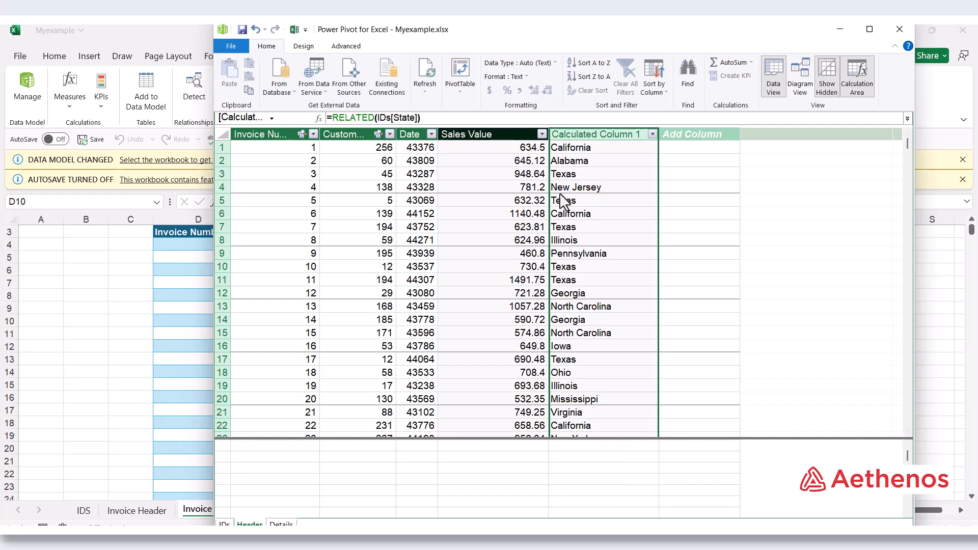
Step: Rename the calculated column that looks up the customer's state as State
{"action": "double_click", "coordinate": [599, 135]}
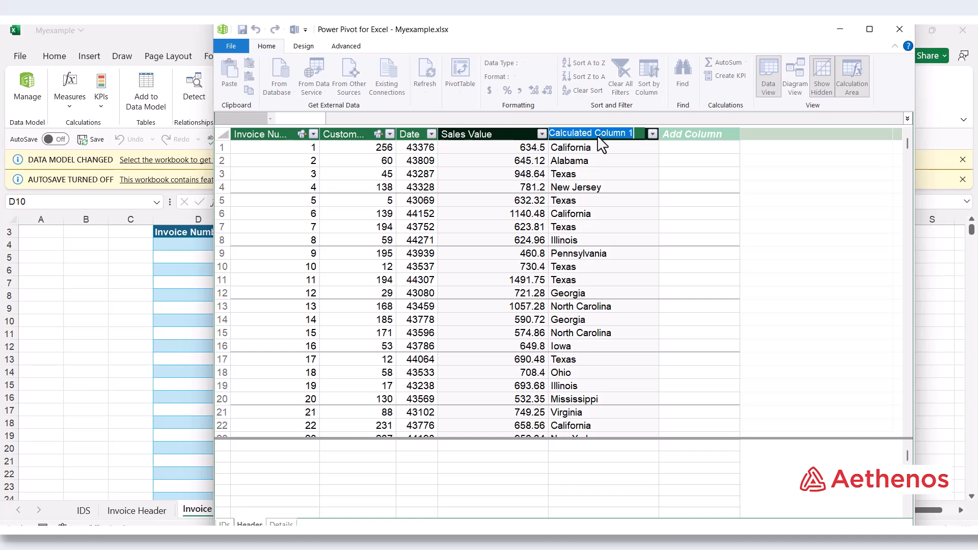
{"action": "type", "text": "State"}
{"action": "key", "text": "Return"}
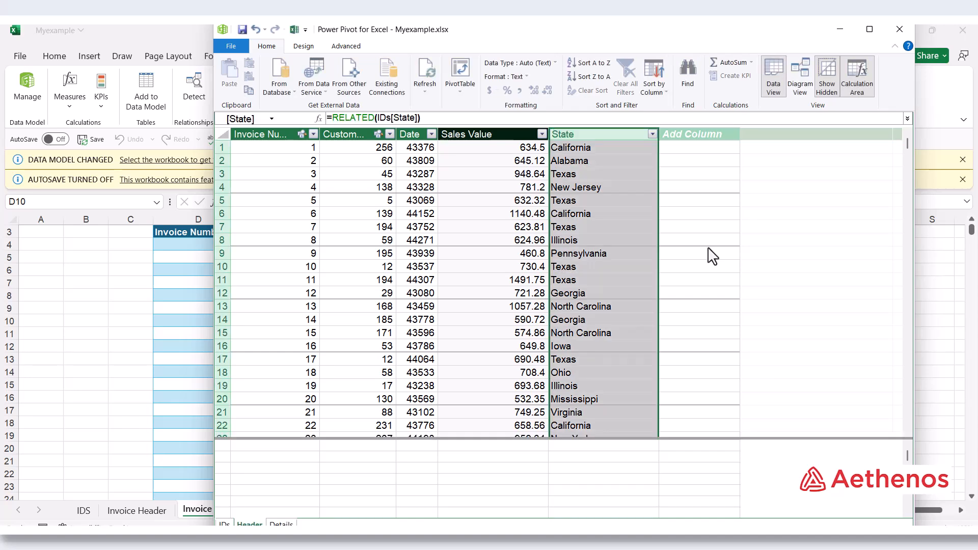
Step: In the Details table, begin a new calculated column with the formula =Details[Unit Price]
{"action": "left_click", "coordinate": [283, 523]}
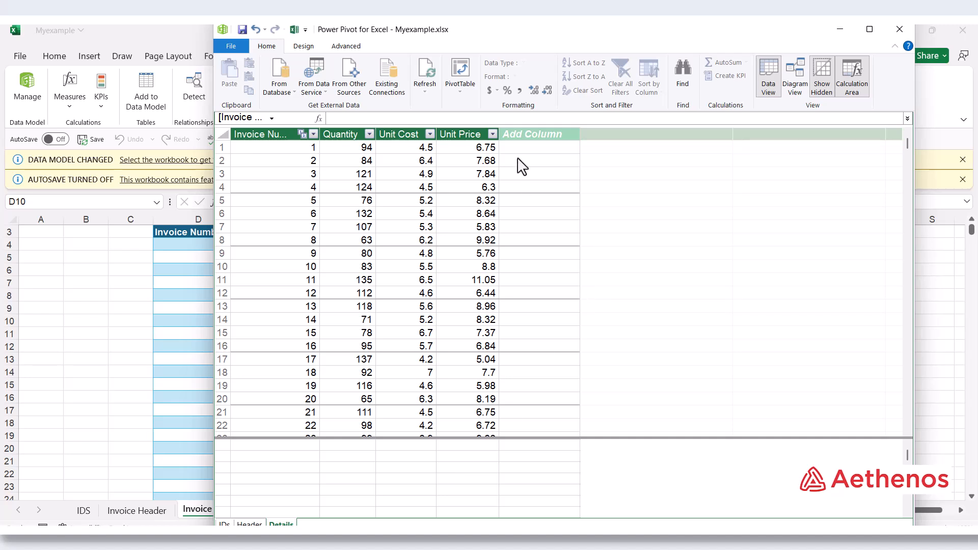
{"action": "left_click", "coordinate": [522, 135]}
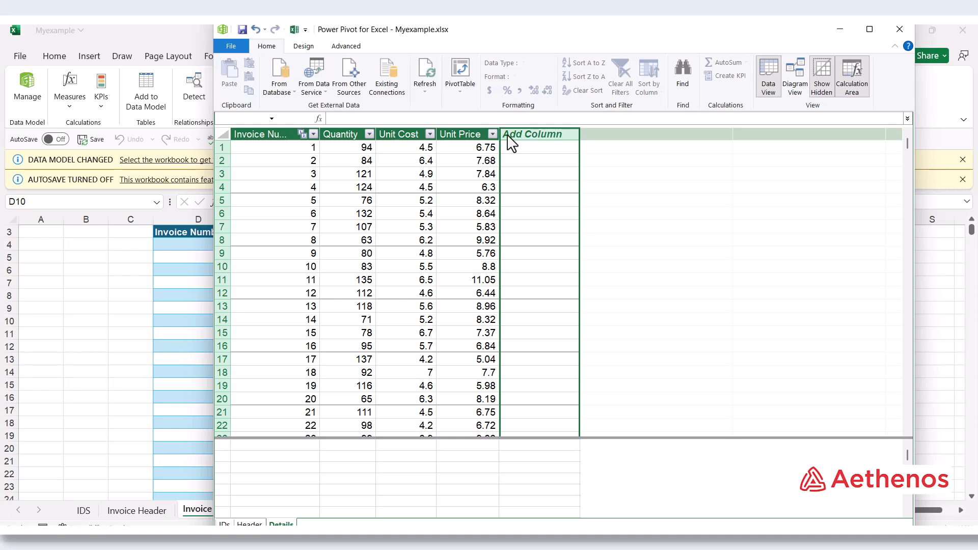
{"action": "left_click", "coordinate": [376, 120]}
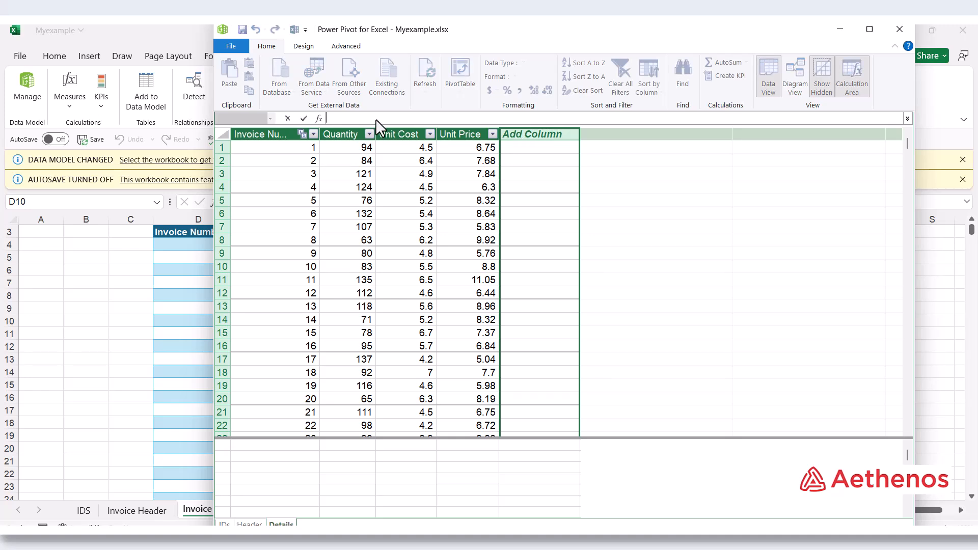
{"action": "type", "text": "="}
{"action": "type", "text": "de"}
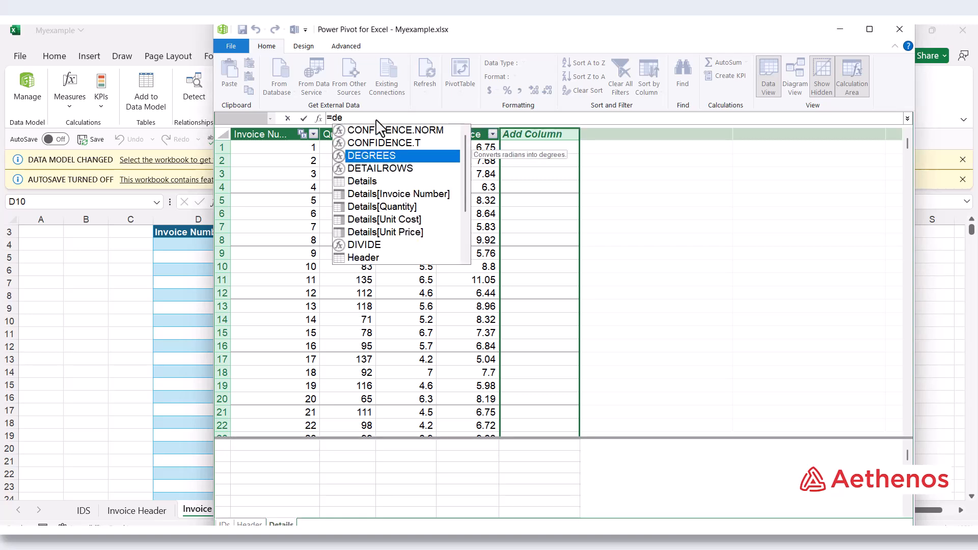
{"action": "type", "text": "t"}
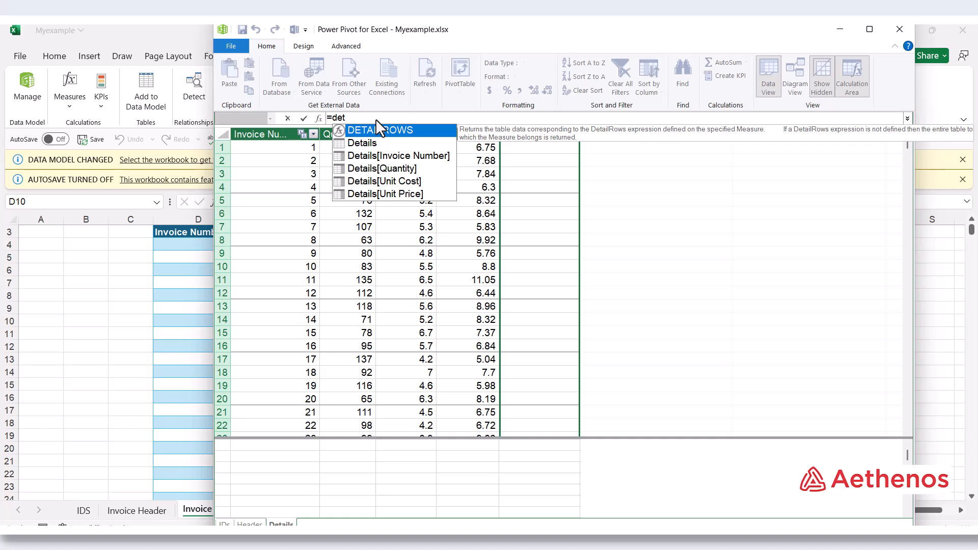
{"action": "key", "text": "Down"}
{"action": "key", "text": "Down"}
{"action": "key", "text": "Down"}
{"action": "key", "text": "Down"}
{"action": "key", "text": "Down"}
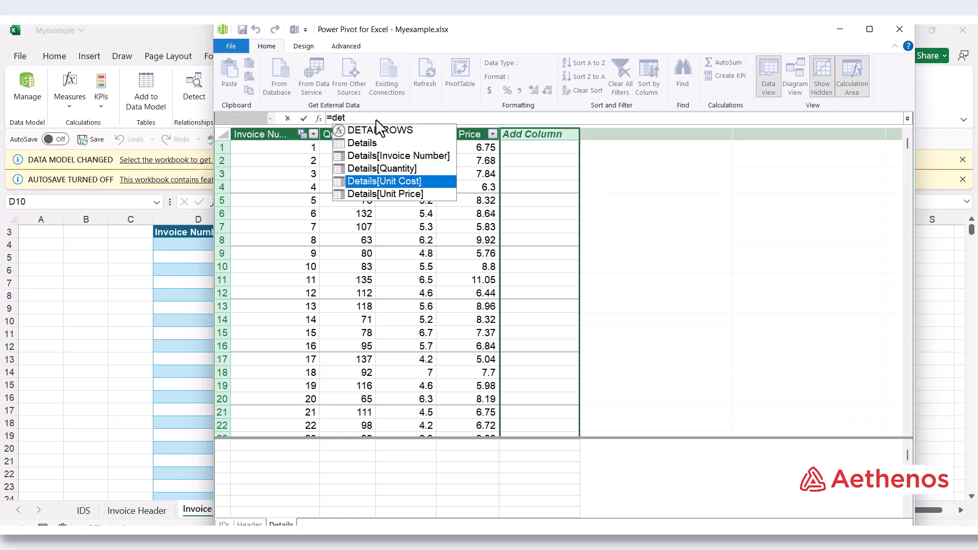
{"action": "key", "text": "Tab"}
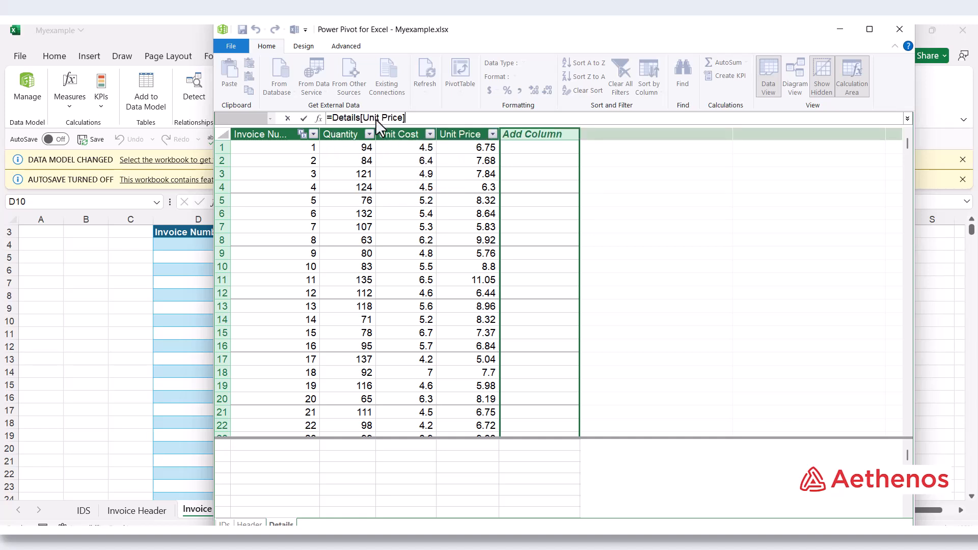
Step: Multiply the unit price by Details[Quantity] to complete the Details table's new column formula
{"action": "type", "text": "*det"}
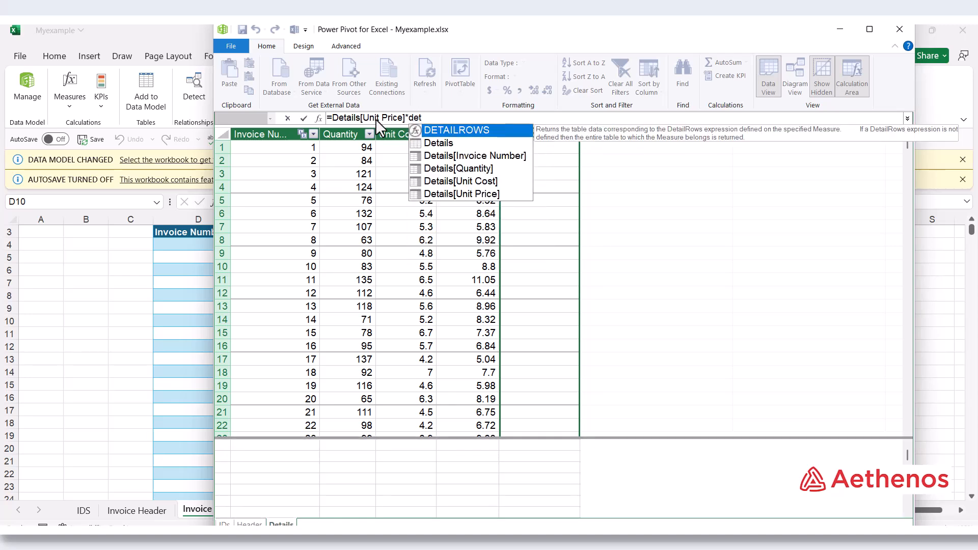
{"action": "key", "text": "Down"}
{"action": "key", "text": "Down"}
{"action": "key", "text": "Down"}
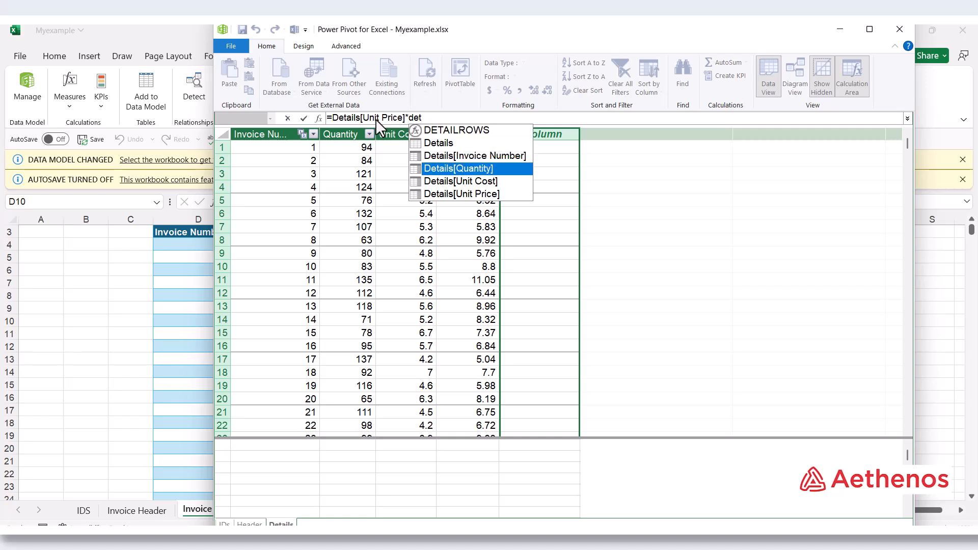
{"action": "key", "text": "Tab"}
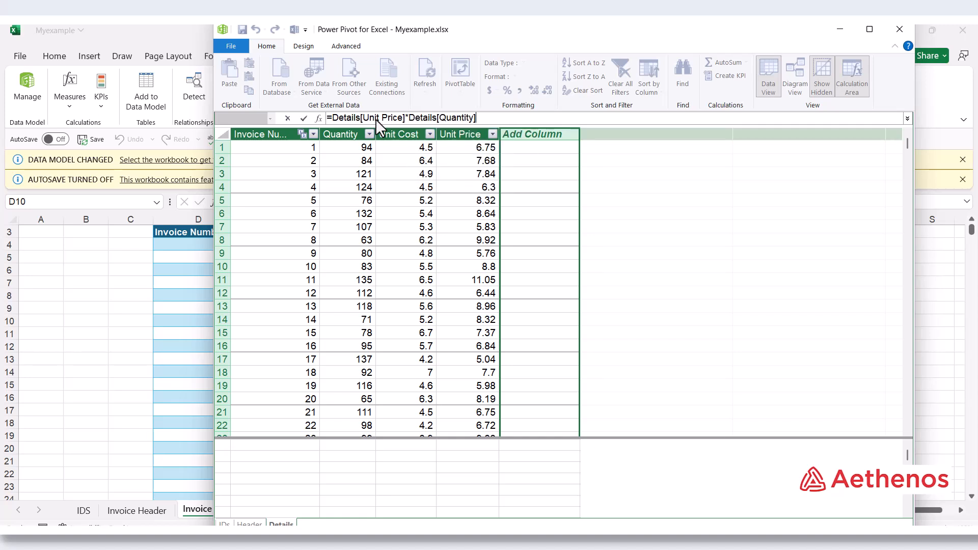
{"action": "key", "text": "Return"}
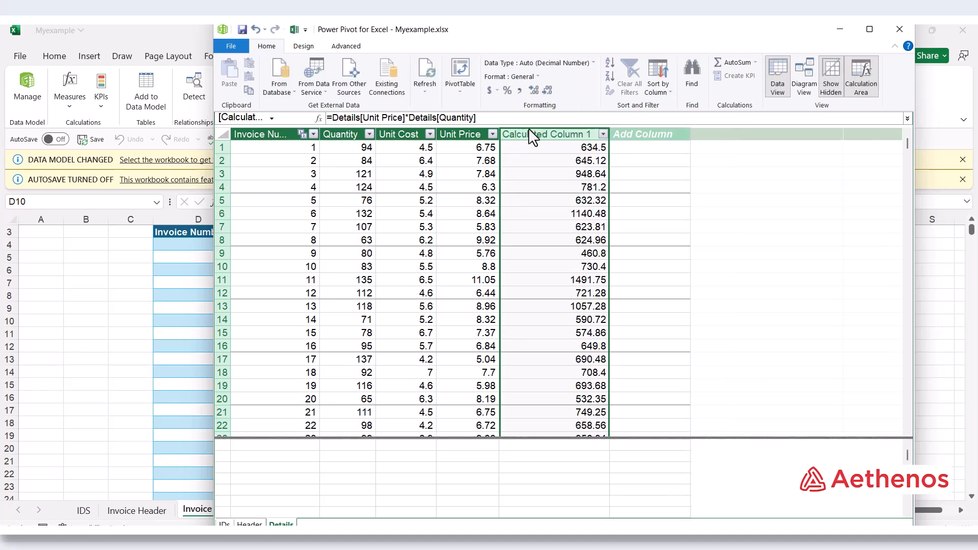
Step: Rename the new calculated column in the Details table as Total Revenue
{"action": "double_click", "coordinate": [526, 135]}
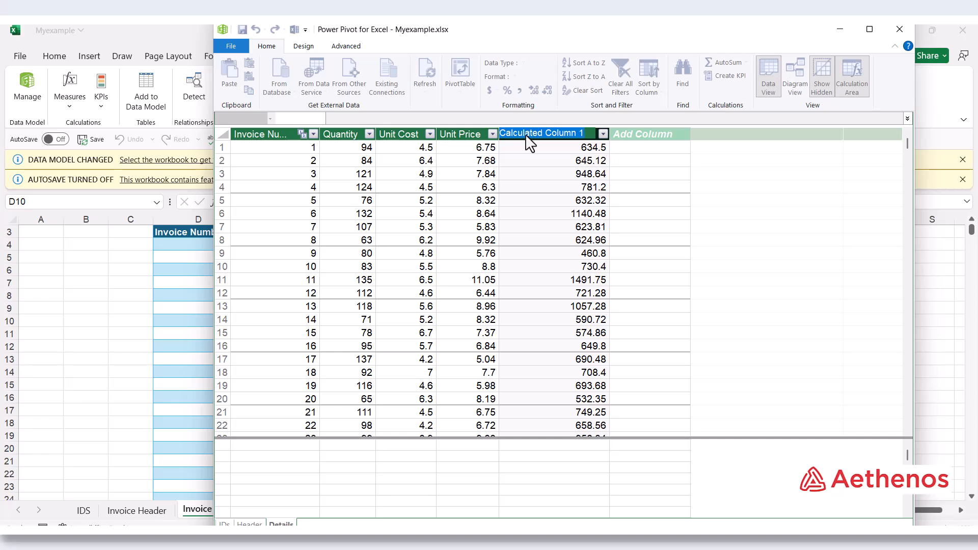
{"action": "type", "text": "Total Reven"}
{"action": "type", "text": "ue"}
{"action": "key", "text": "Return"}
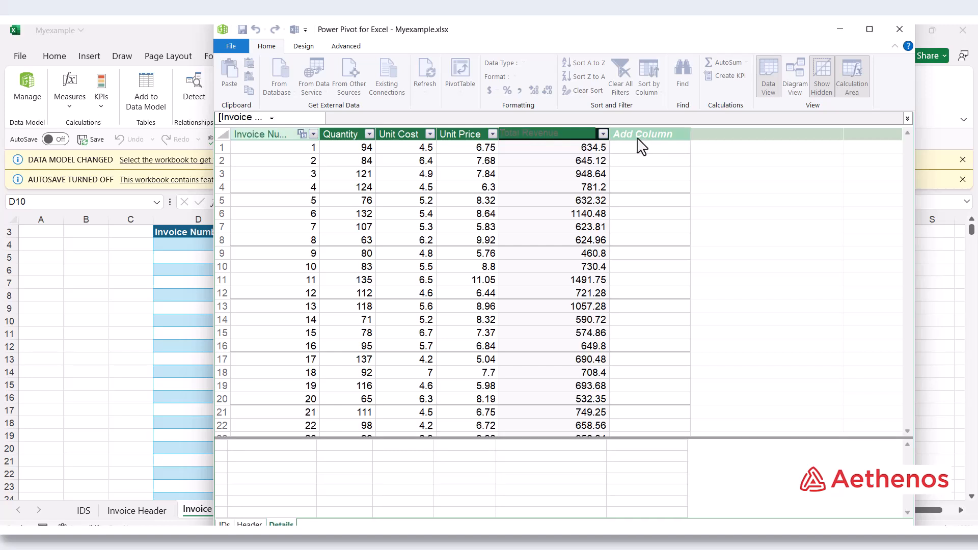
Step: In the Details table, start another calculated column with the formula =Details[Unit Cost]
{"action": "left_click", "coordinate": [637, 139]}
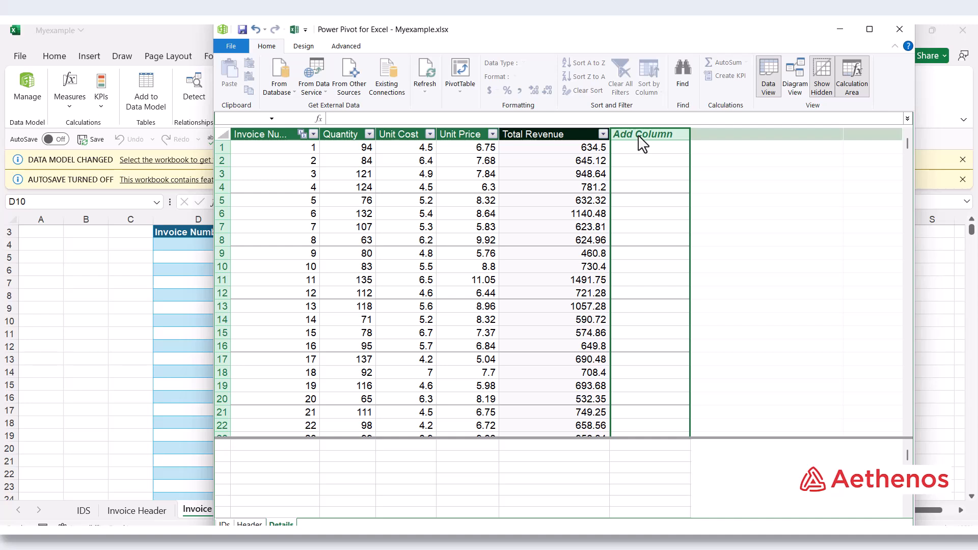
{"action": "left_click", "coordinate": [380, 119]}
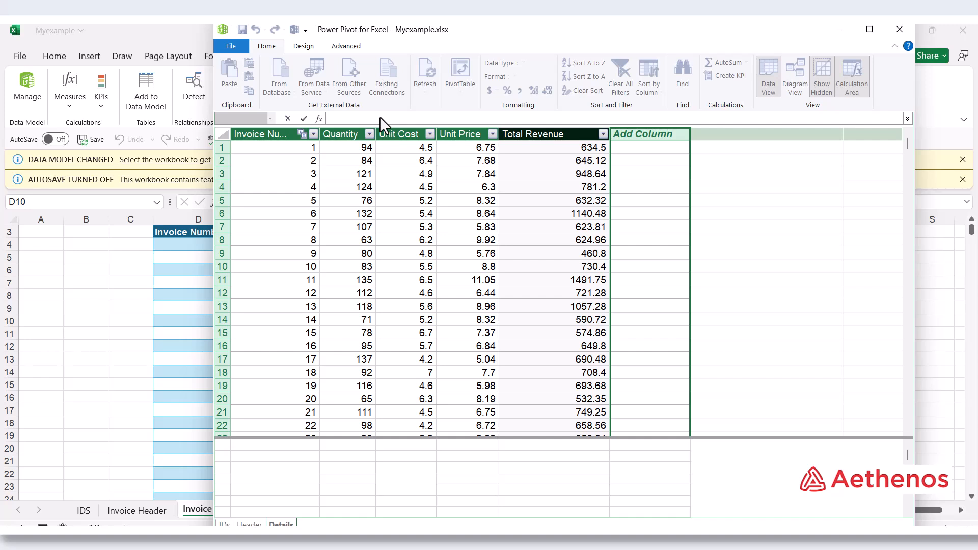
{"action": "type", "text": "=det"}
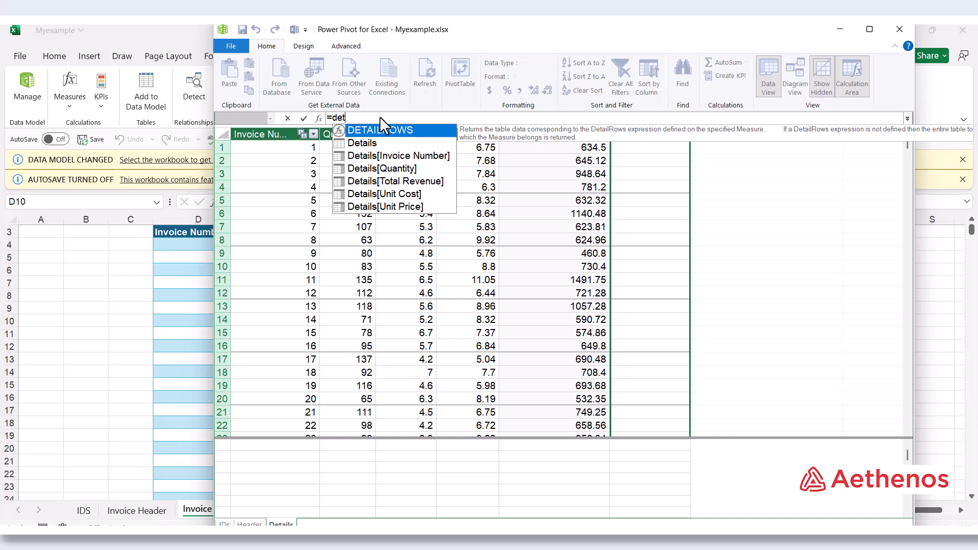
{"action": "key", "text": "Down"}
{"action": "key", "text": "Down"}
{"action": "key", "text": "Down"}
{"action": "key", "text": "Down"}
{"action": "key", "text": "Down"}
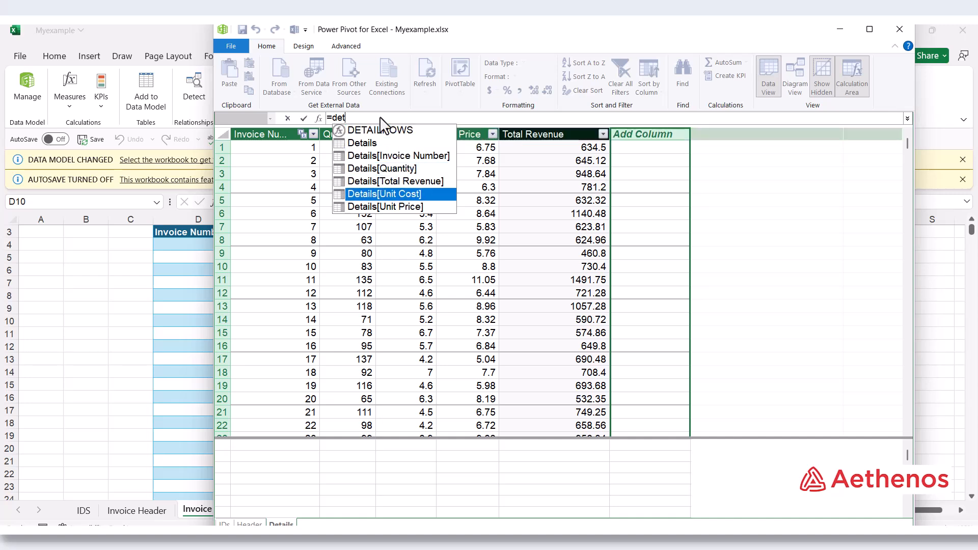
{"action": "key", "text": "Tab"}
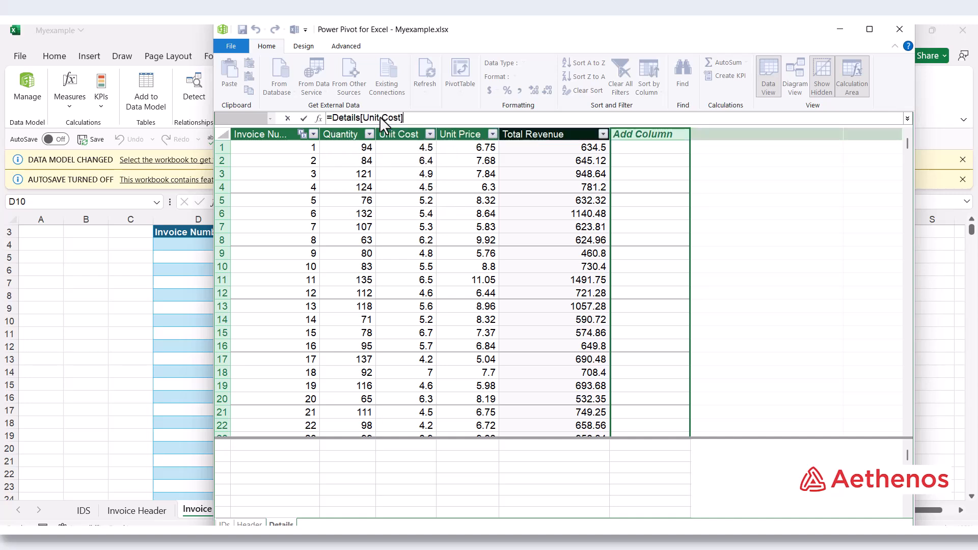
Step: Multiply the unit cost by Details[Quantity] and commit the new column's formula
{"action": "type", "text": "*det"}
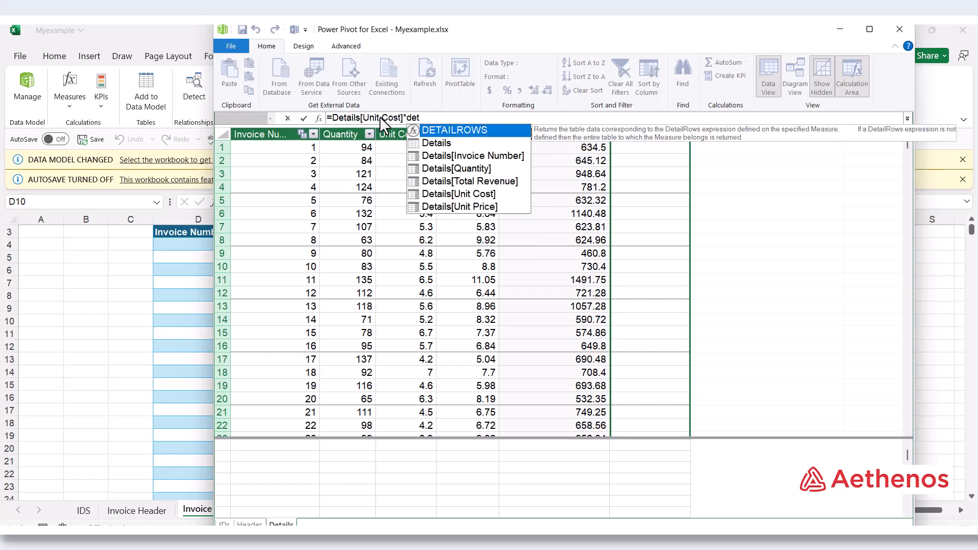
{"action": "key", "text": "Down"}
{"action": "key", "text": "Down"}
{"action": "key", "text": "Down"}
{"action": "key", "text": "Down"}
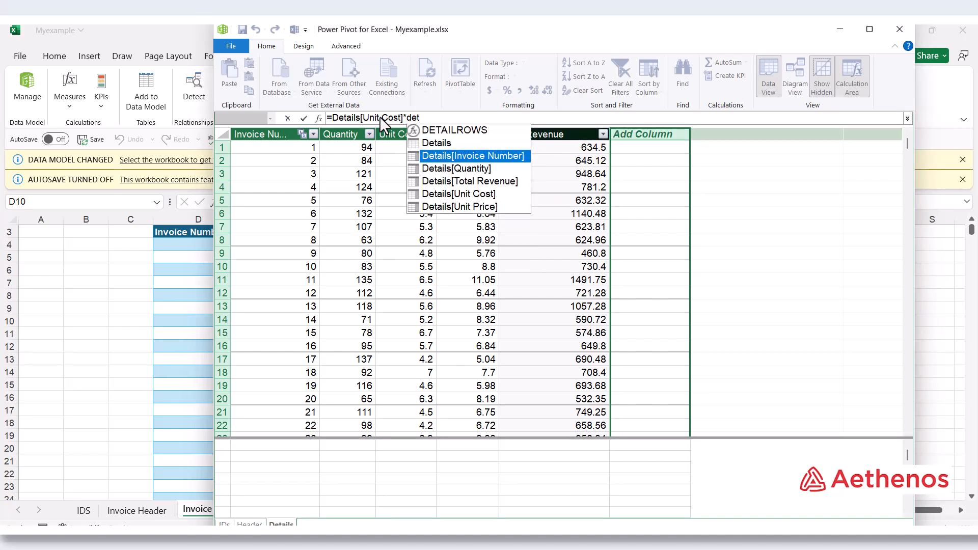
{"action": "key", "text": "Up"}
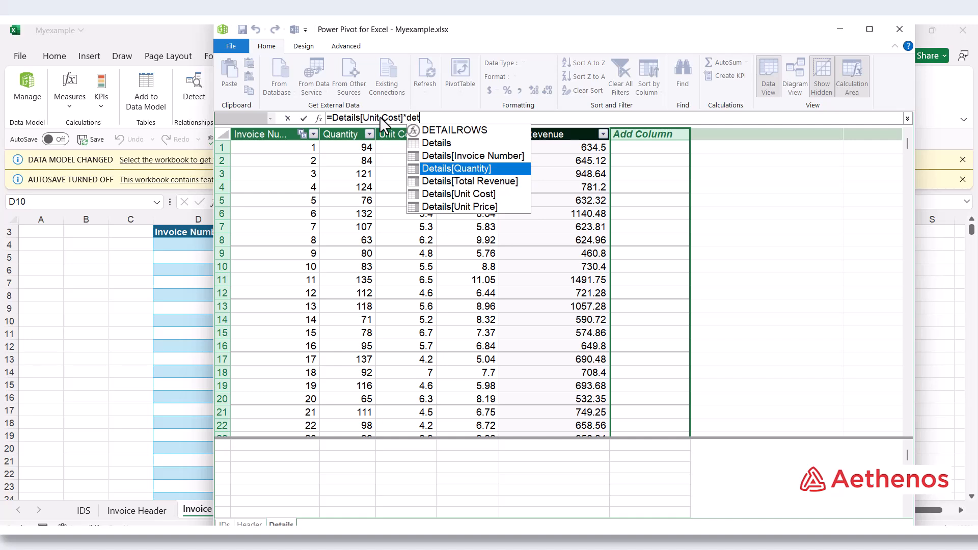
{"action": "key", "text": "Tab"}
{"action": "key", "text": "Return"}
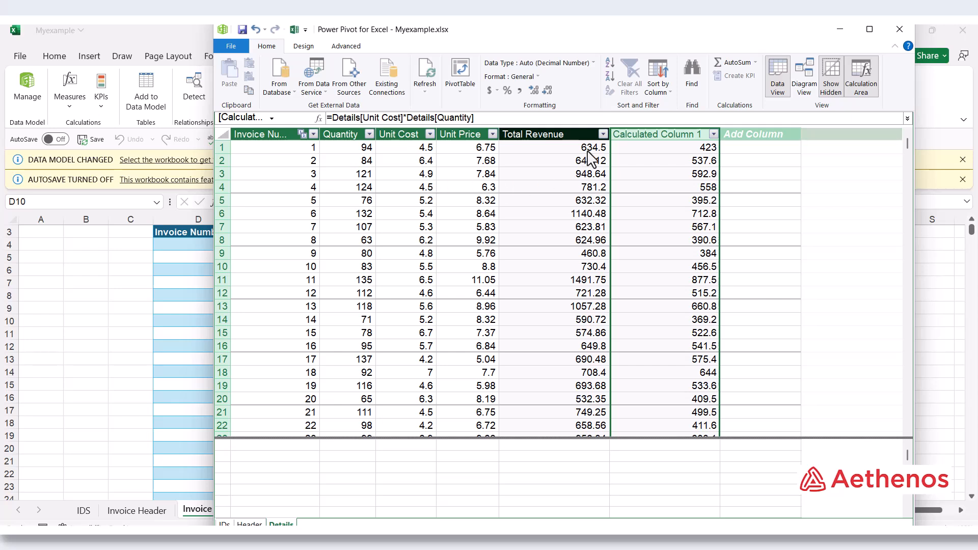
Step: Rename the calculated column that multiplies unit cost by quantity as Total Cost
{"action": "double_click", "coordinate": [640, 137]}
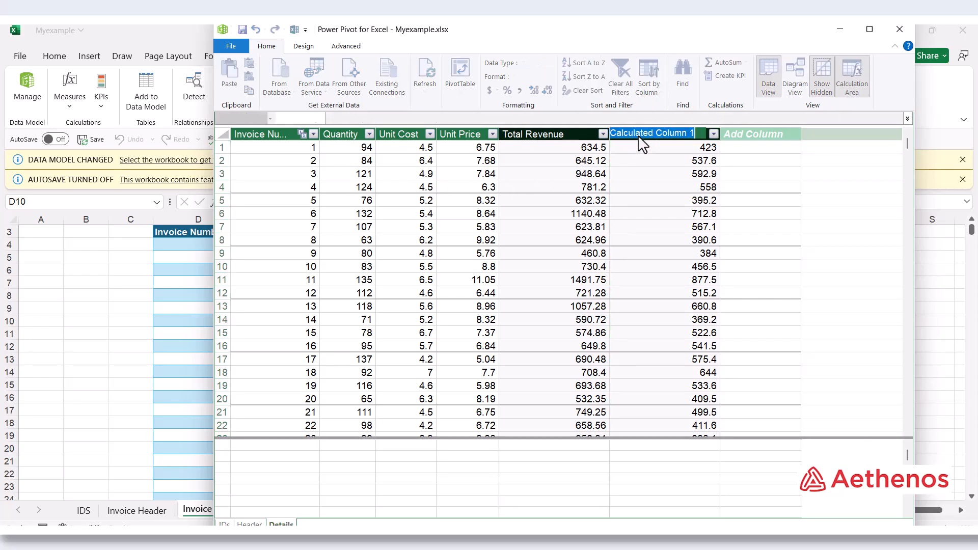
{"action": "type", "text": "Total Cost"}
{"action": "left_click", "coordinate": [739, 182]}
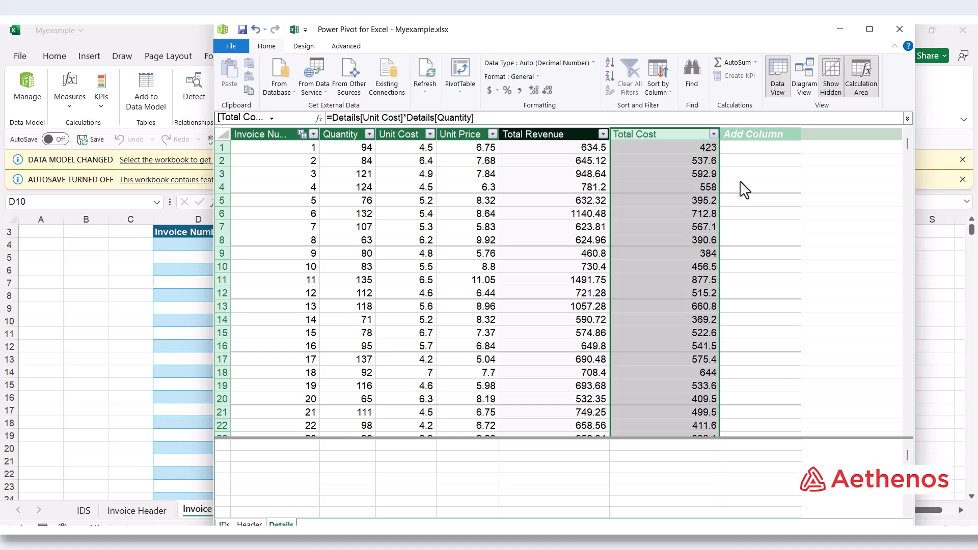
Step: Add a further calculated column to the Details table, starting its formula with =Details[Total Revenue]
{"action": "left_click", "coordinate": [739, 139]}
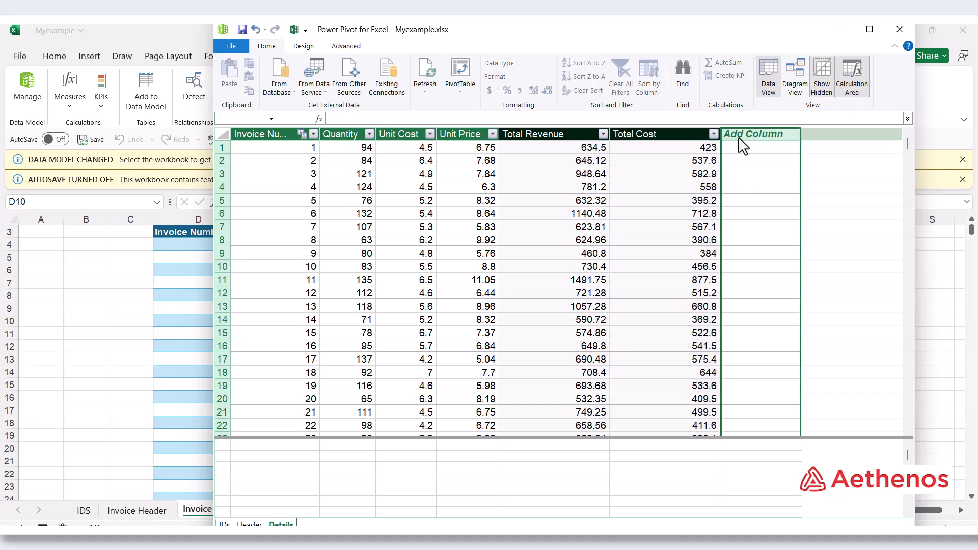
{"action": "left_click", "coordinate": [337, 119]}
{"action": "type", "text": "="}
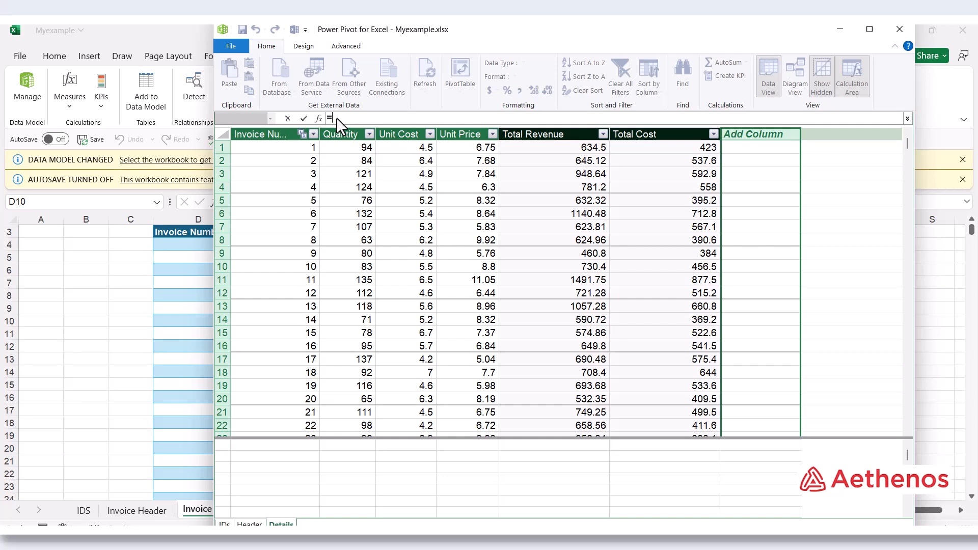
{"action": "type", "text": "det"}
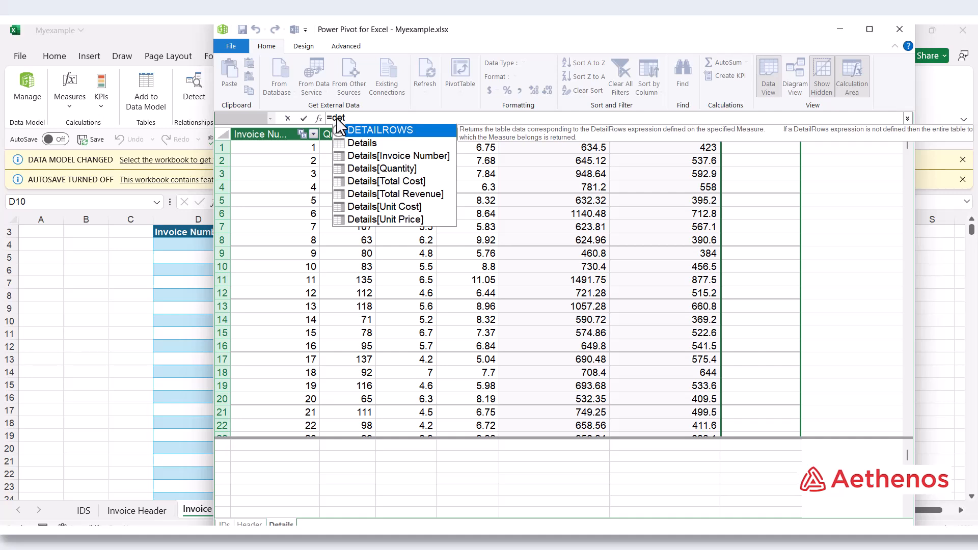
{"action": "key", "text": "Down"}
{"action": "key", "text": "Down"}
{"action": "key", "text": "Down"}
{"action": "key", "text": "Down"}
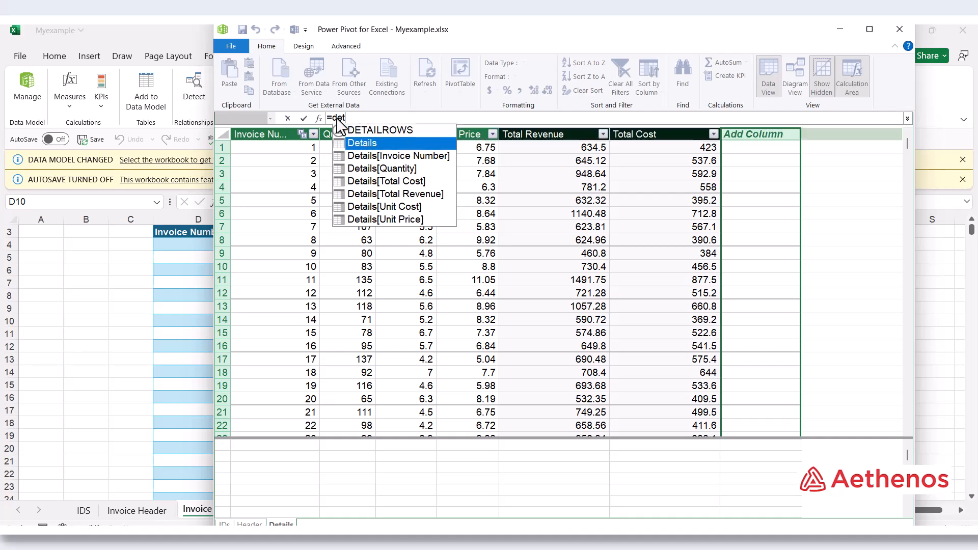
{"action": "key", "text": "Down"}
{"action": "key", "text": "Down"}
{"action": "key", "text": "Down"}
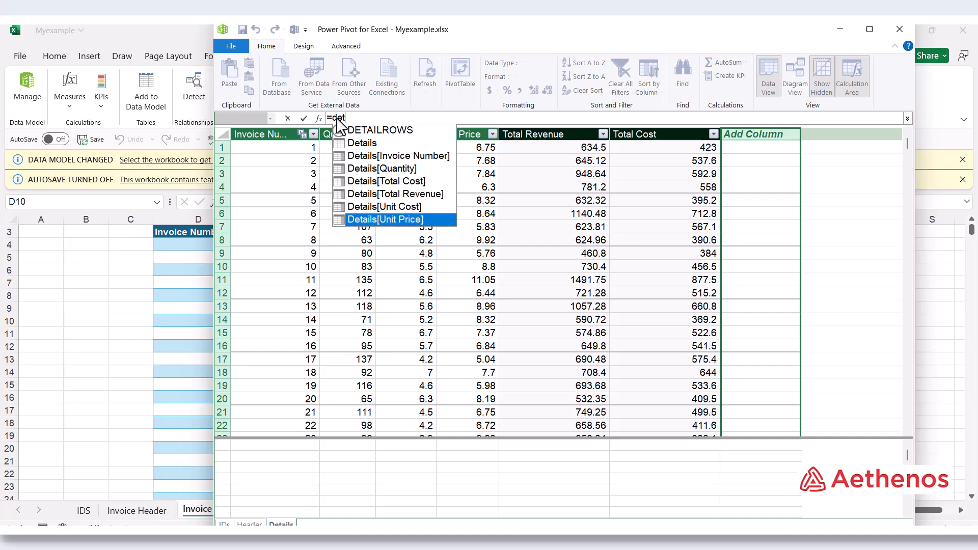
{"action": "key", "text": "Up"}
{"action": "key", "text": "Up"}
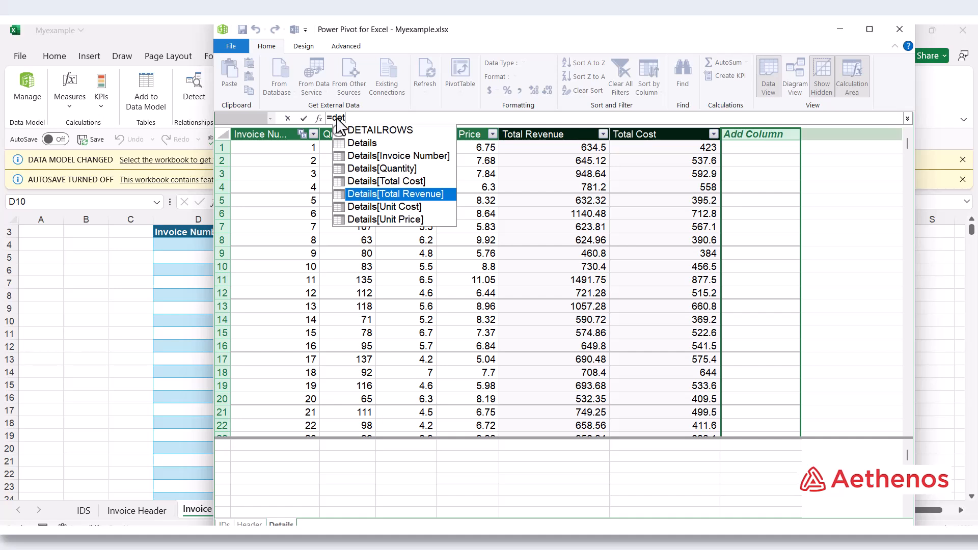
{"action": "key", "text": "Tab"}
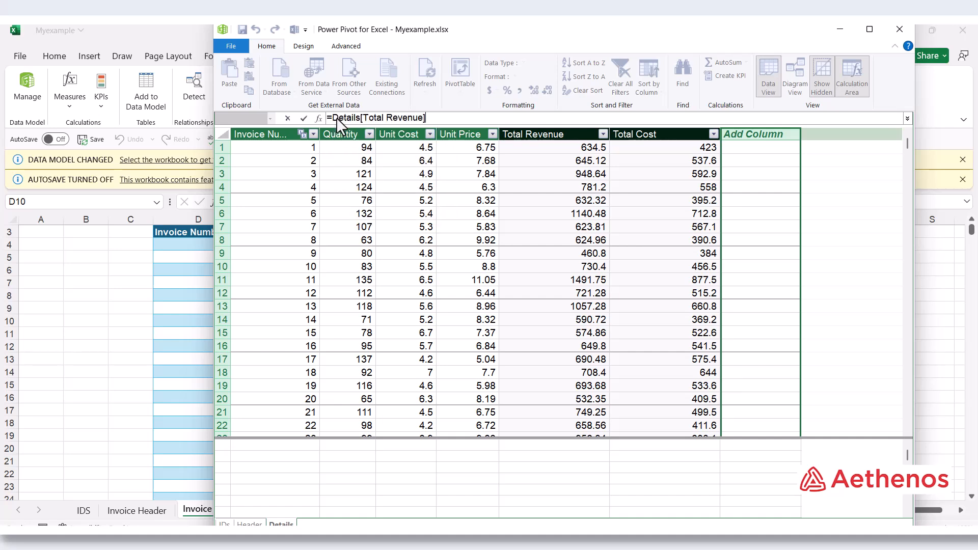
Step: Subtract Details[Total Cost] from the total revenue and commit the column formula
{"action": "type", "text": "-det"}
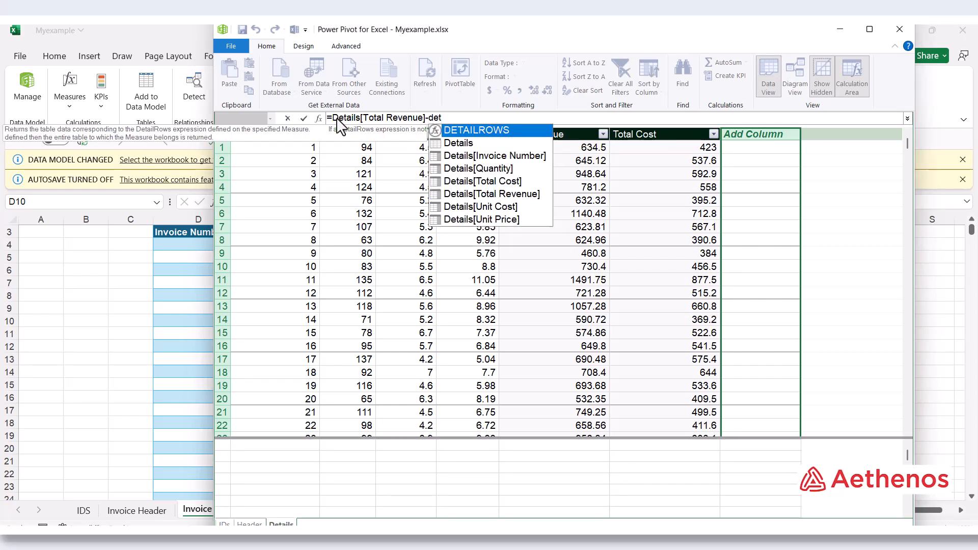
{"action": "key", "text": "Down"}
{"action": "key", "text": "Down"}
{"action": "key", "text": "Down"}
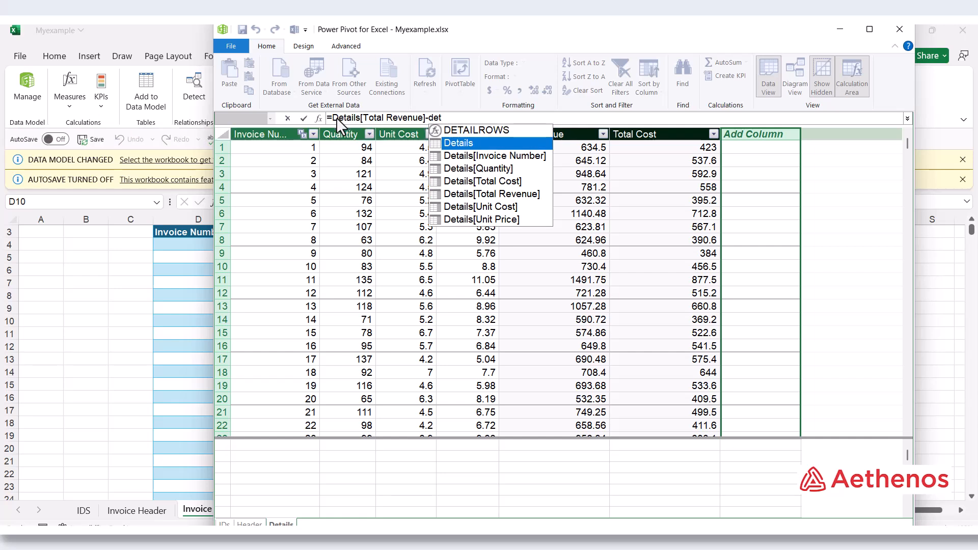
{"action": "key", "text": "Down"}
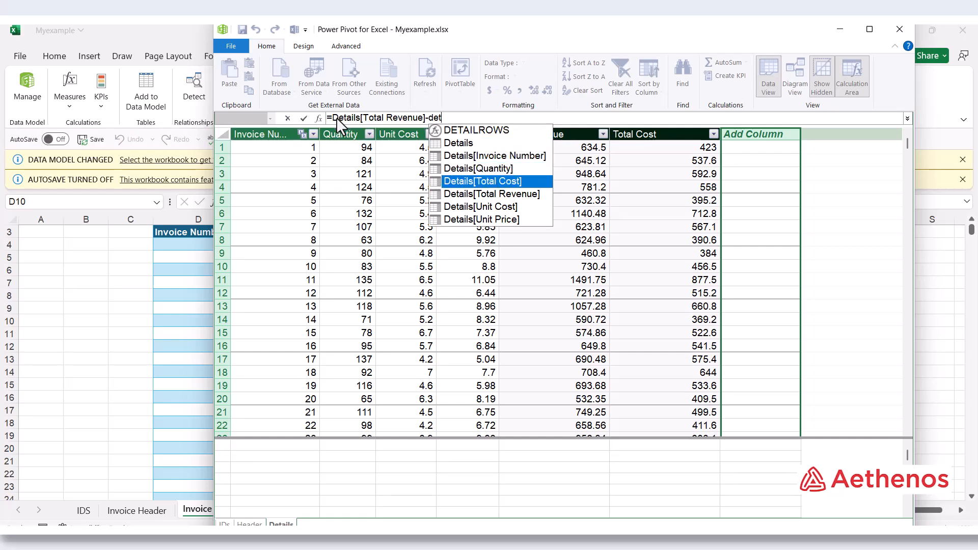
{"action": "key", "text": "Tab"}
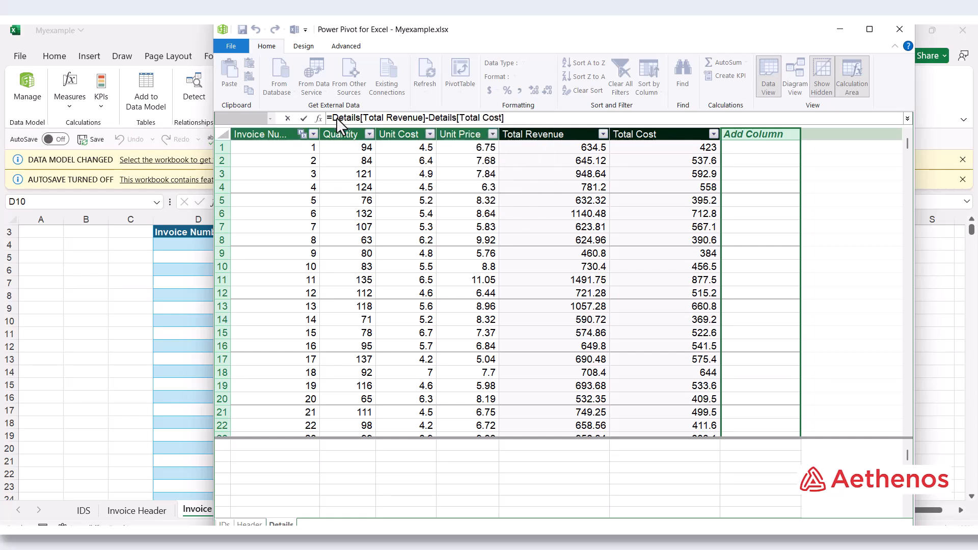
{"action": "key", "text": "Return"}
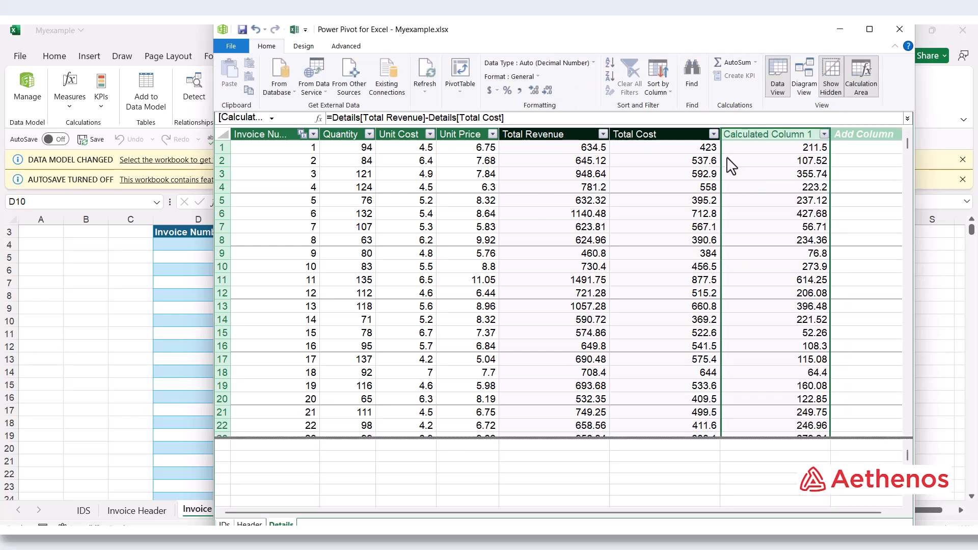
Step: Rename the calculated column that subtracts cost from revenue as "Toatal Profit"
{"action": "double_click", "coordinate": [745, 133]}
{"action": "type", "text": "T"}
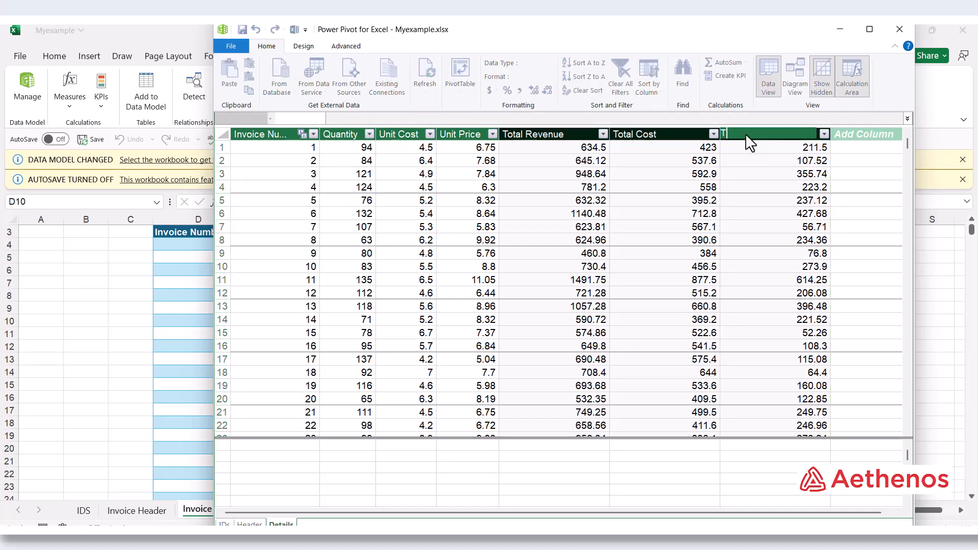
{"action": "type", "text": "oatal Profit"}
{"action": "key", "text": "Return"}
{"action": "left_click", "coordinate": [722, 215]}
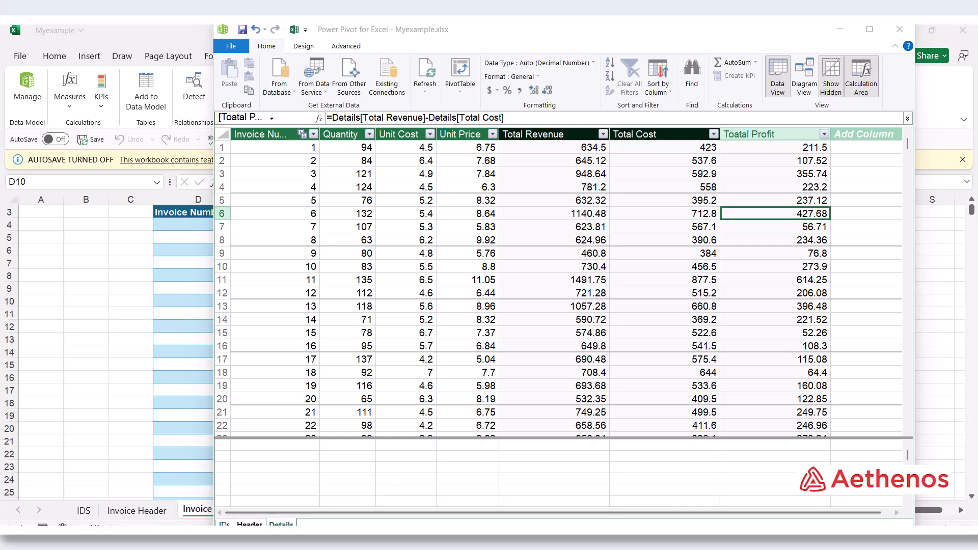
Step: Move the Header table after Details in the data model, and switch to the Invoice Header sheet of the Excel workbook
{"action": "left_click_drag", "start_coordinate": [250, 523], "coordinate": [301, 524]}
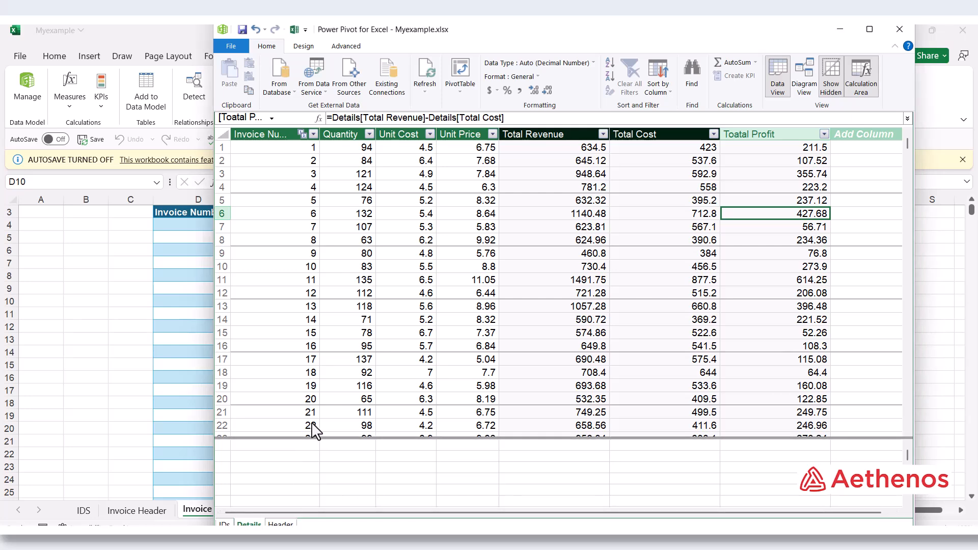
{"action": "left_click", "coordinate": [91, 417]}
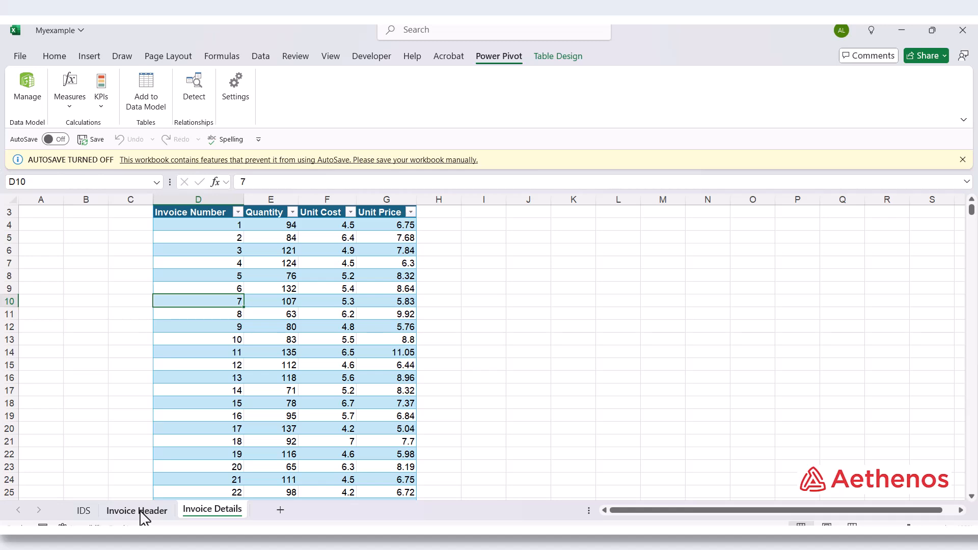
{"action": "left_click", "coordinate": [144, 511]}
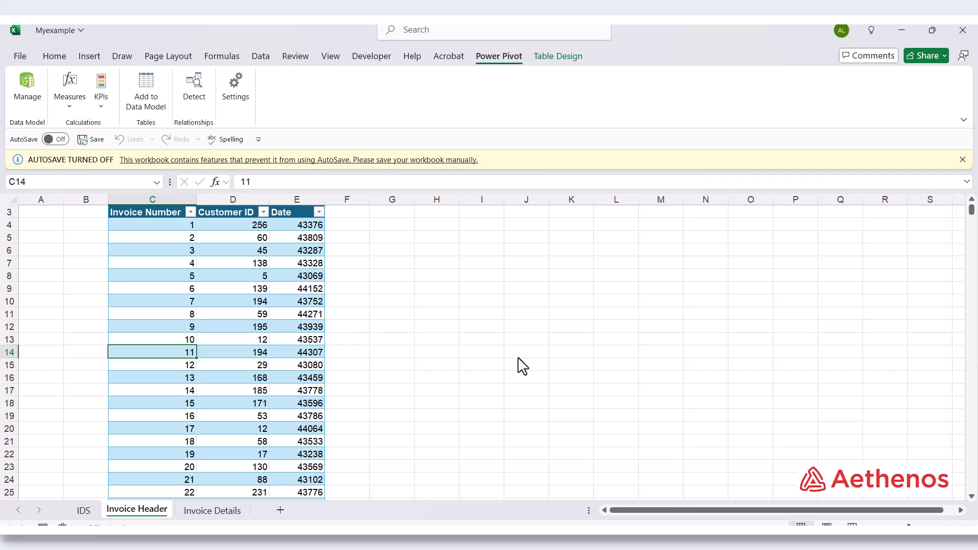
Step: Start a new Power Pivot measure and assign it to the Header table
{"action": "left_click", "coordinate": [74, 103]}
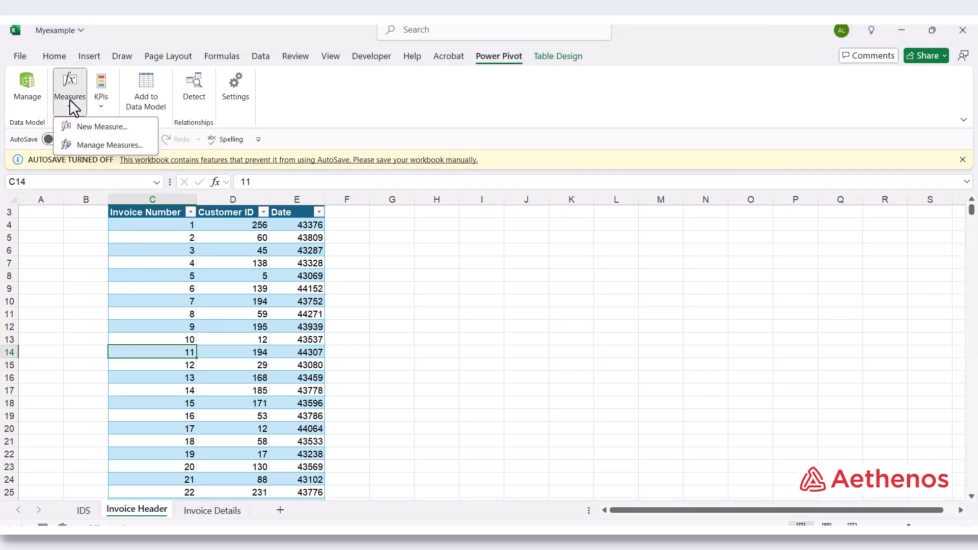
{"action": "left_click", "coordinate": [89, 127]}
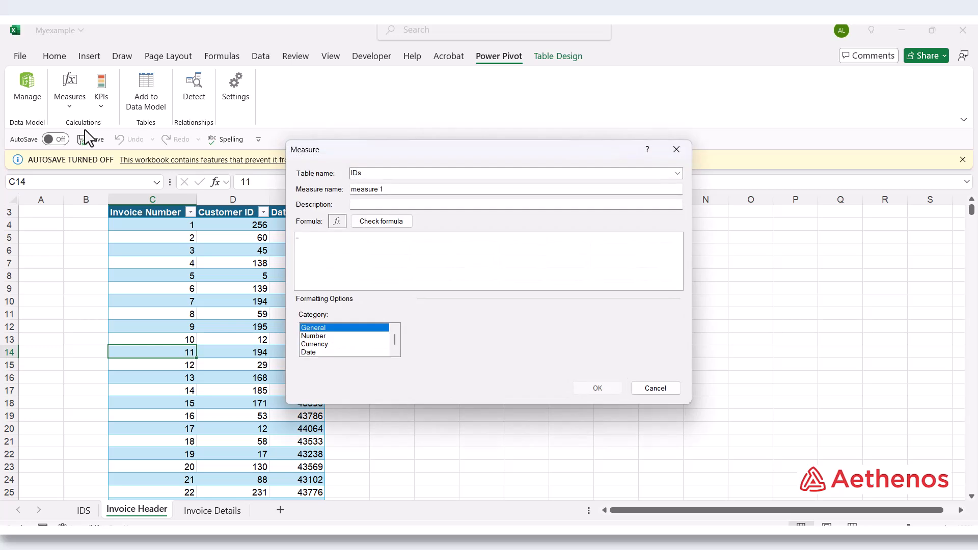
{"action": "left_click_drag", "start_coordinate": [451, 170], "coordinate": [637, 211]}
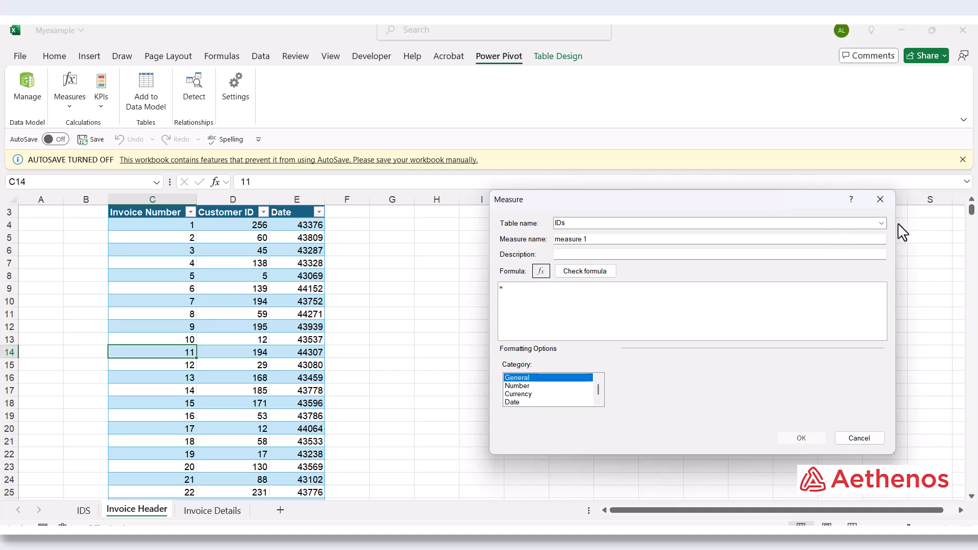
{"action": "left_click", "coordinate": [880, 223]}
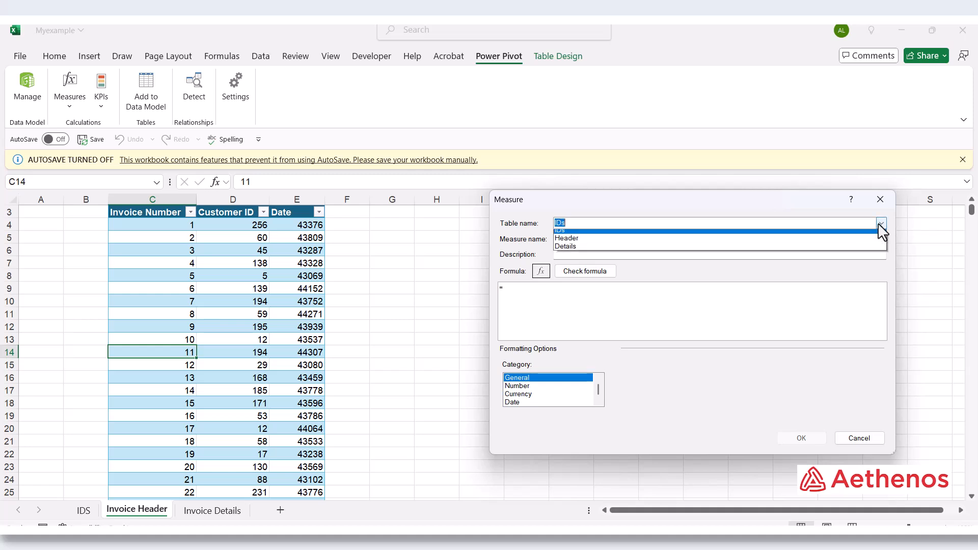
{"action": "left_click", "coordinate": [832, 242]}
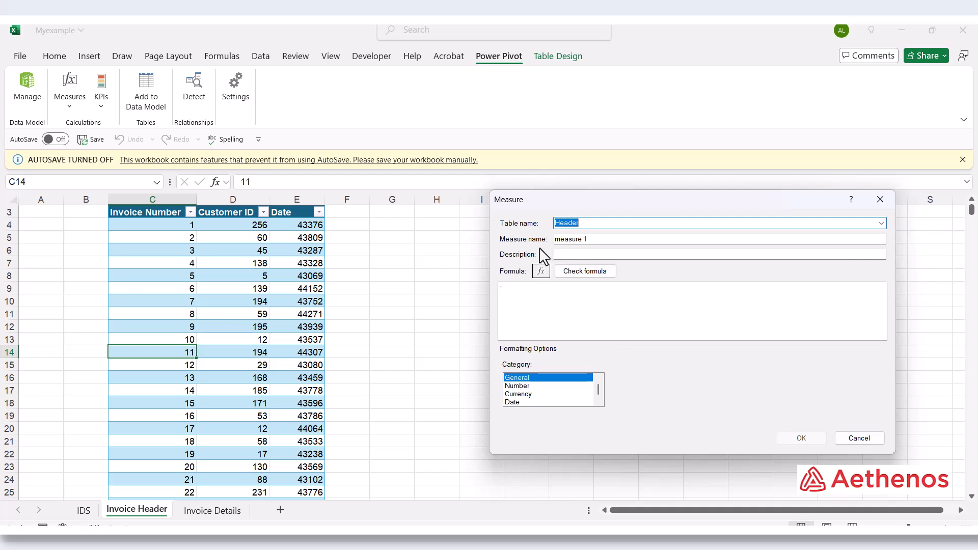
Step: Name the new measure Total Sales and place the cursor in its formula
{"action": "double_click", "coordinate": [596, 243]}
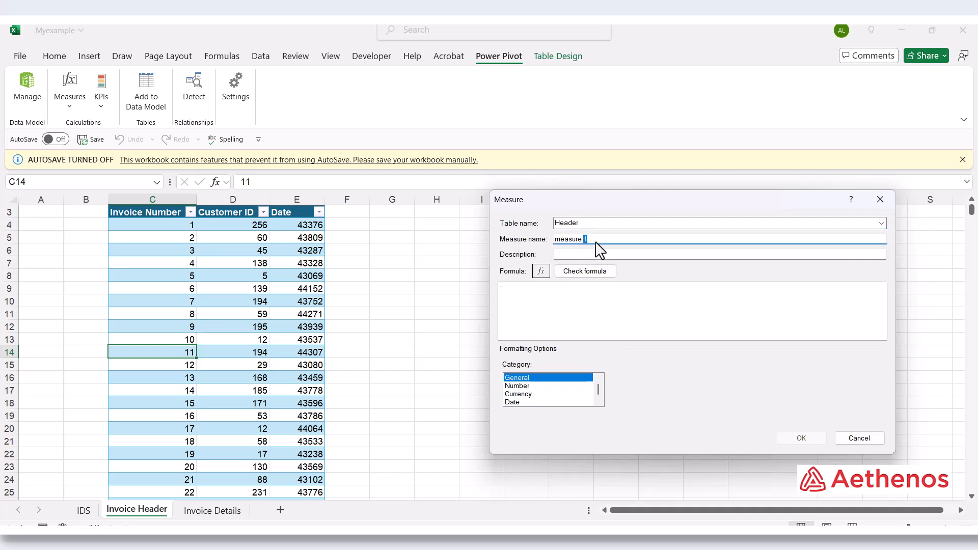
{"action": "left_click_drag", "start_coordinate": [596, 242], "coordinate": [554, 243]}
{"action": "type", "text": "Total S"}
{"action": "type", "text": "ales"}
{"action": "left_click", "coordinate": [515, 297]}
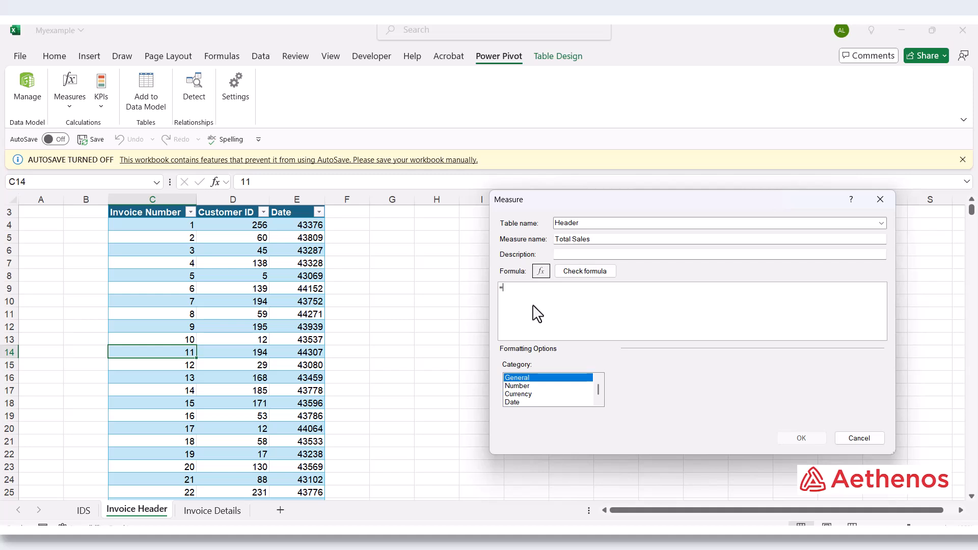
Step: Complete the Total Sales formula as =SUM([Sales Value]) and save the measure
{"action": "type", "text": "su"}
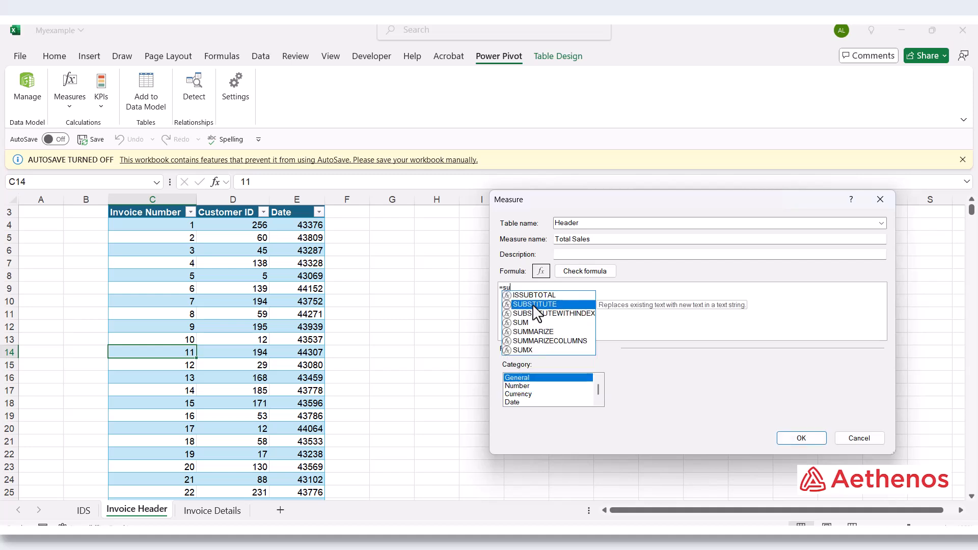
{"action": "type", "text": "m("}
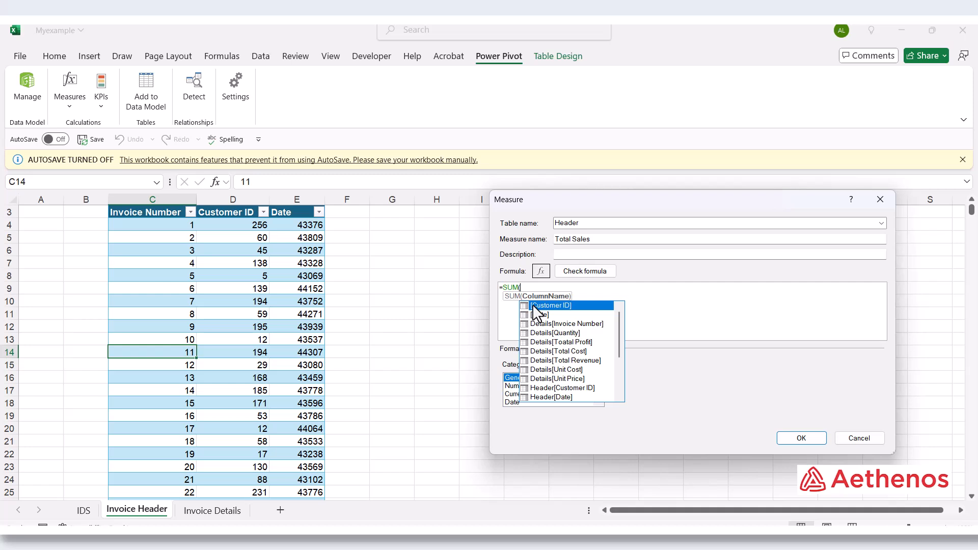
{"action": "key", "text": "Down"}
{"action": "key", "text": "Down"}
{"action": "key", "text": "Down"}
{"action": "key", "text": "Down"}
{"action": "key", "text": "Down"}
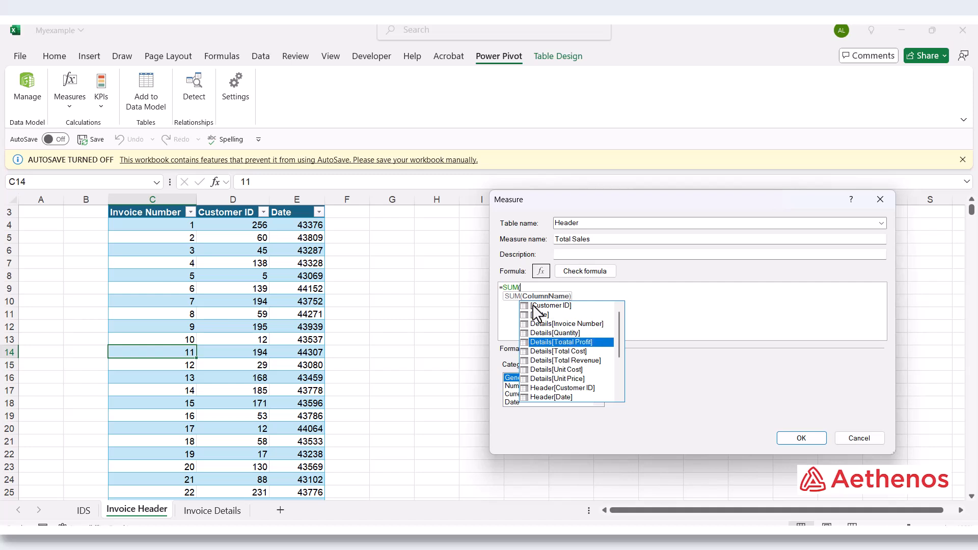
{"action": "key", "text": "Down"}
{"action": "key", "text": "Down"}
{"action": "key", "text": "Down"}
{"action": "key", "text": "Down"}
{"action": "key", "text": "Down"}
{"action": "key", "text": "Down"}
{"action": "key", "text": "Down"}
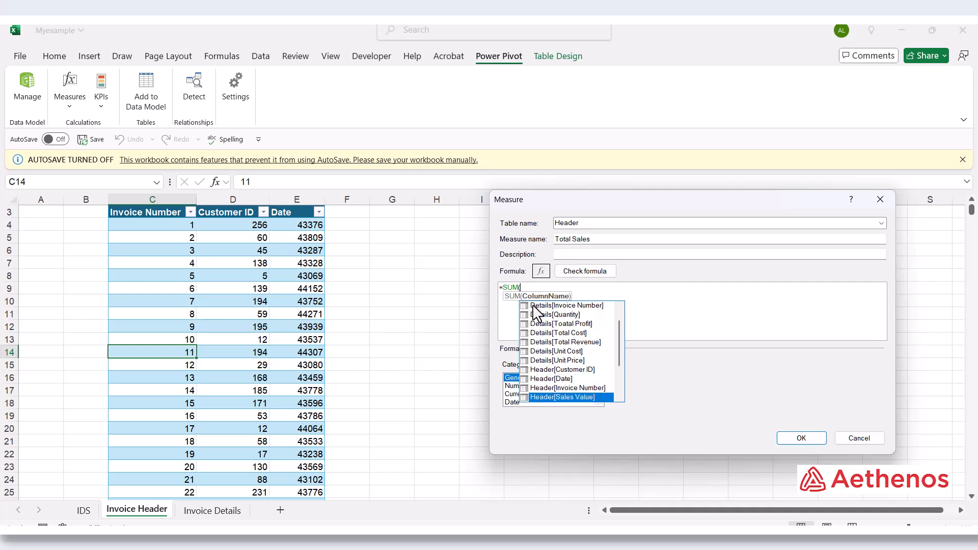
{"action": "key", "text": "Down"}
{"action": "key", "text": "Down"}
{"action": "key", "text": "Down"}
{"action": "key", "text": "Down"}
{"action": "key", "text": "Down"}
{"action": "key", "text": "Down"}
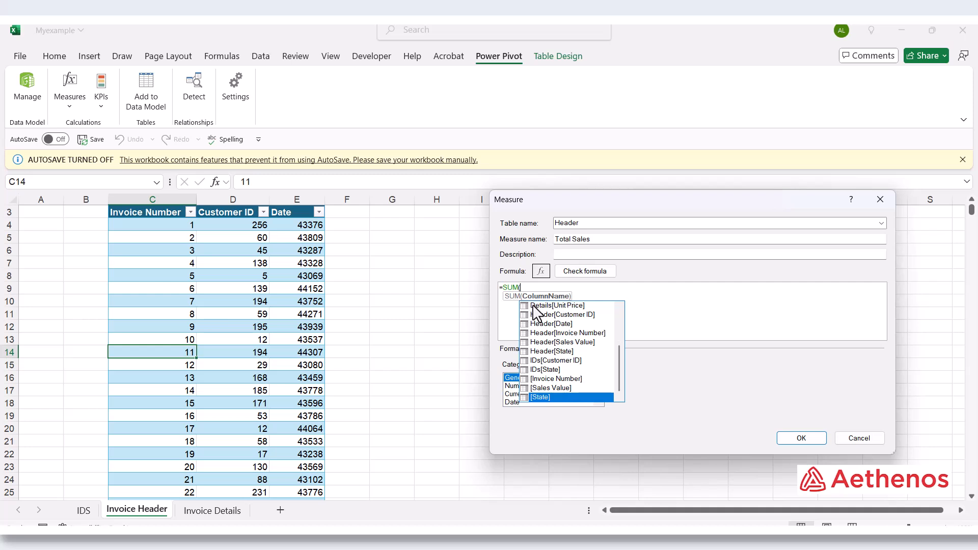
{"action": "key", "text": "Up"}
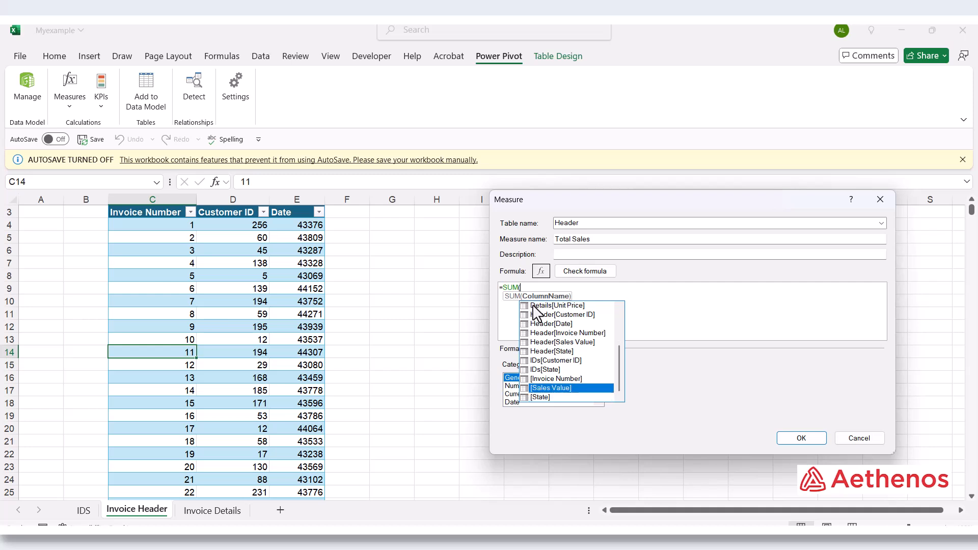
{"action": "double_click", "coordinate": [558, 390]}
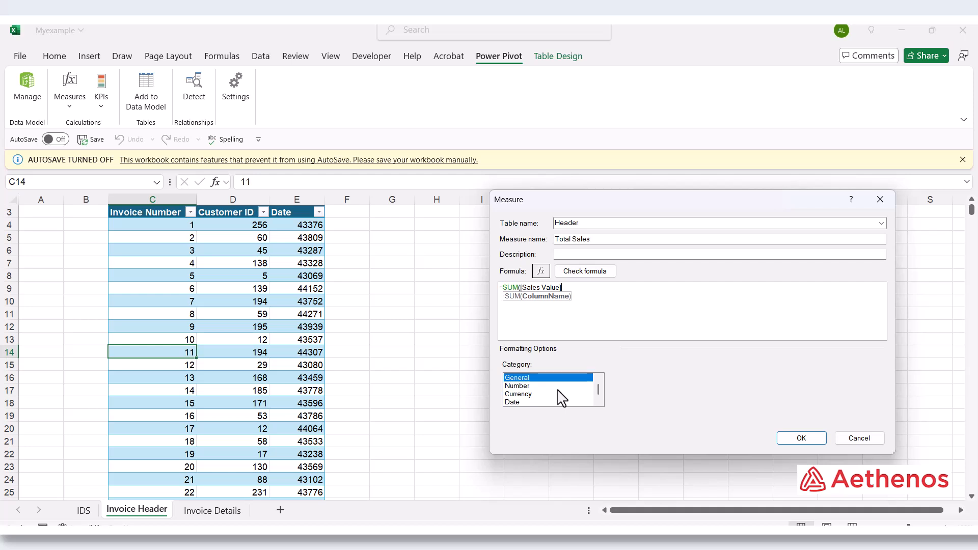
{"action": "type", "text": ")"}
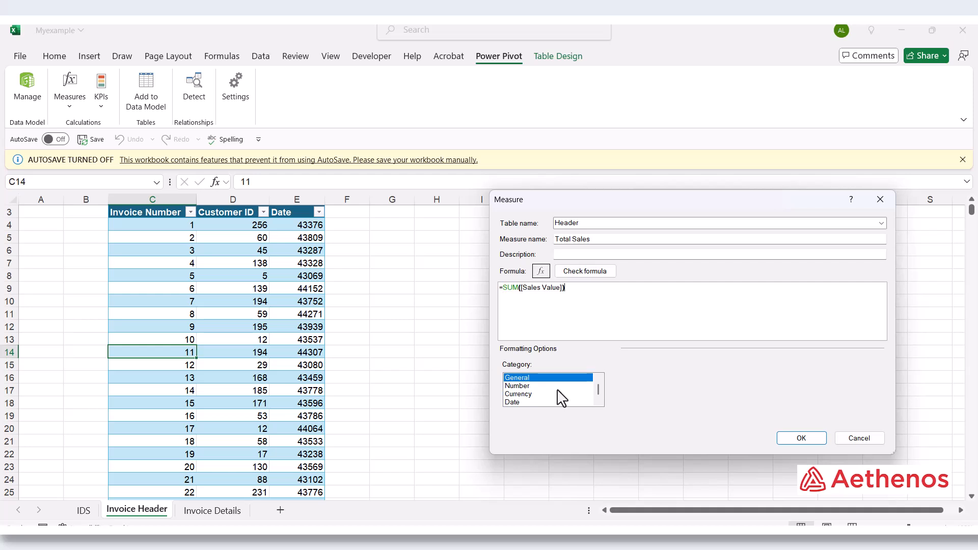
{"action": "left_click", "coordinate": [801, 439]}
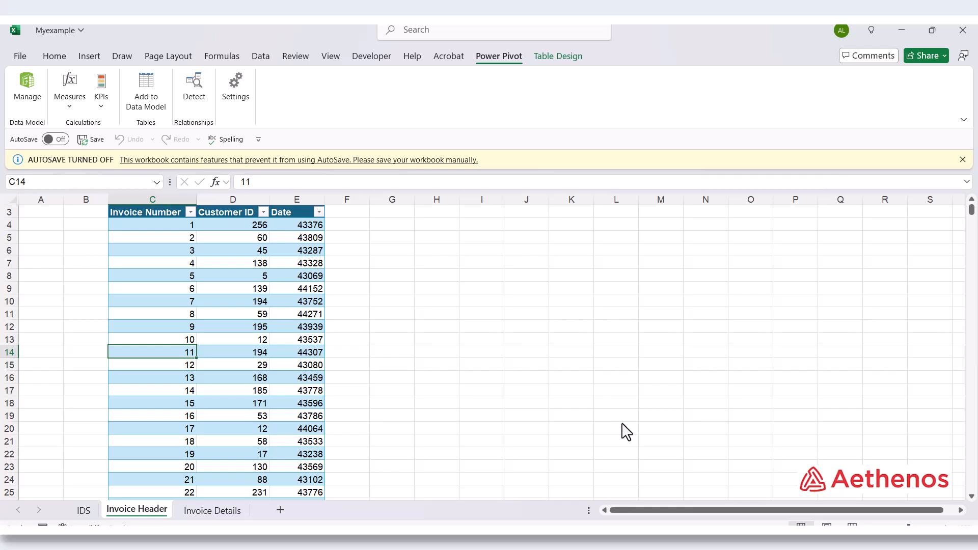
Step: Switch to the Header table in the Power Pivot window and widen the Invoice Number column to fit the Total Sales measure
{"action": "mouse_move", "coordinate": [672, 532]}
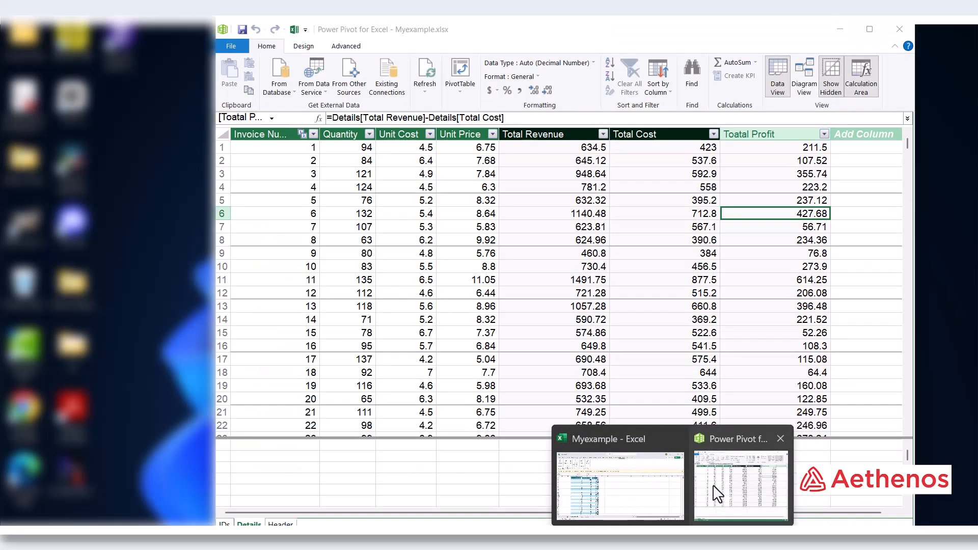
{"action": "left_click", "coordinate": [716, 492]}
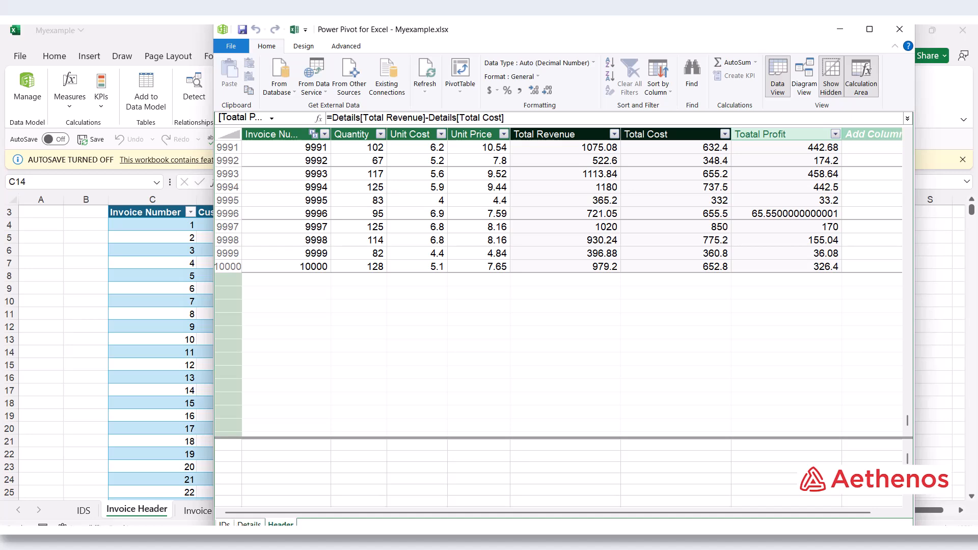
{"action": "left_click", "coordinate": [280, 524]}
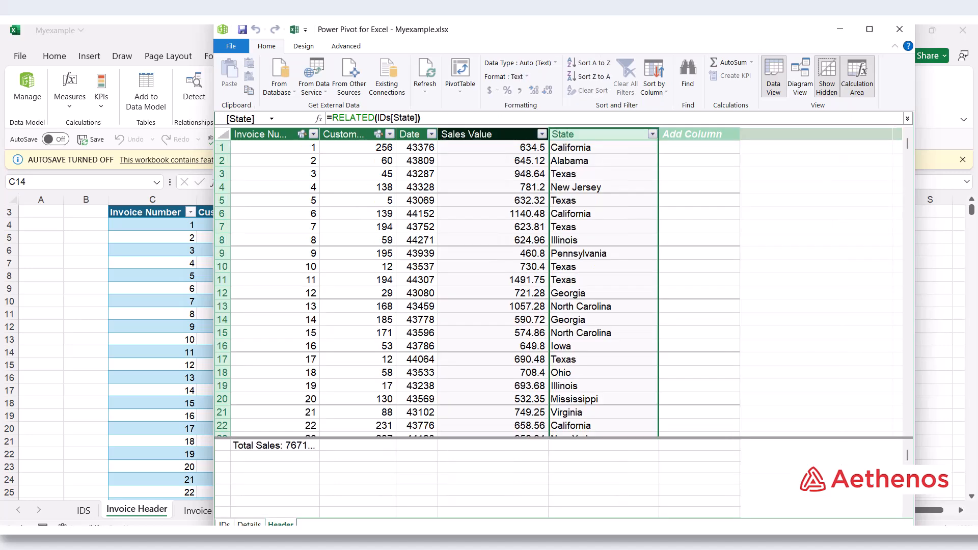
{"action": "left_click", "coordinate": [303, 445]}
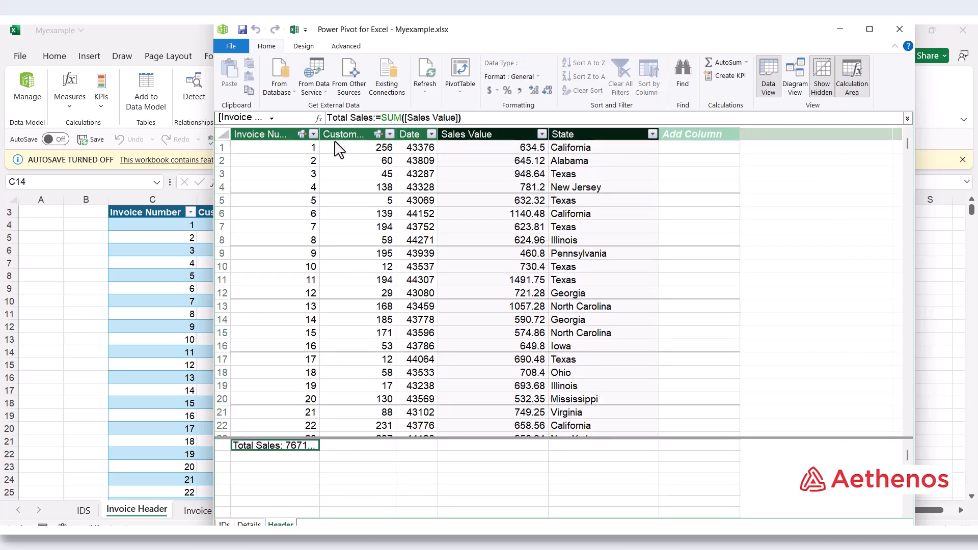
{"action": "left_click_drag", "start_coordinate": [320, 134], "coordinate": [386, 150]}
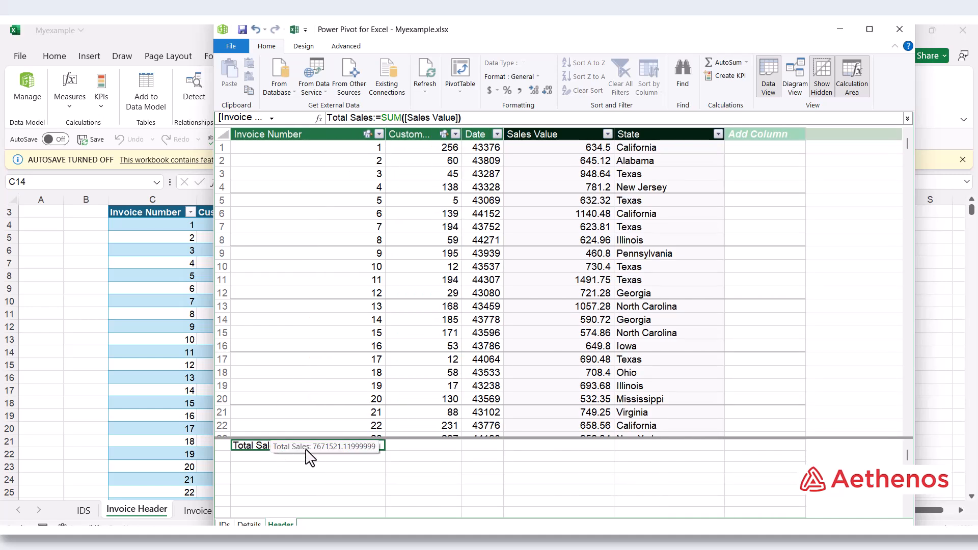
{"action": "left_click", "coordinate": [251, 456]}
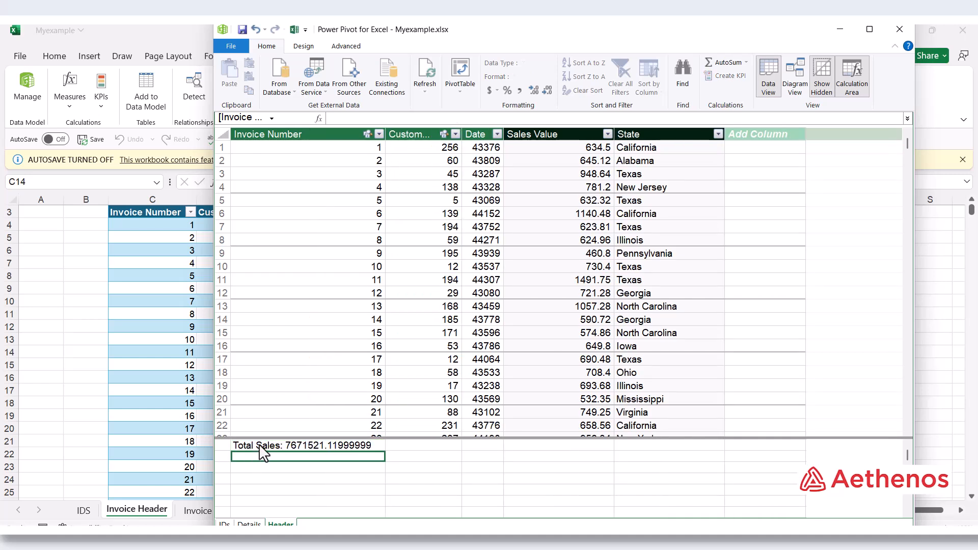
Step: Format the Total Sales measure as a decimal number with 2 decimal places and a thousands separator
{"action": "left_click", "coordinate": [315, 446]}
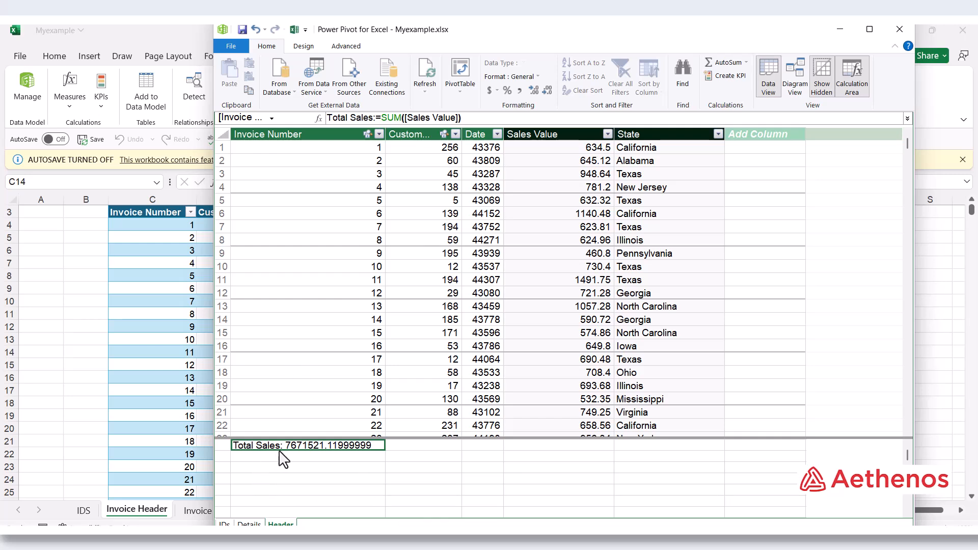
{"action": "right_click", "coordinate": [308, 446]}
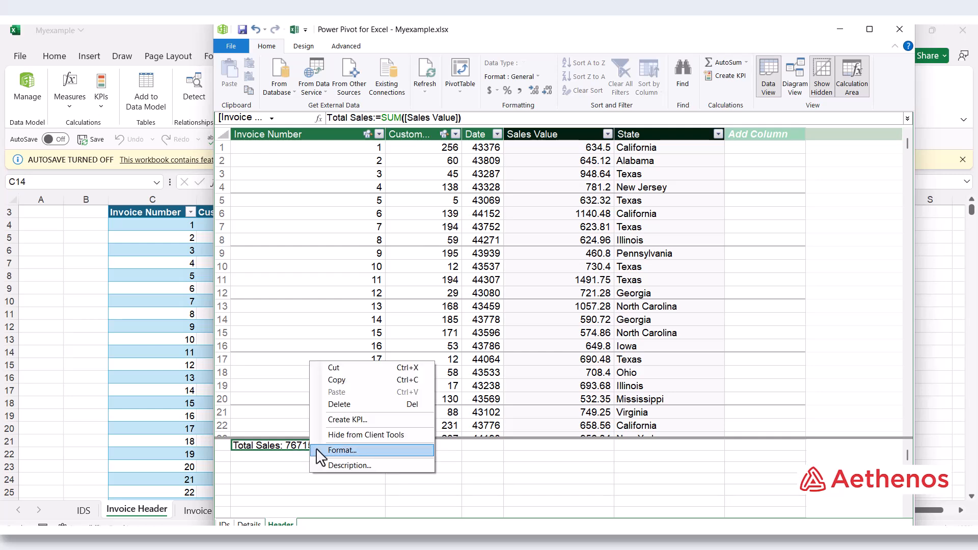
{"action": "left_click", "coordinate": [357, 452]}
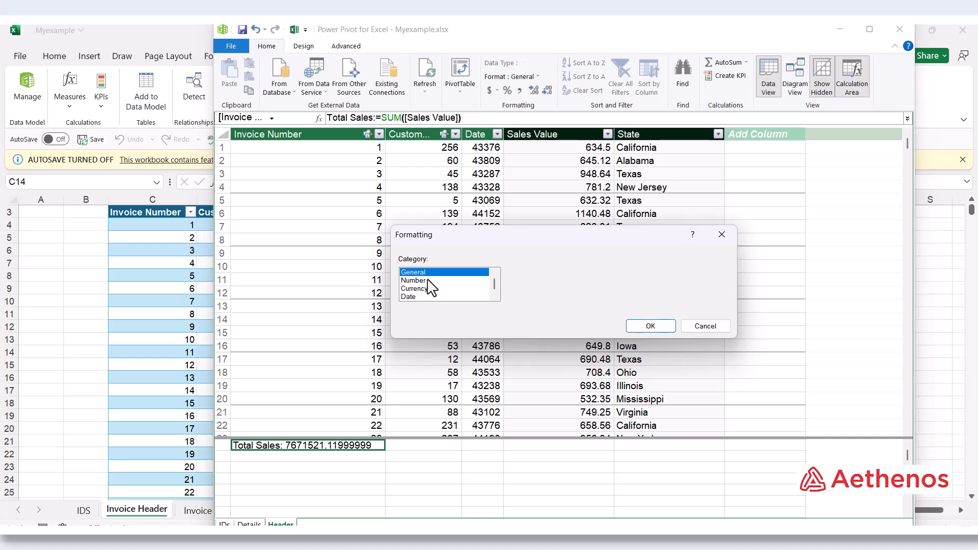
{"action": "left_click", "coordinate": [423, 280]}
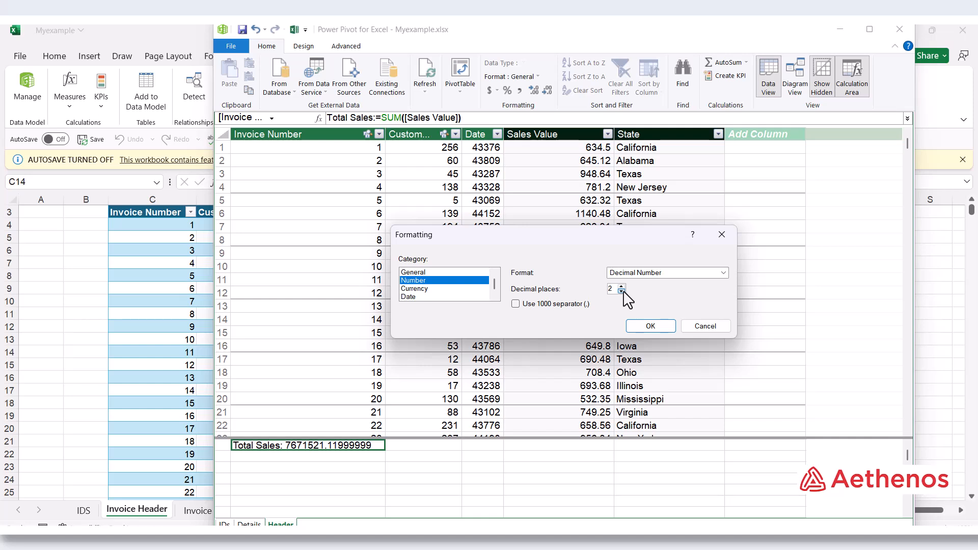
{"action": "left_click", "coordinate": [516, 304]}
{"action": "left_click", "coordinate": [649, 325]}
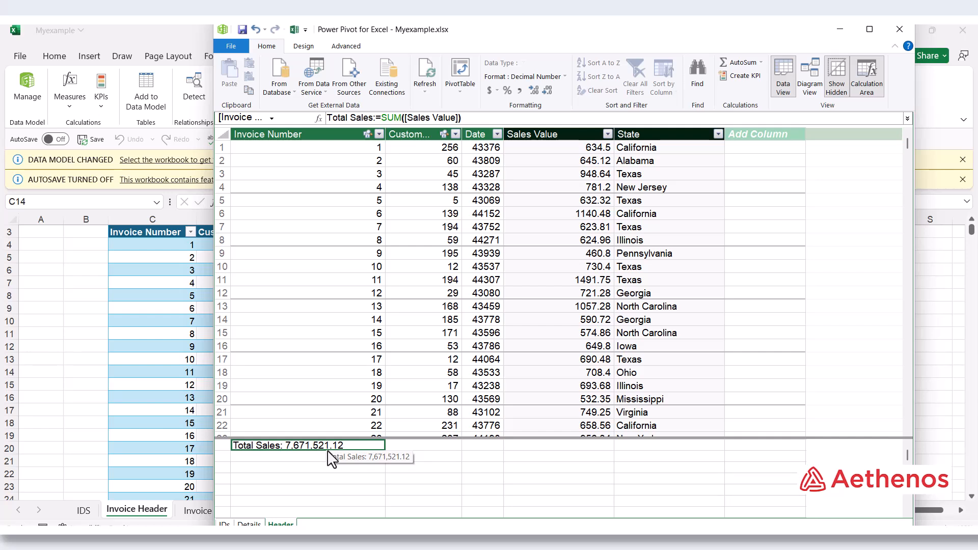
{"action": "left_click", "coordinate": [329, 469]}
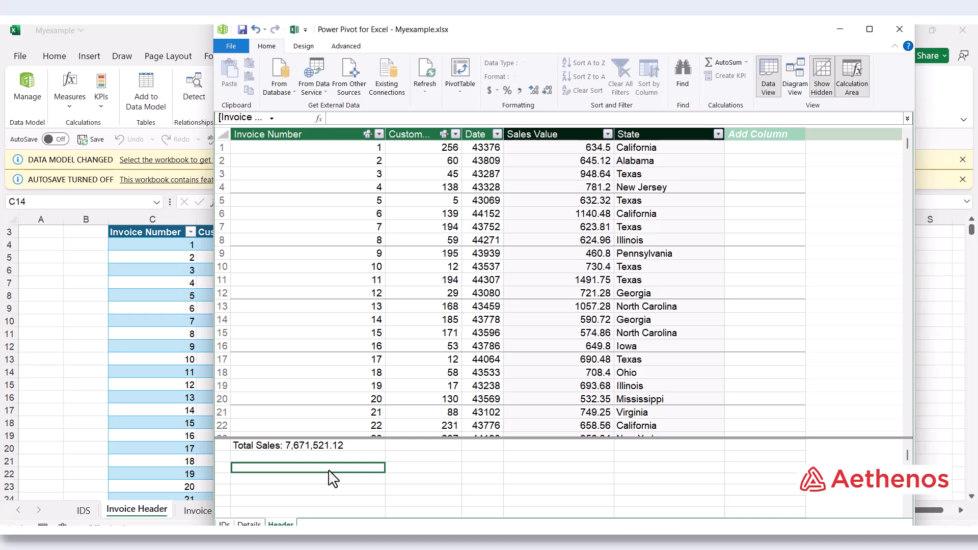
Step: Return to the Excel workbook and start a new measure on the Header table named "Number of distinct customers"
{"action": "left_click", "coordinate": [125, 390]}
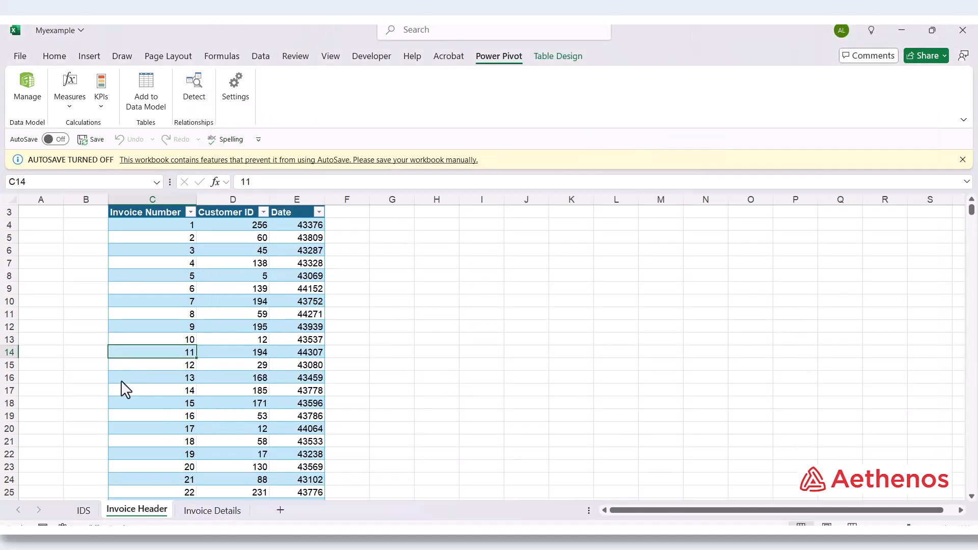
{"action": "left_click", "coordinate": [74, 94]}
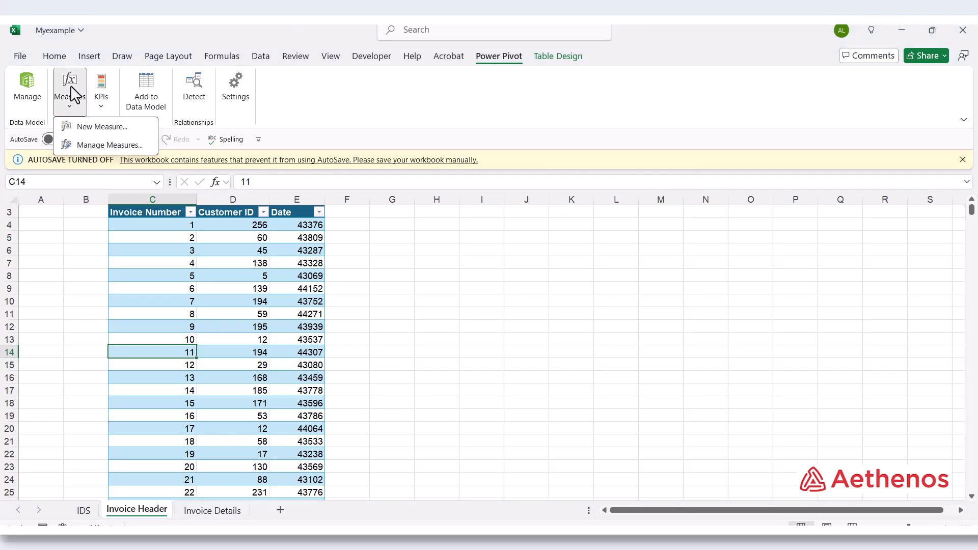
{"action": "left_click", "coordinate": [81, 129]}
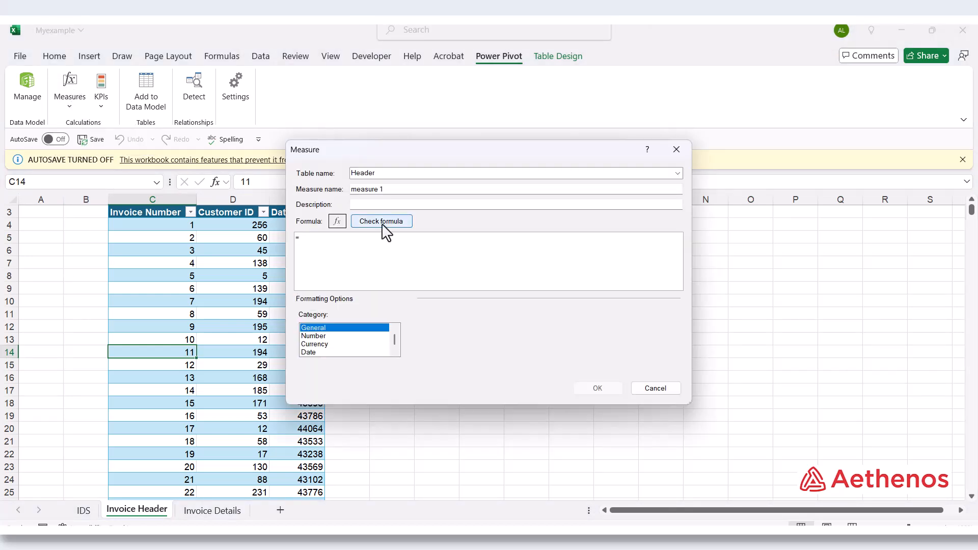
{"action": "left_click_drag", "start_coordinate": [423, 159], "coordinate": [555, 187]}
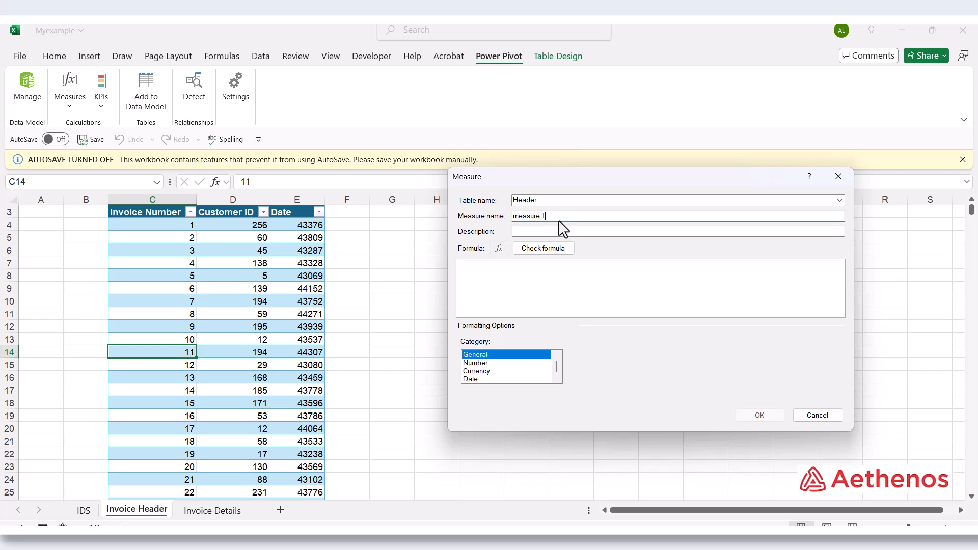
{"action": "left_click_drag", "start_coordinate": [560, 217], "coordinate": [490, 216]}
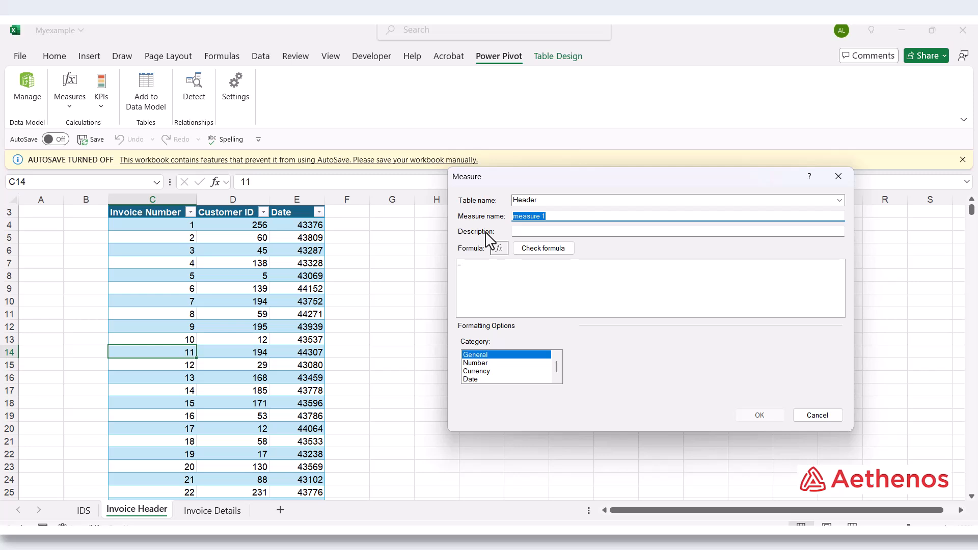
{"action": "type", "text": "Number of d"}
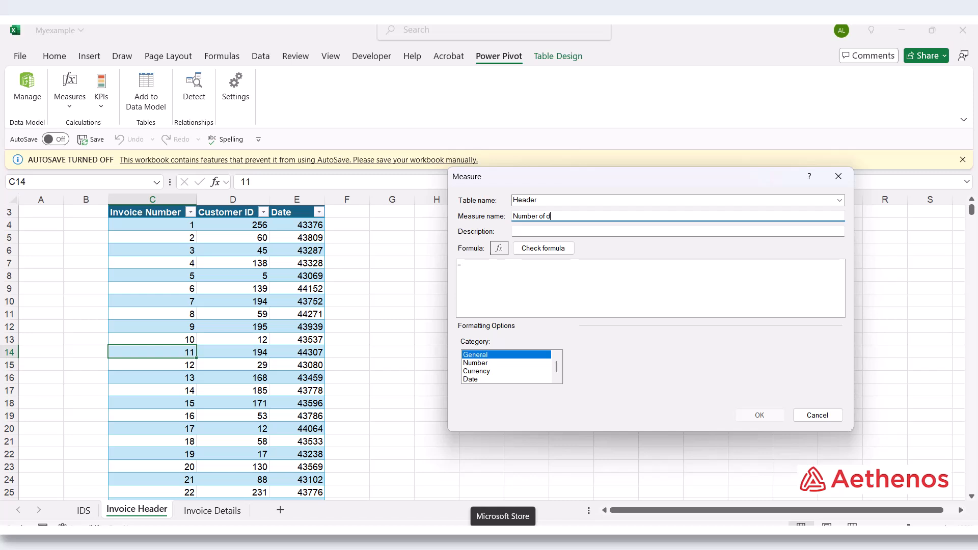
{"action": "type", "text": "istinct customers"}
Step: Enter =DISTINCTCOUNT(Header[Customer ID]) as the formula of the distinct customers measure and save it
{"action": "left_click", "coordinate": [556, 309]}
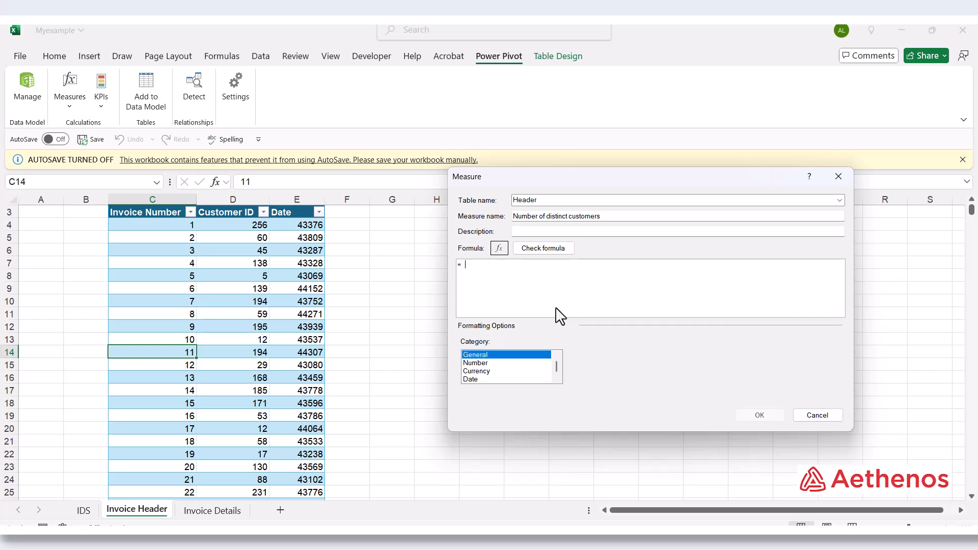
{"action": "type", "text": "dist"}
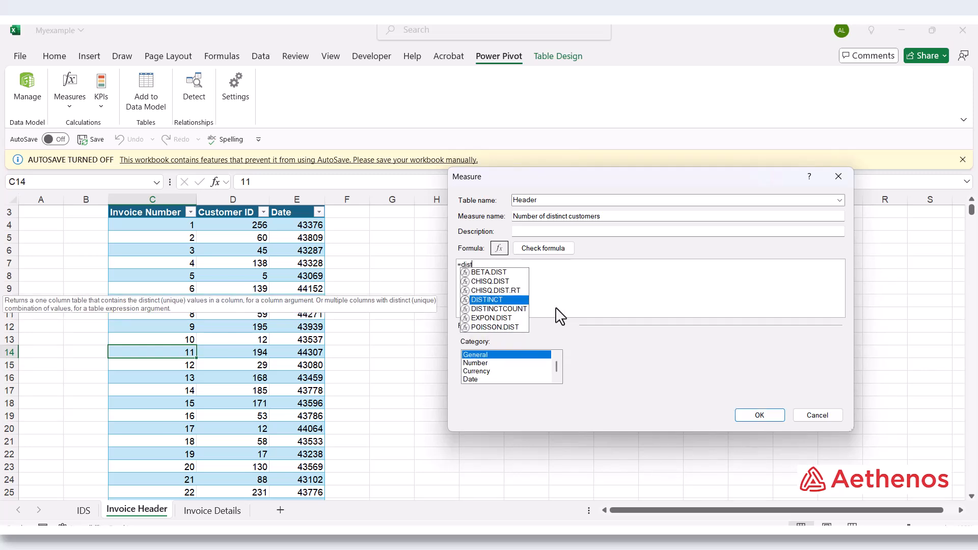
{"action": "type", "text": "inct"}
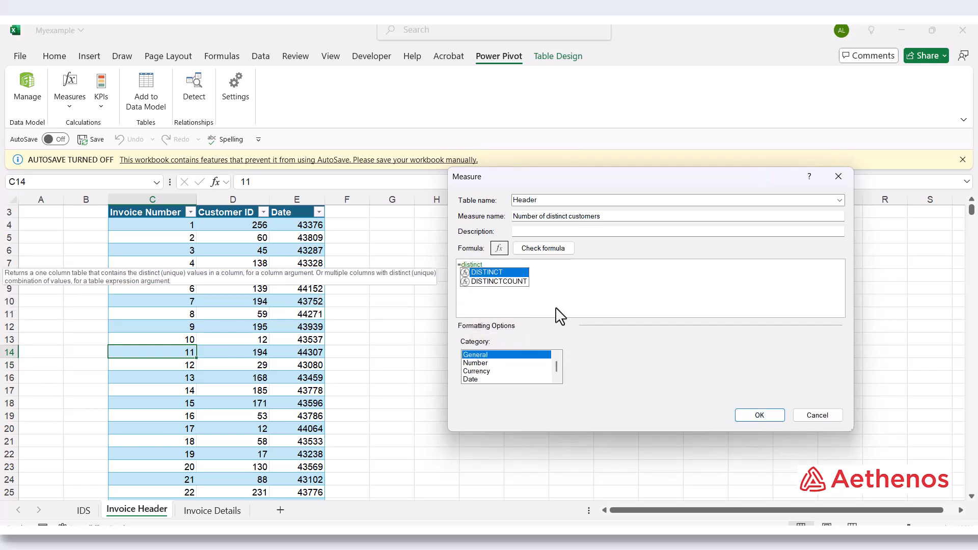
{"action": "key", "text": "Down"}
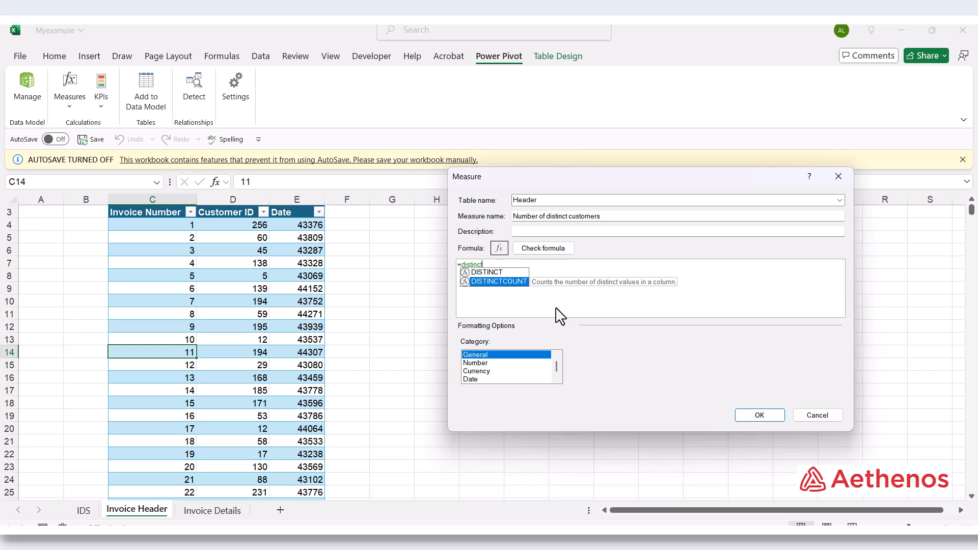
{"action": "key", "text": "Tab"}
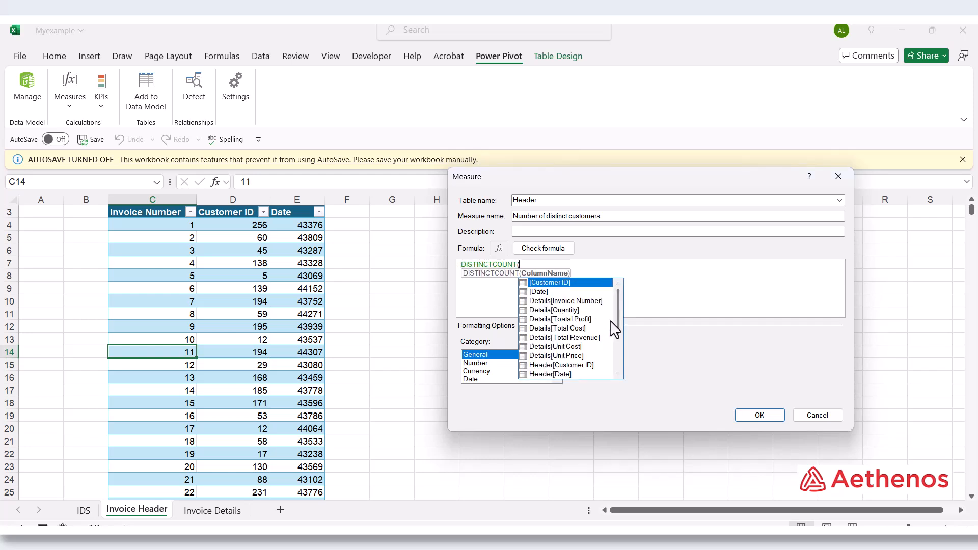
{"action": "left_click_drag", "start_coordinate": [617, 313], "coordinate": [617, 363]}
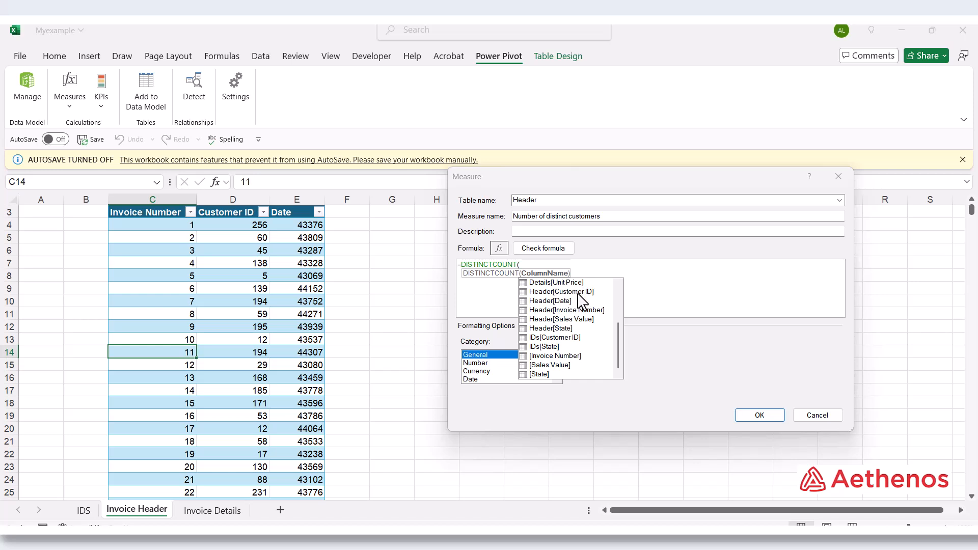
{"action": "double_click", "coordinate": [560, 292]}
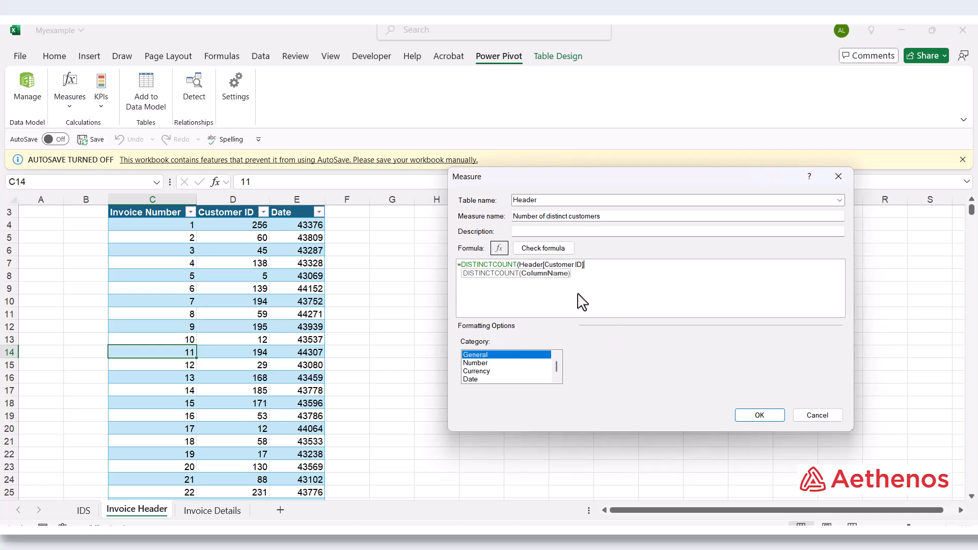
{"action": "type", "text": ")"}
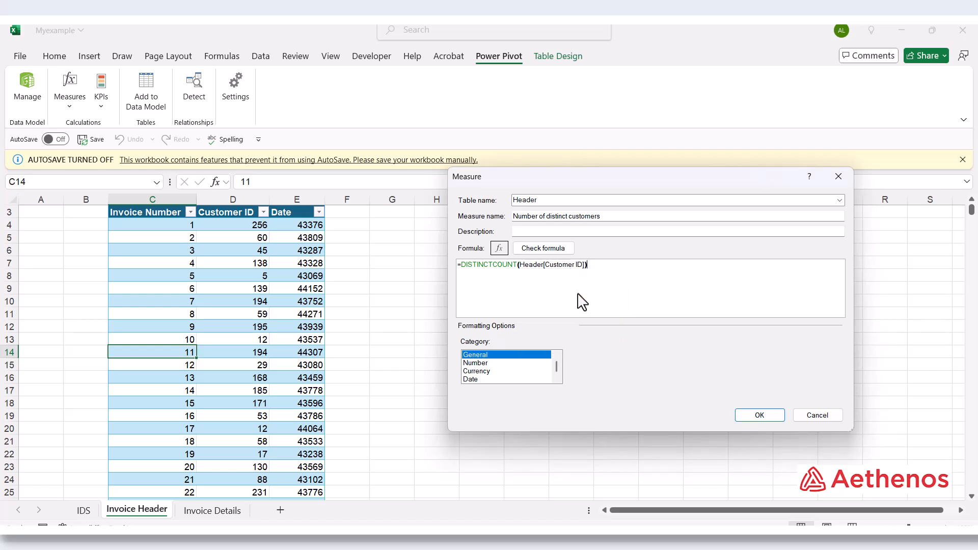
{"action": "left_click", "coordinate": [754, 415]}
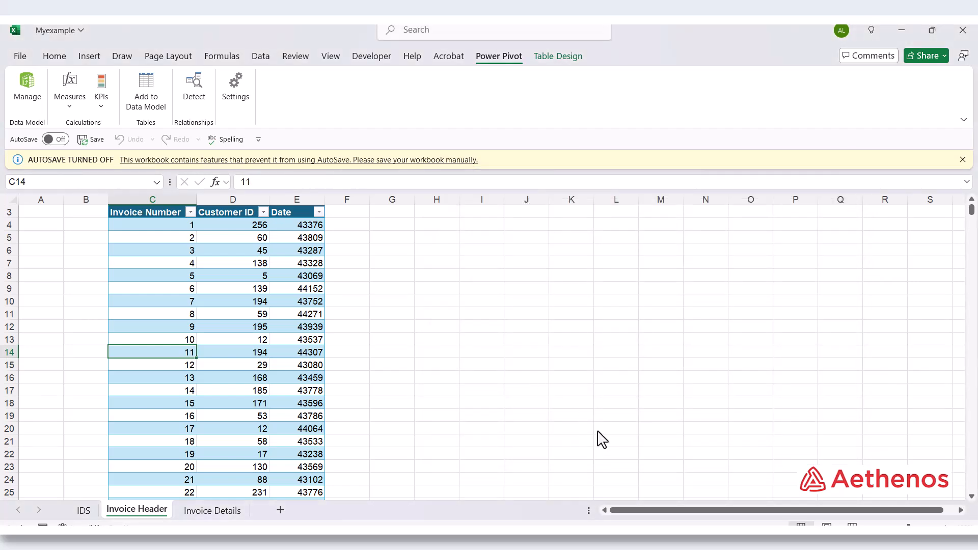
Step: Switch to the Power Pivot window and inspect the distinct customers measure in the Header table's calculation area
{"action": "mouse_move", "coordinate": [672, 537]}
{"action": "left_click", "coordinate": [741, 502]}
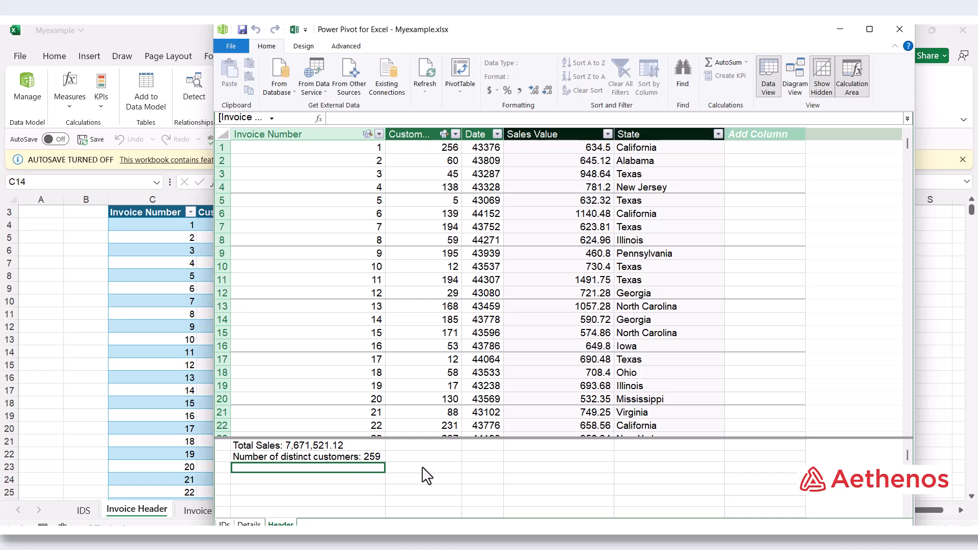
{"action": "left_click", "coordinate": [347, 460]}
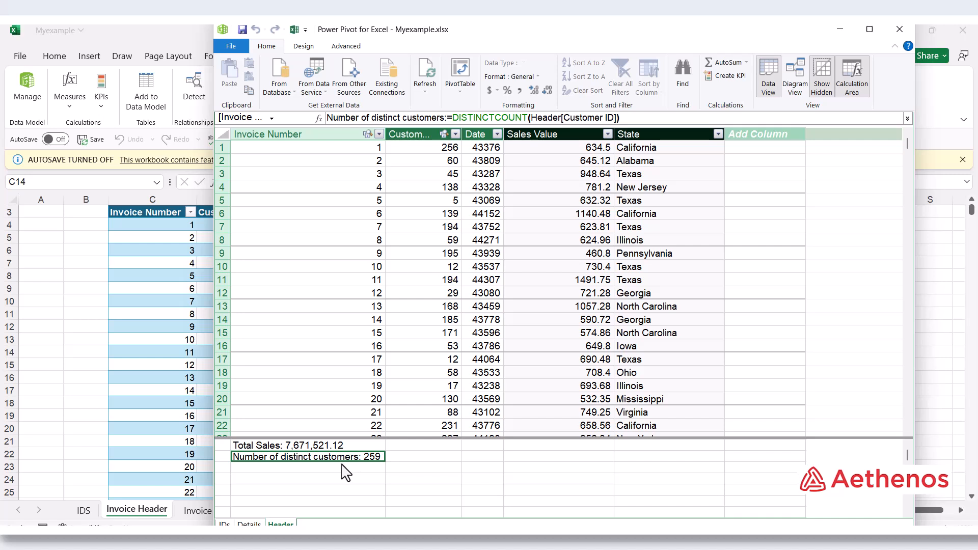
{"action": "left_click", "coordinate": [316, 467]}
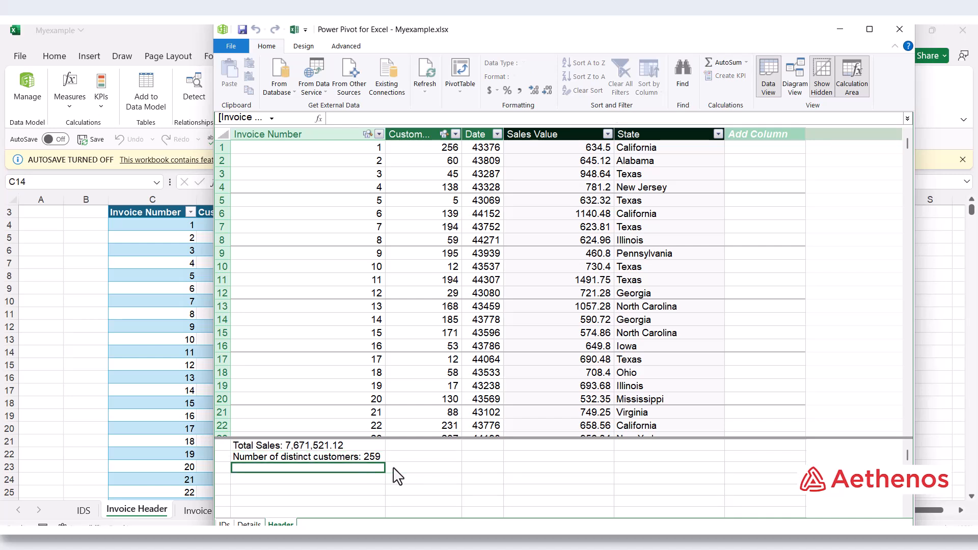